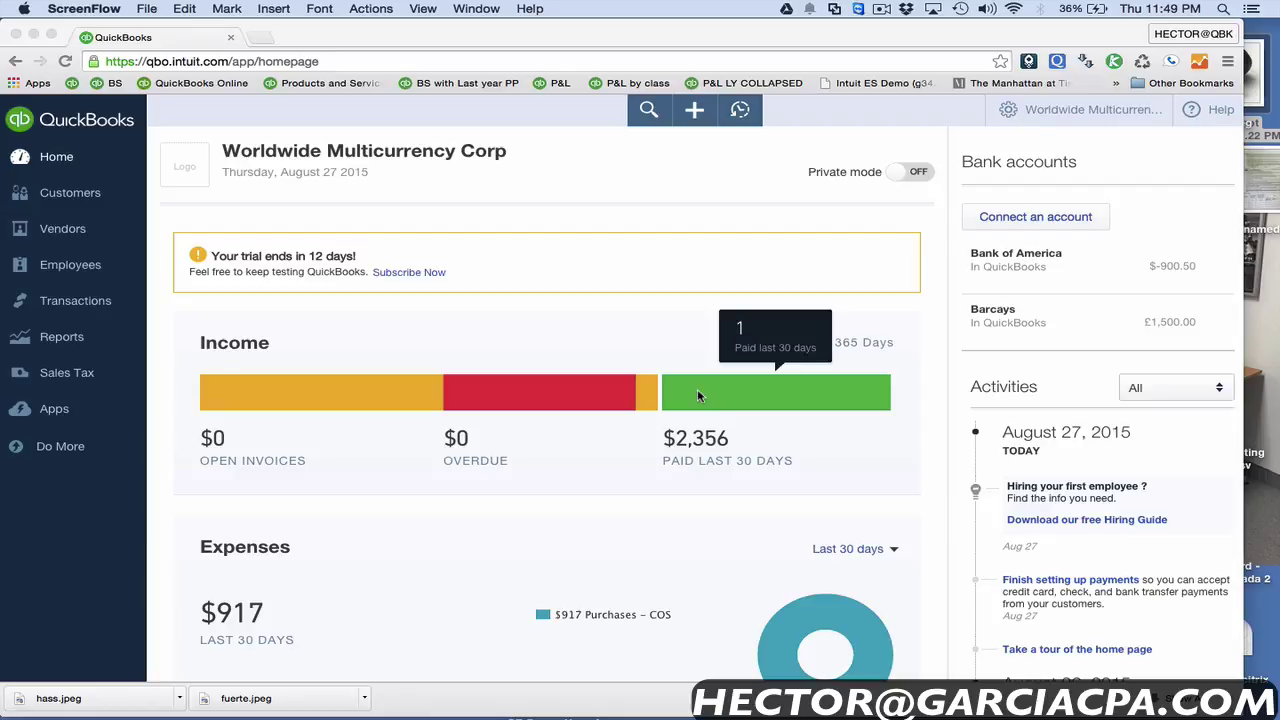
Step: Switch to the Chrome window and open the company's Products and Services list
key(super+Tab)
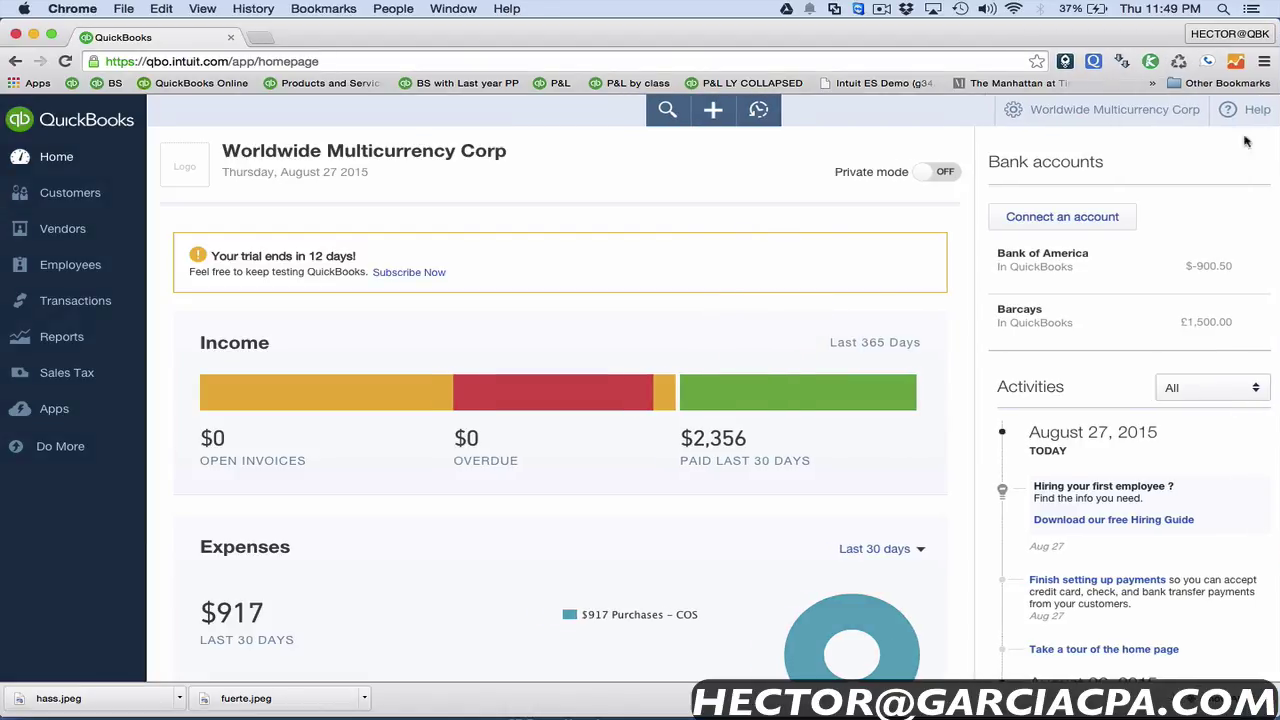
click(1017, 111)
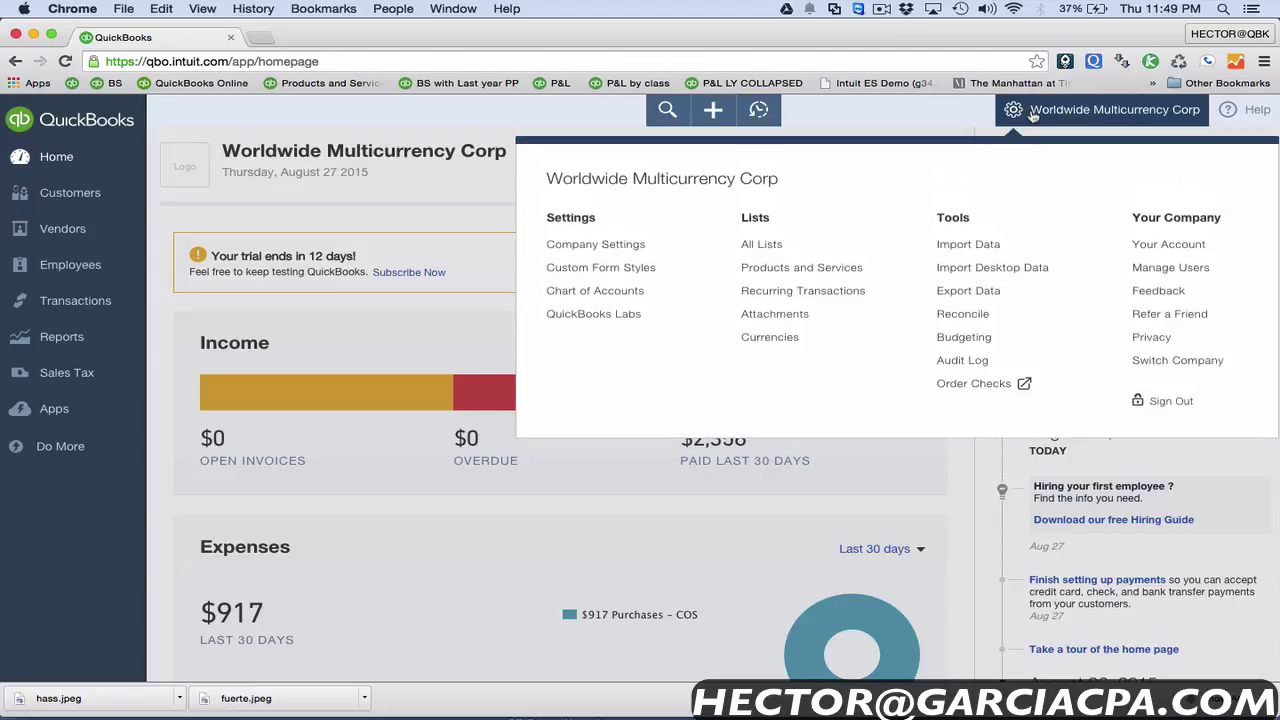
click(814, 270)
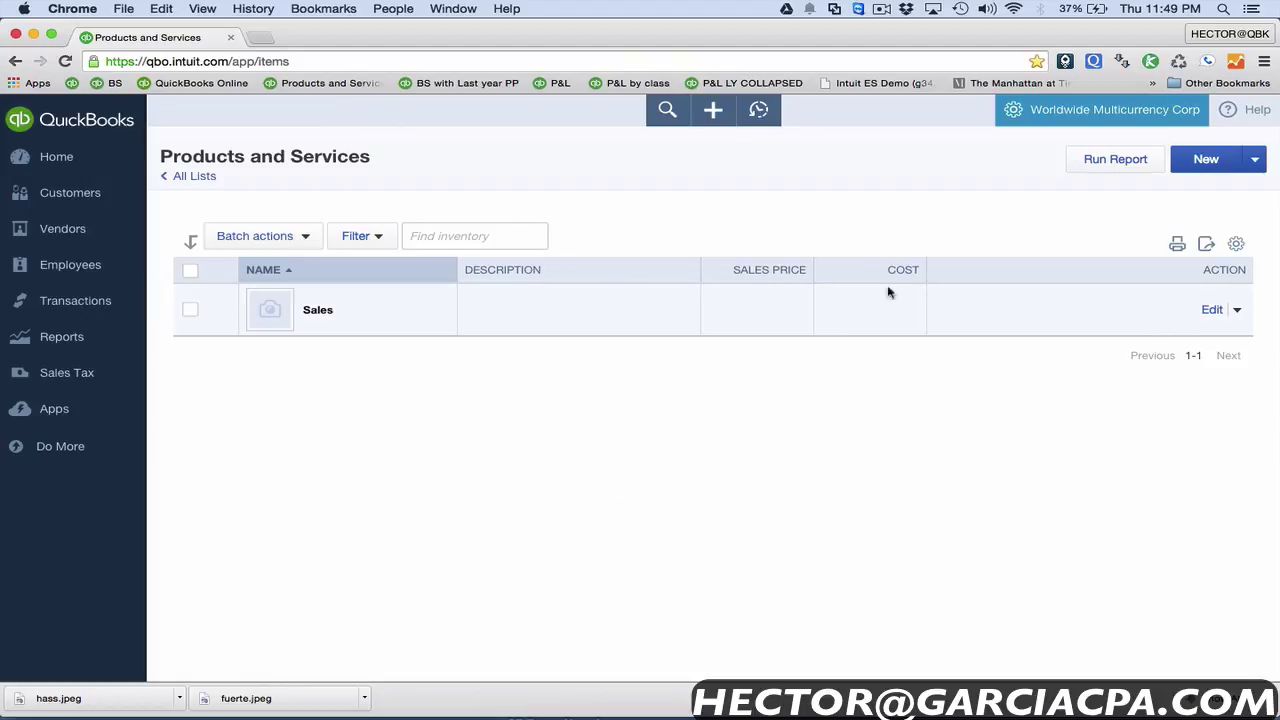
Step: Add the SKU, Type, Account and Quantity columns to the Products and Services list
click(1237, 246)
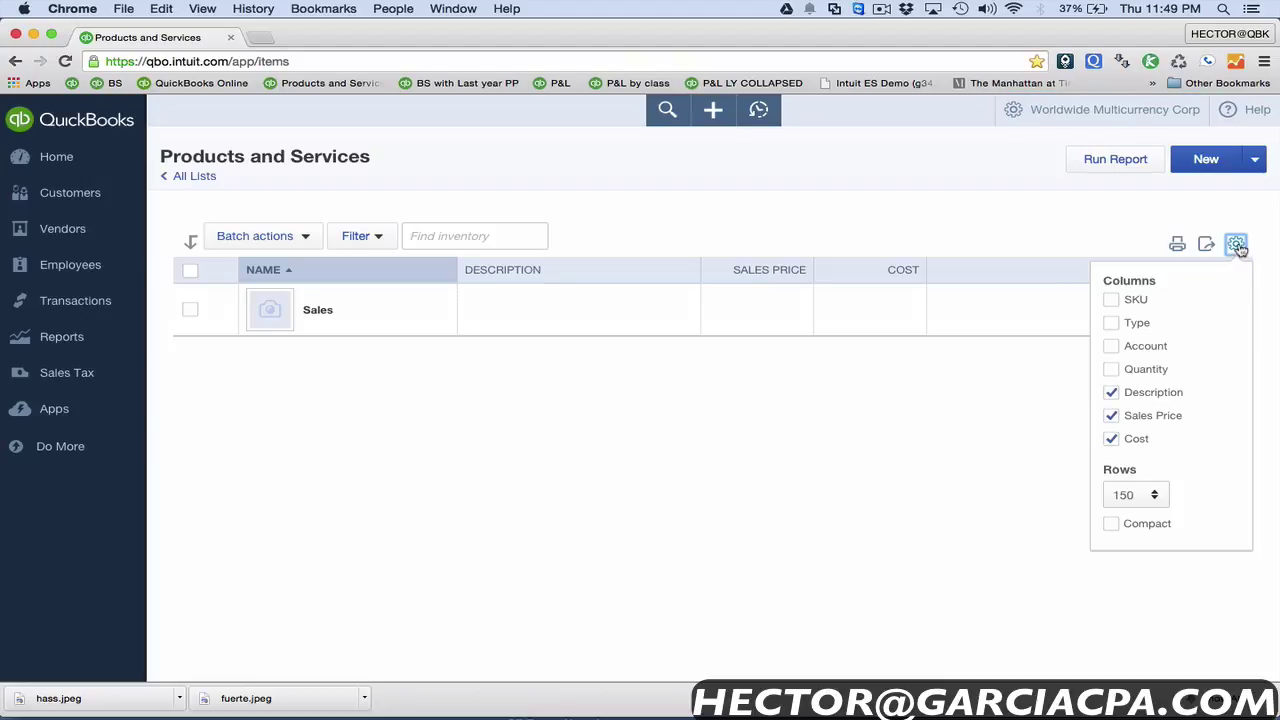
click(1111, 300)
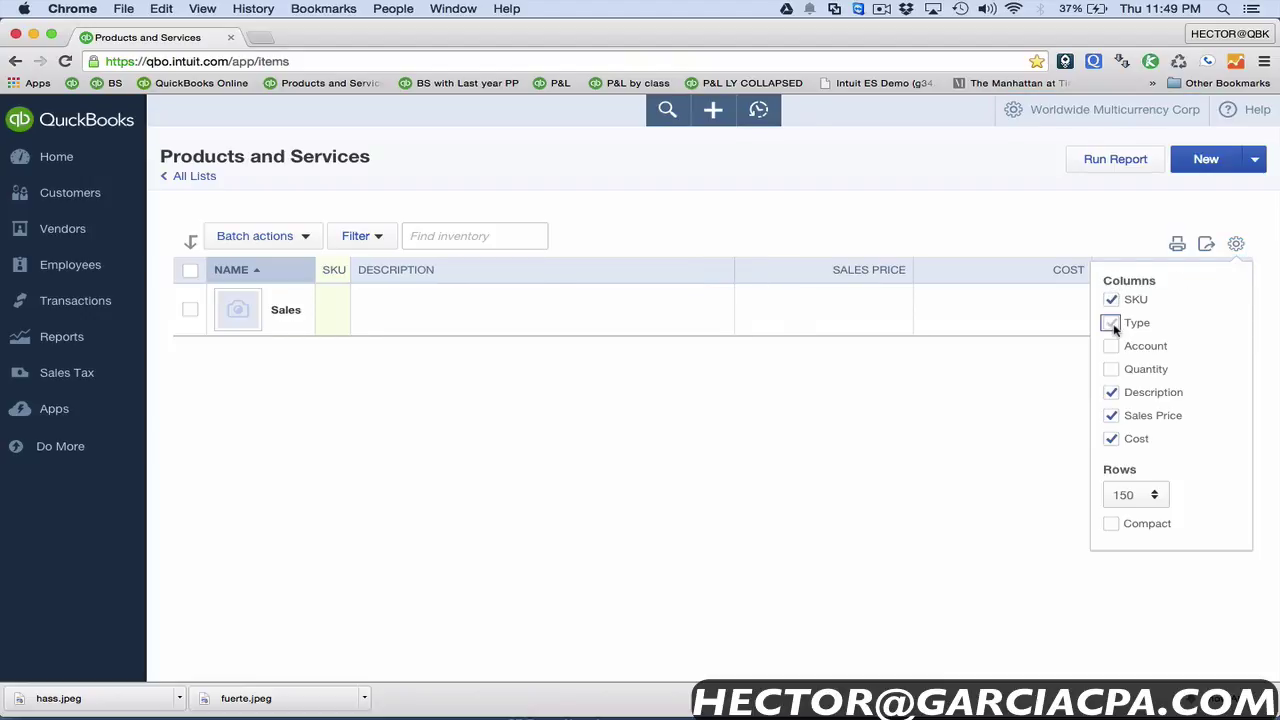
click(1111, 323)
click(1111, 346)
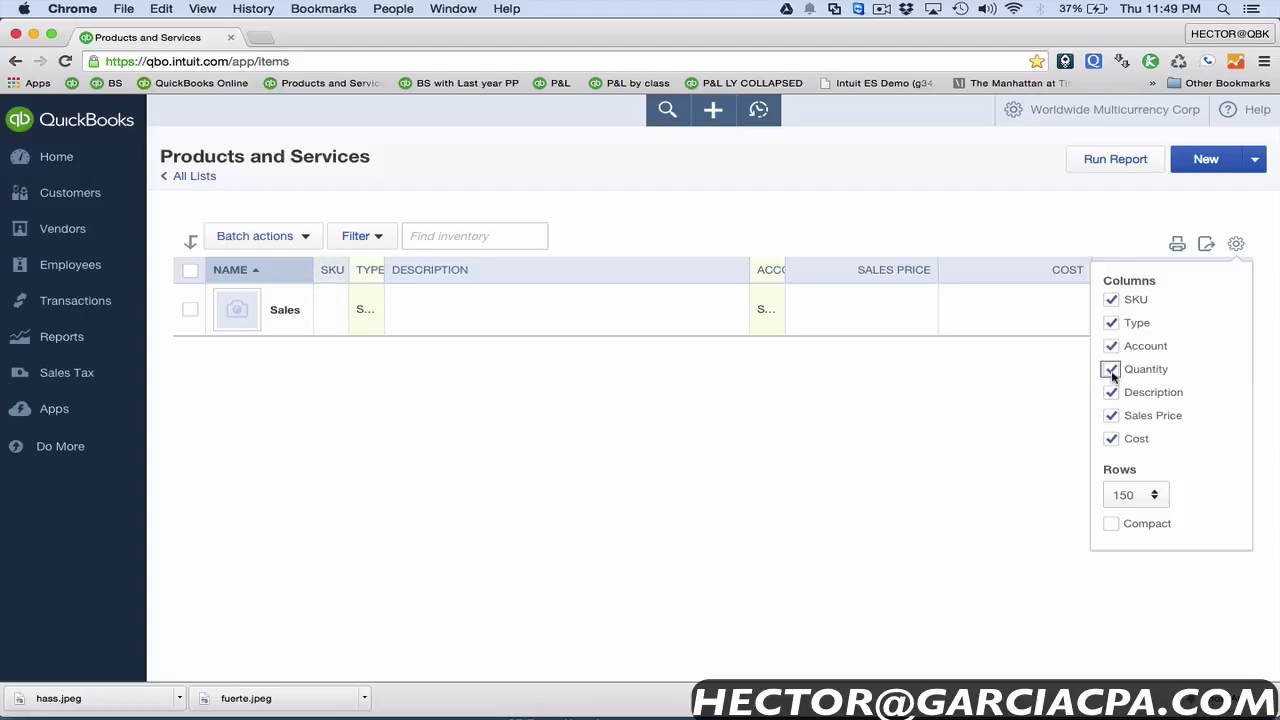
click(972, 459)
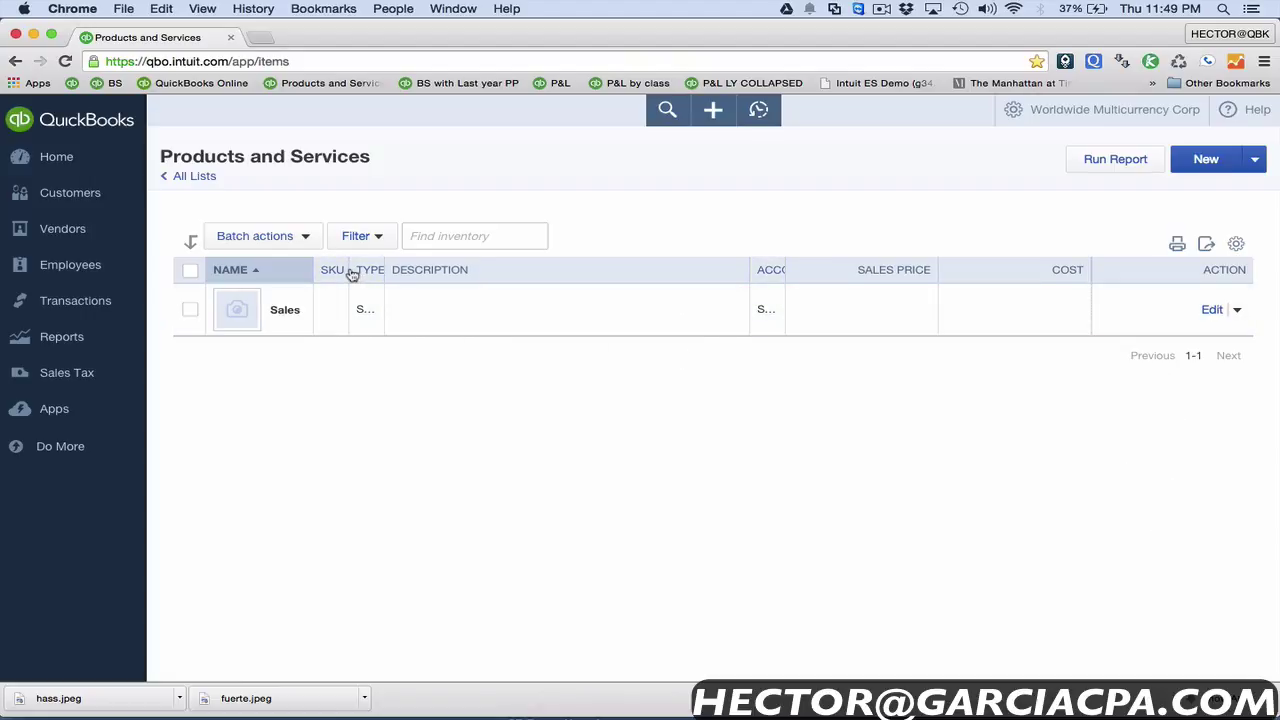
Step: Widen the SKU, Type and Account columns so that their contents are readable
drag(349, 272, 440, 273)
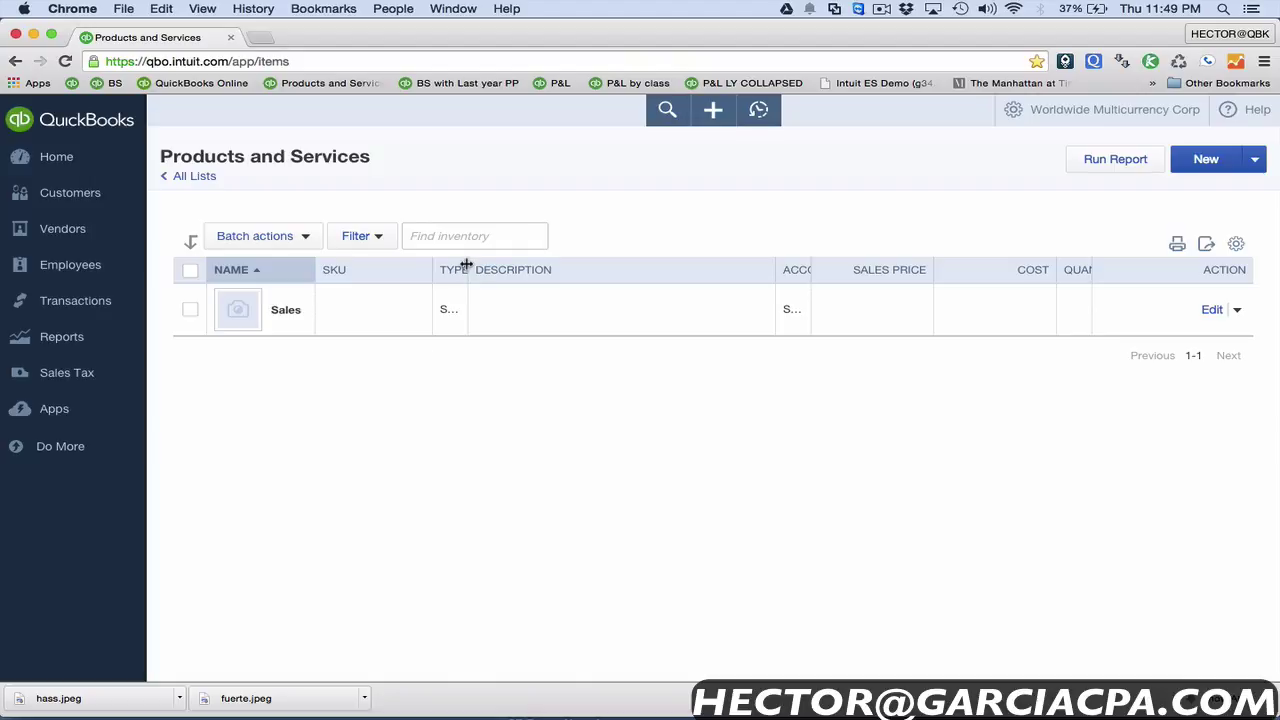
drag(466, 270, 543, 270)
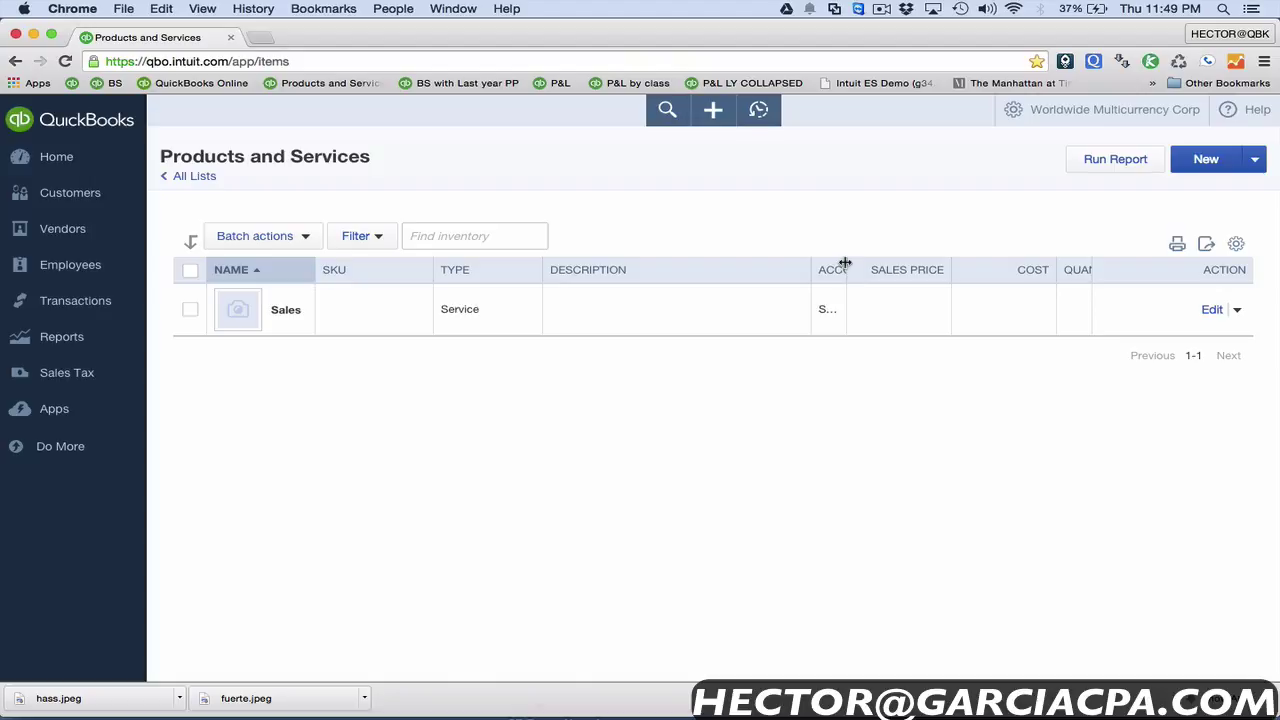
drag(846, 269, 953, 269)
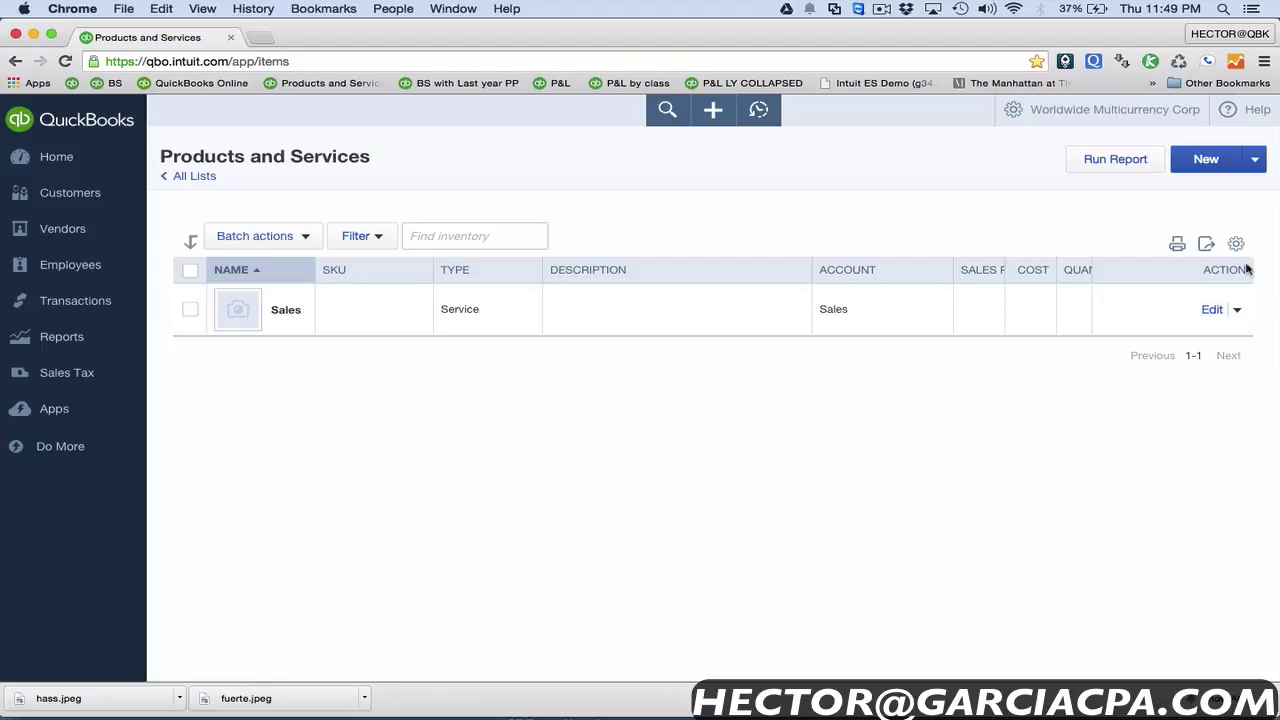
Step: Start a new product or service record and view the form for the Service type
click(1207, 163)
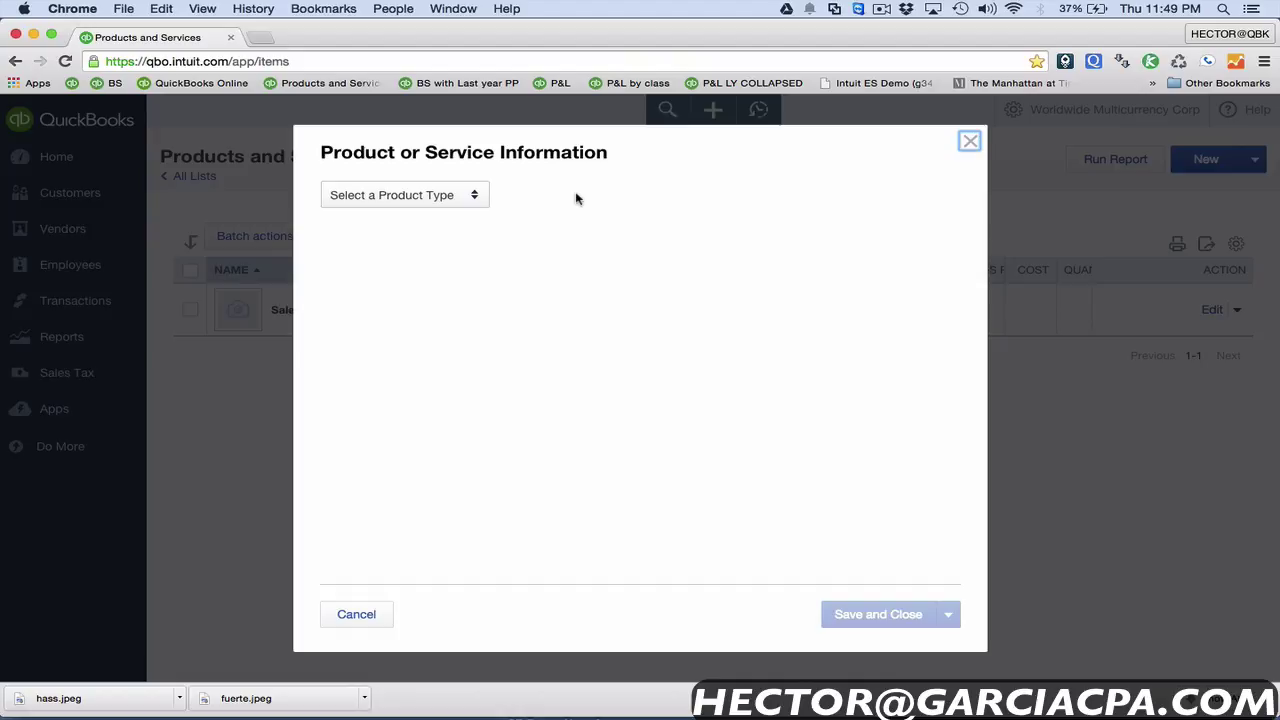
click(397, 202)
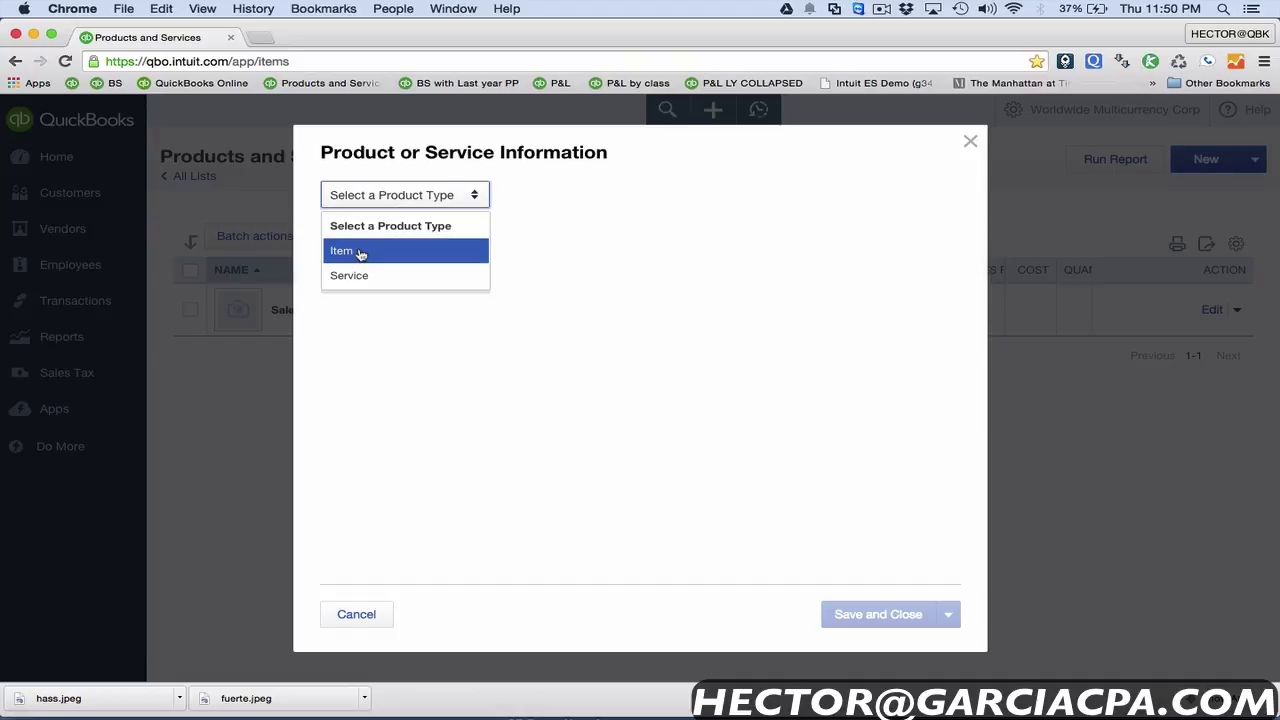
click(364, 277)
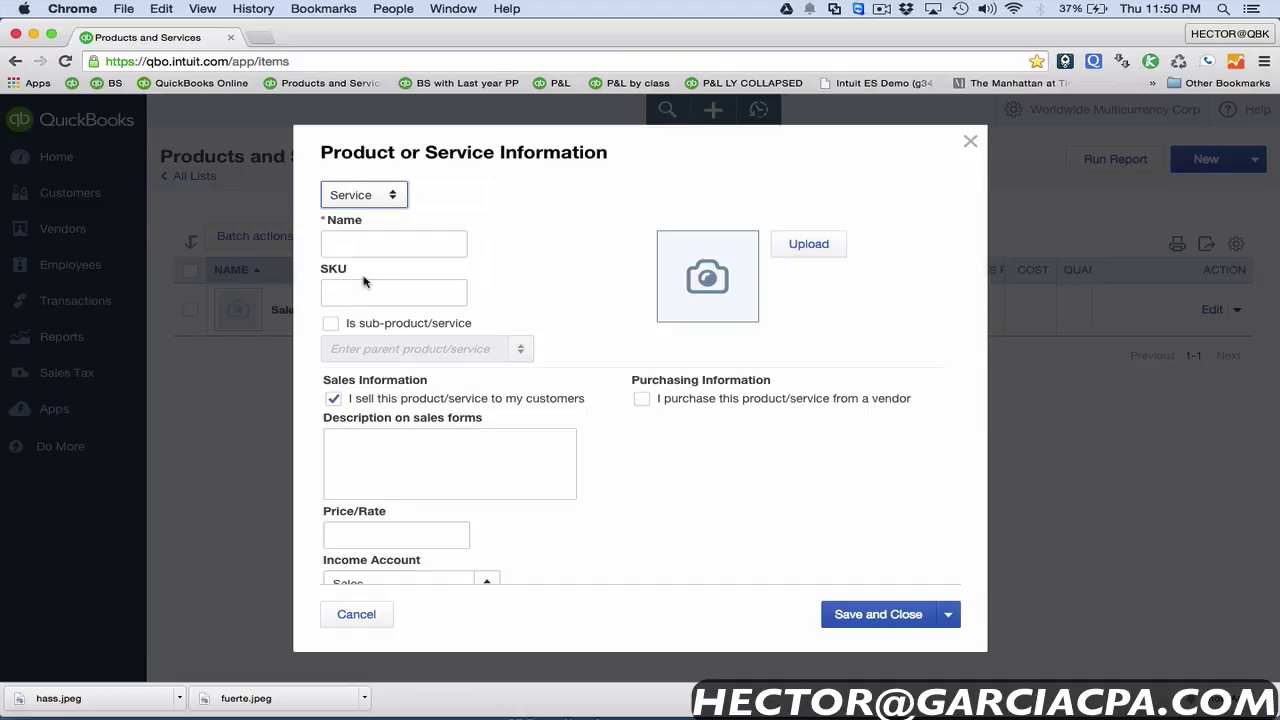
scroll(634, 366, down, 1)
scroll(629, 400, up, 1)
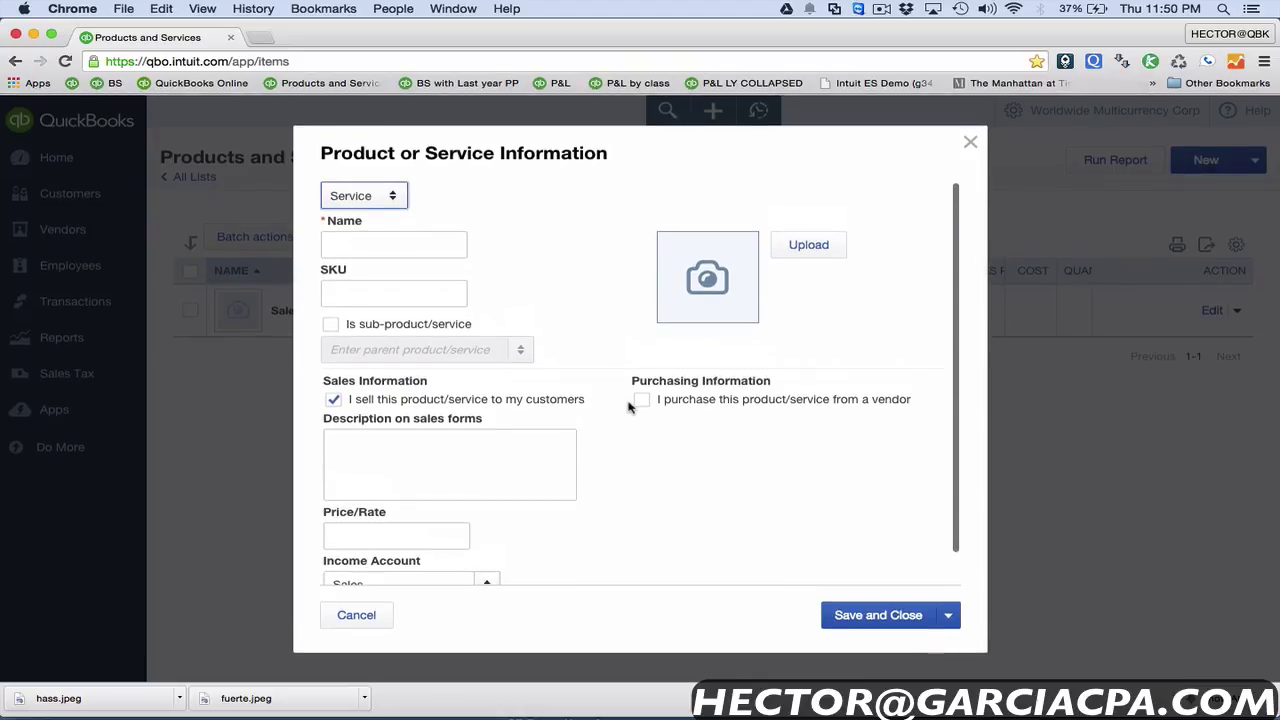
click(368, 200)
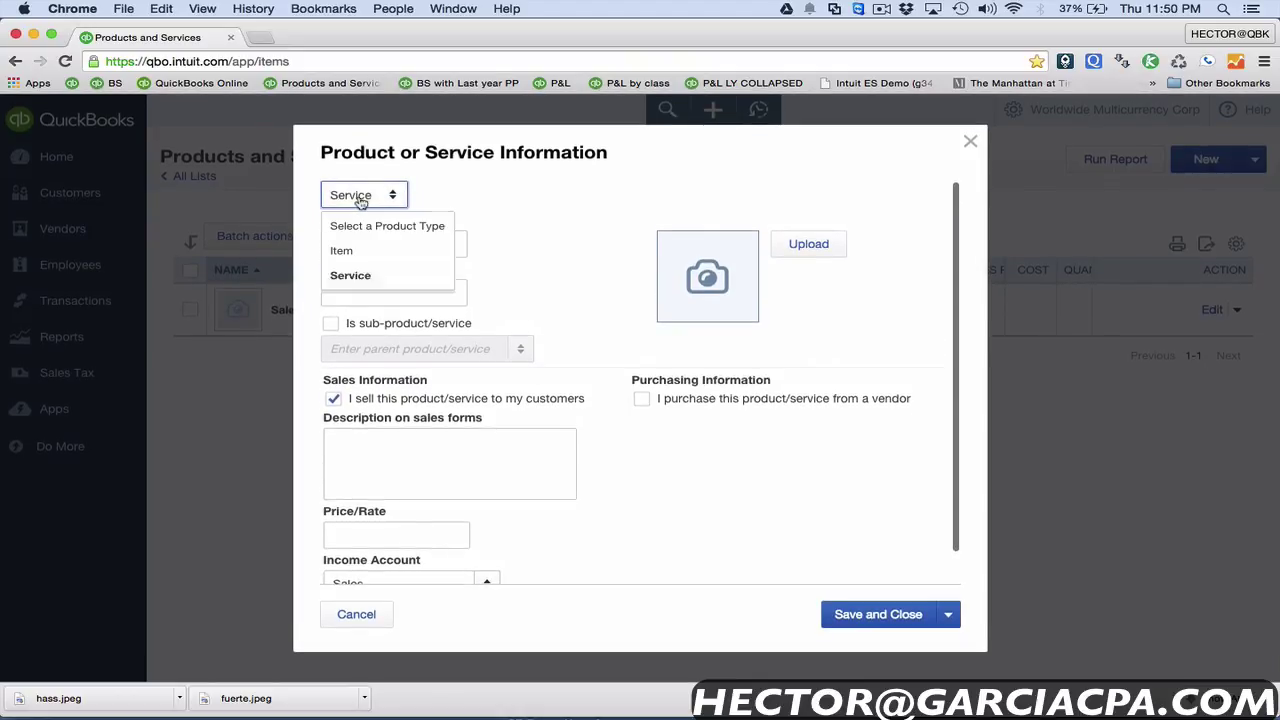
click(361, 278)
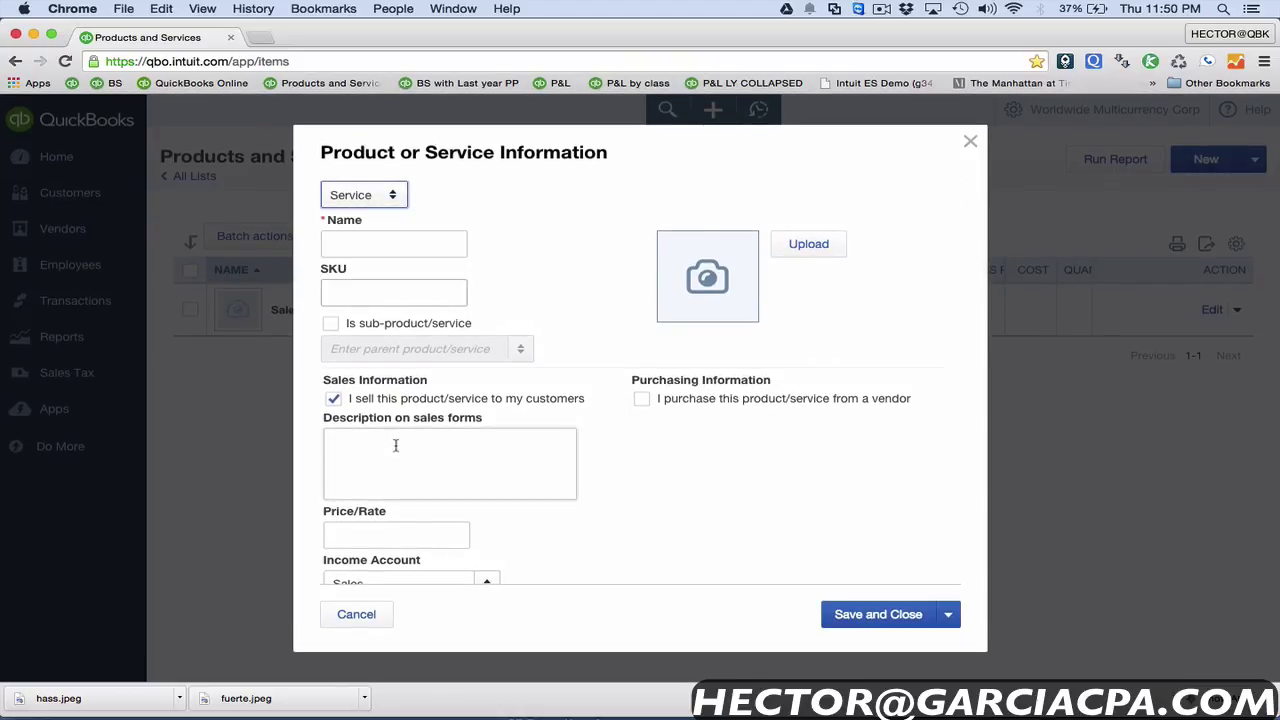
Step: Change the new record's product type to Item
click(362, 200)
click(352, 250)
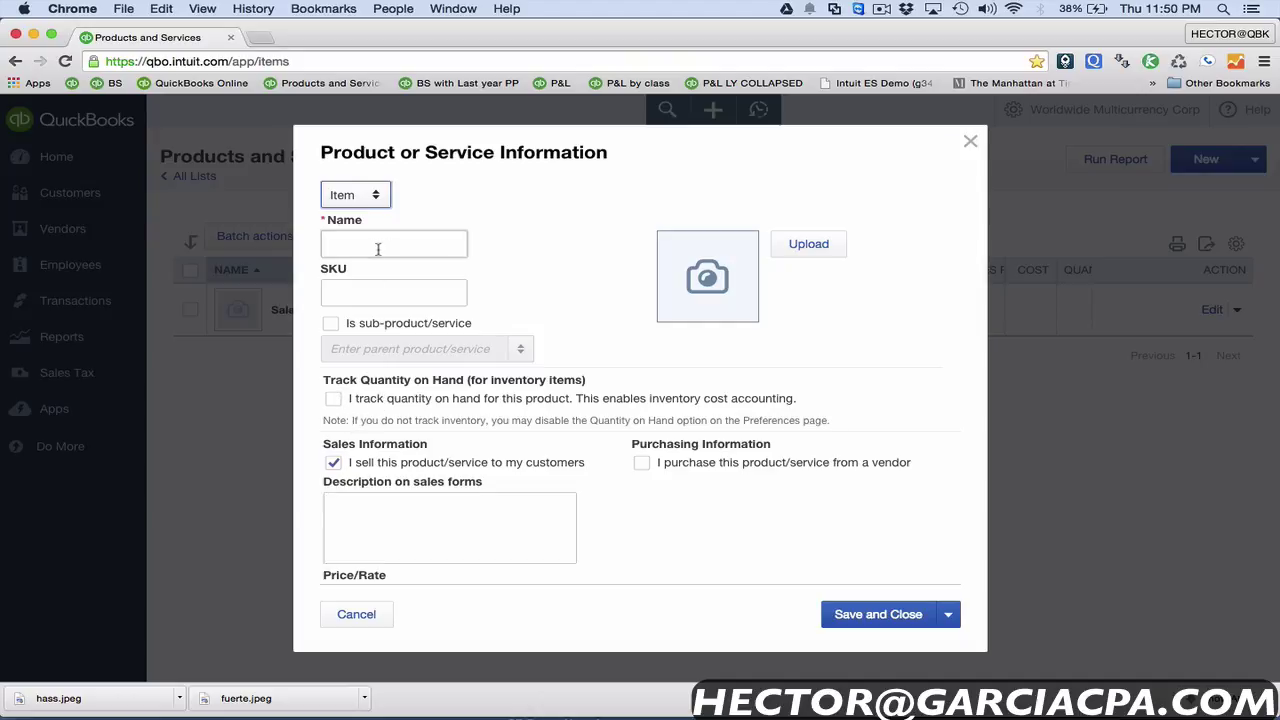
click(355, 195)
click(356, 252)
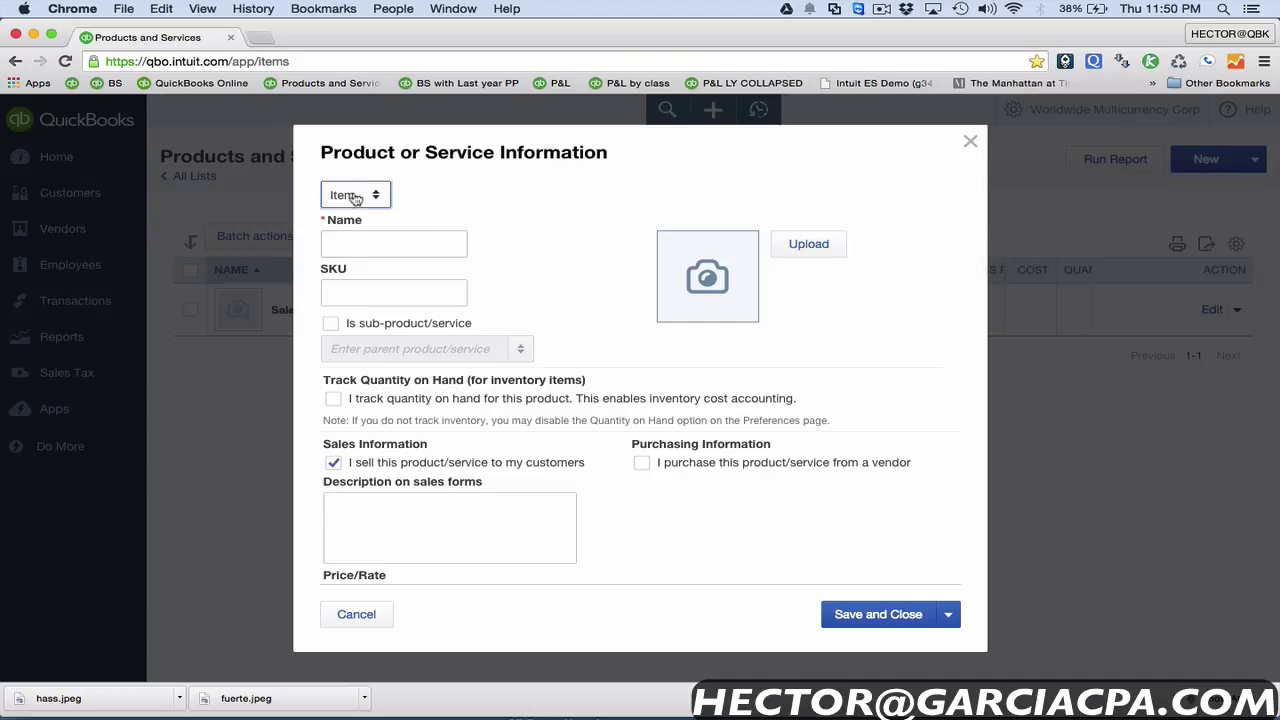
Step: Name the item HASS AVOCADO and enter HAS-88473 as its SKU
click(354, 244)
text(HASS AVOCADO)
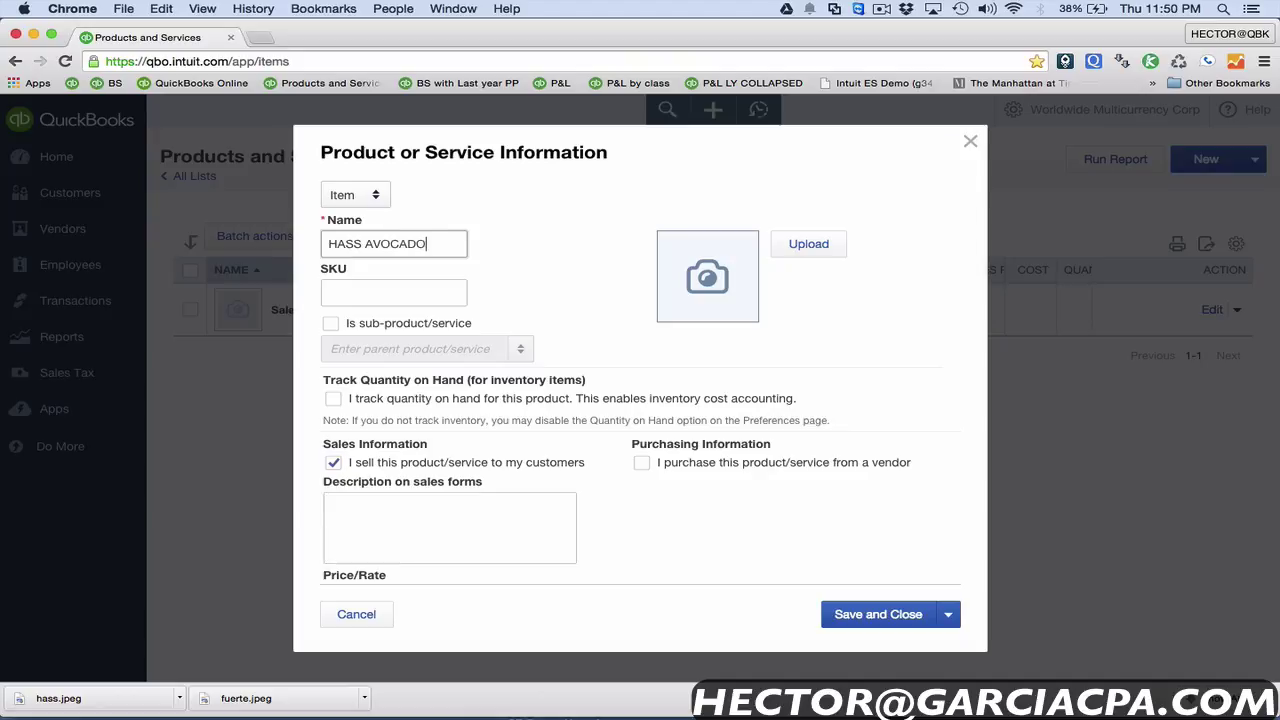
click(354, 294)
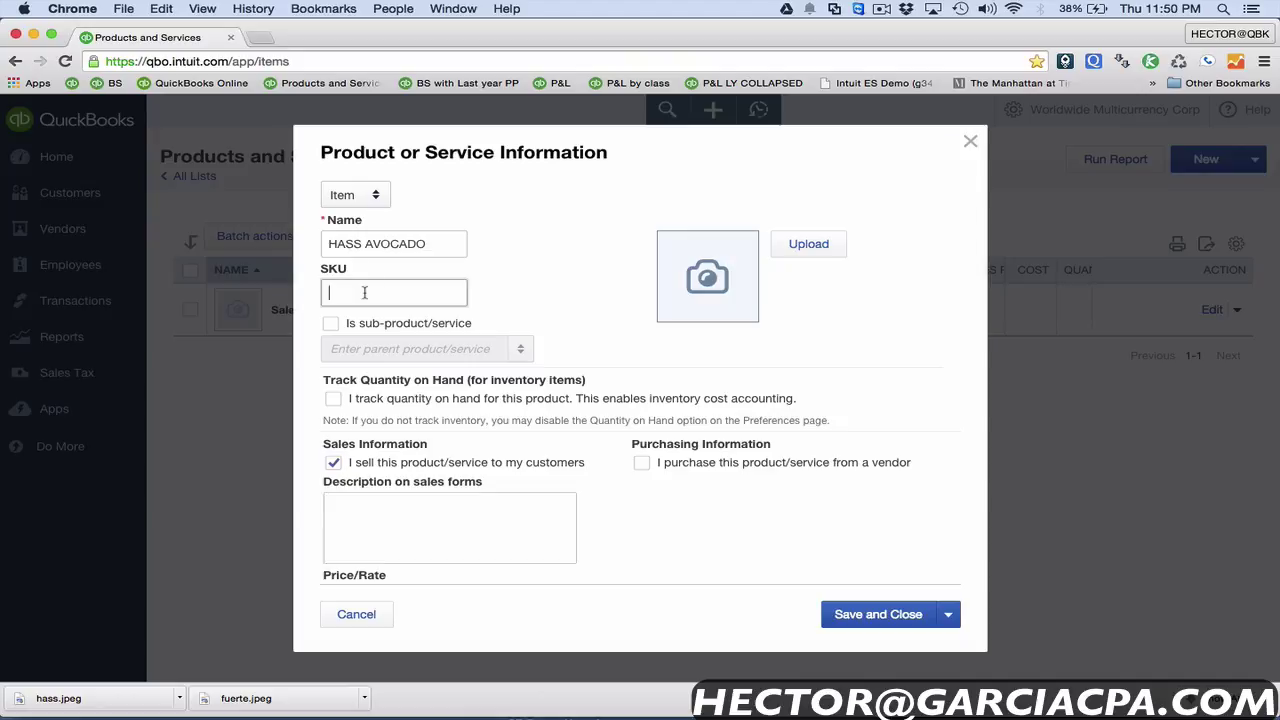
text(HAS-88473)
drag(406, 300, 275, 282)
Step: Upload hass.jpeg from the Desktop as the item's picture
click(810, 245)
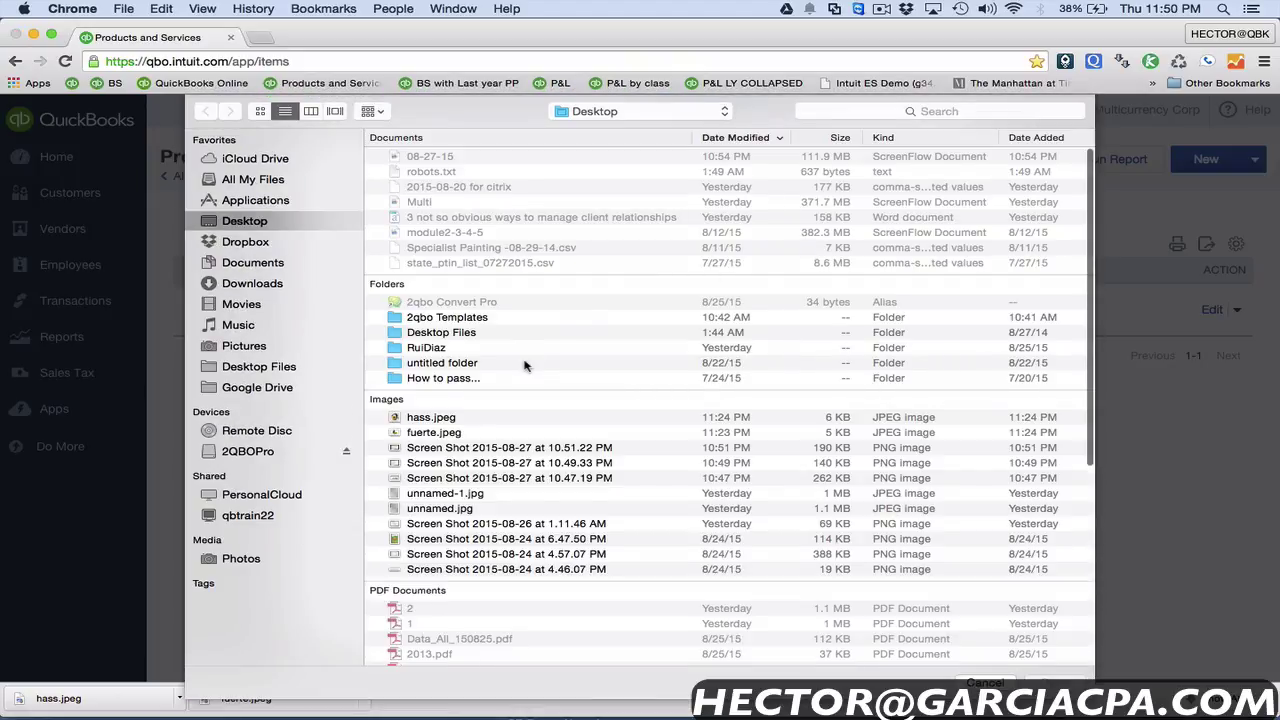
click(440, 418)
click(1055, 684)
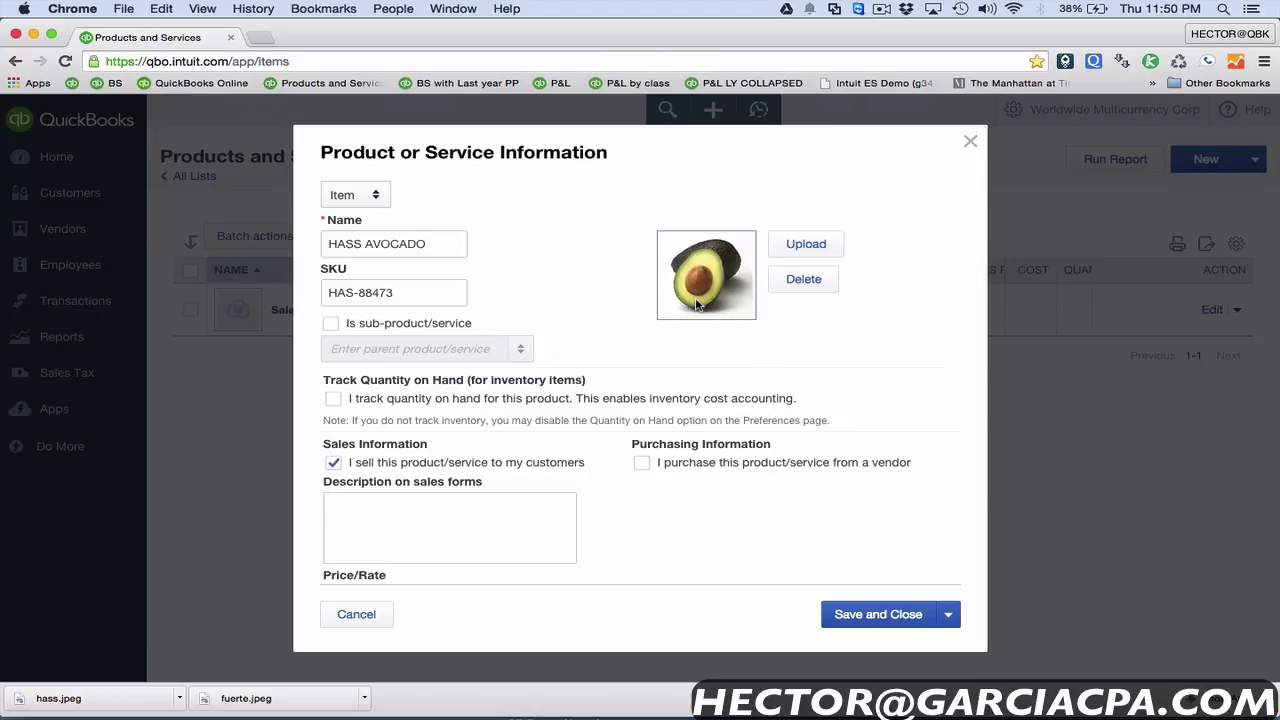
Step: Turn on quantity tracking for the item with an initial quantity on hand of 0 as of 08/27/2015
scroll(704, 310, down, 1)
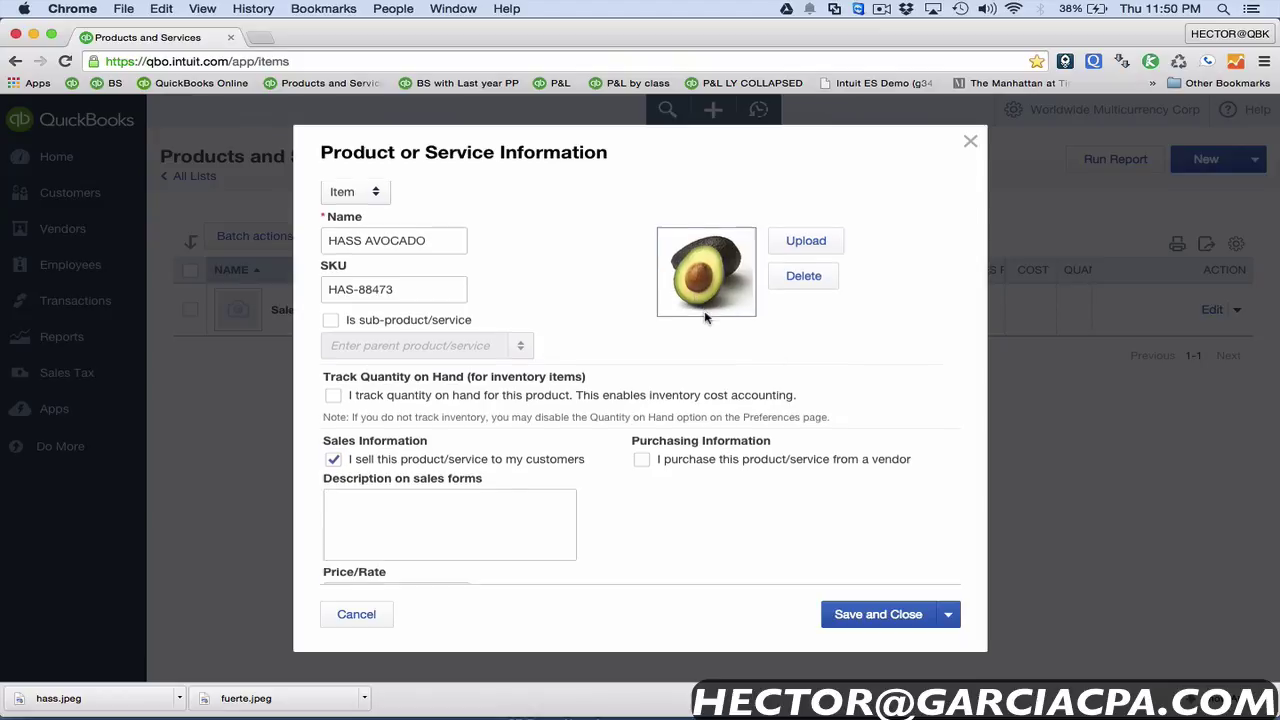
scroll(706, 272, up, 1)
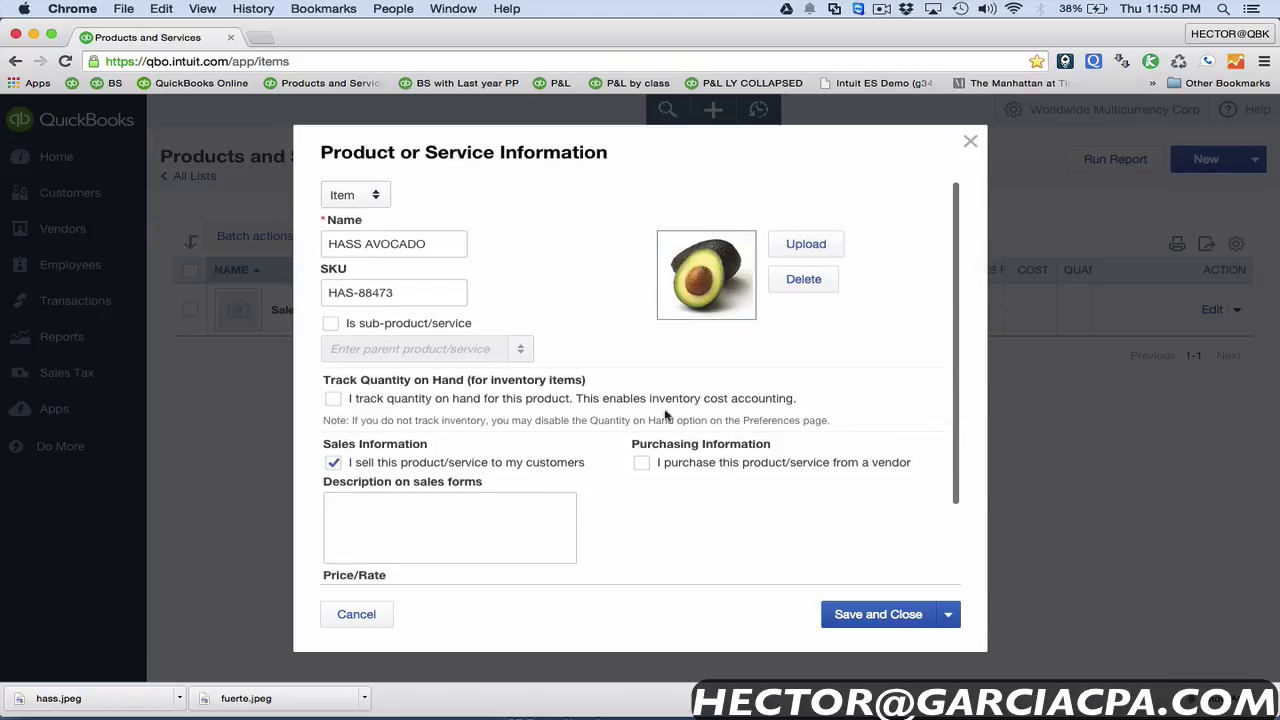
click(335, 399)
scroll(398, 385, down, 1)
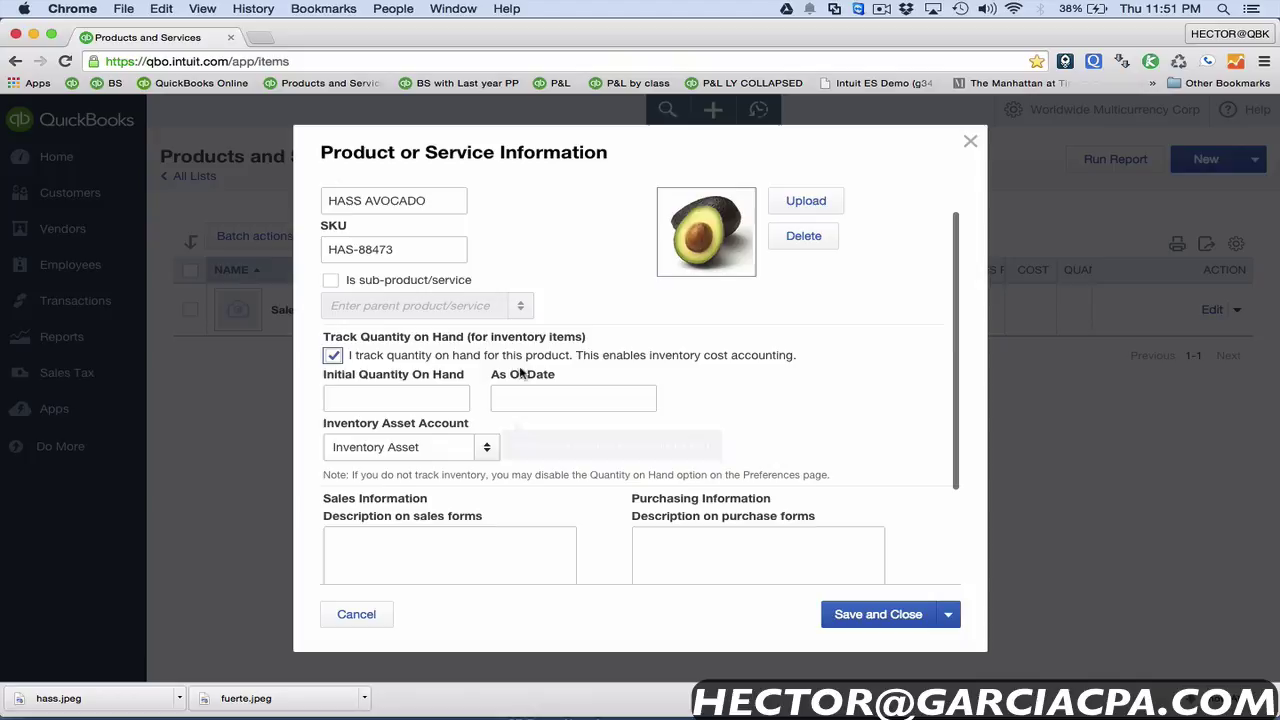
click(378, 390)
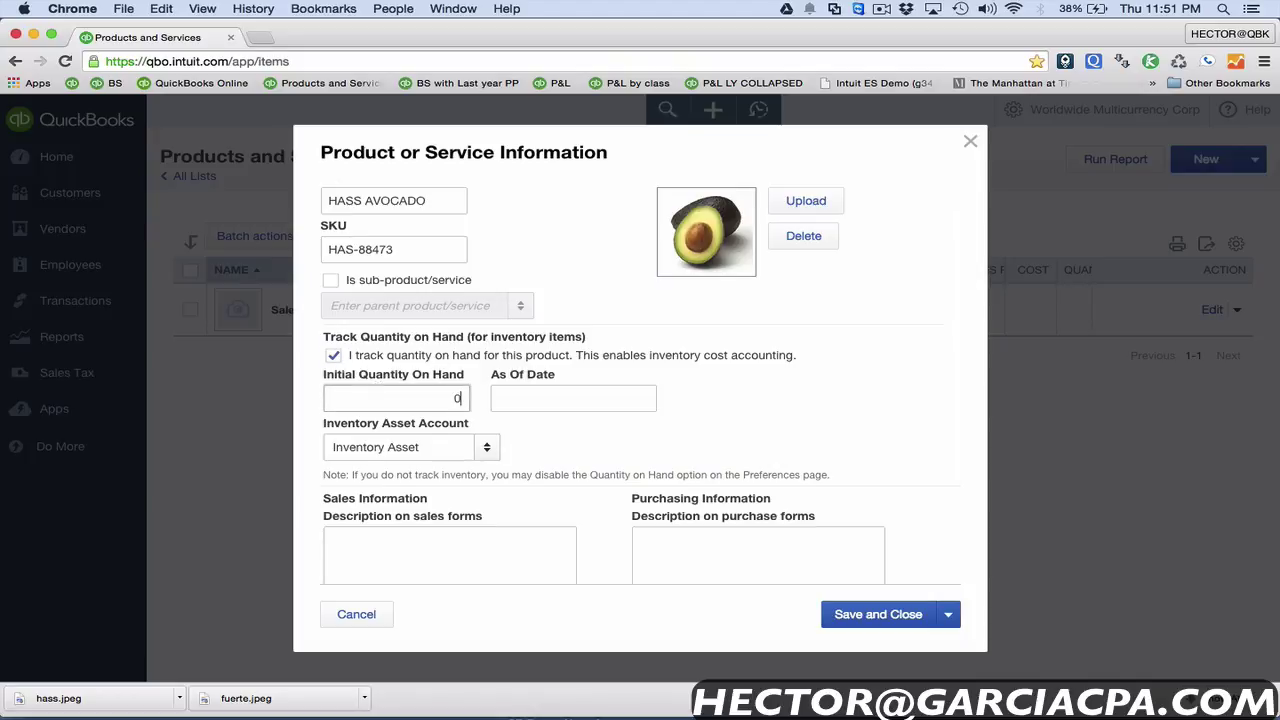
click(543, 398)
text(T)
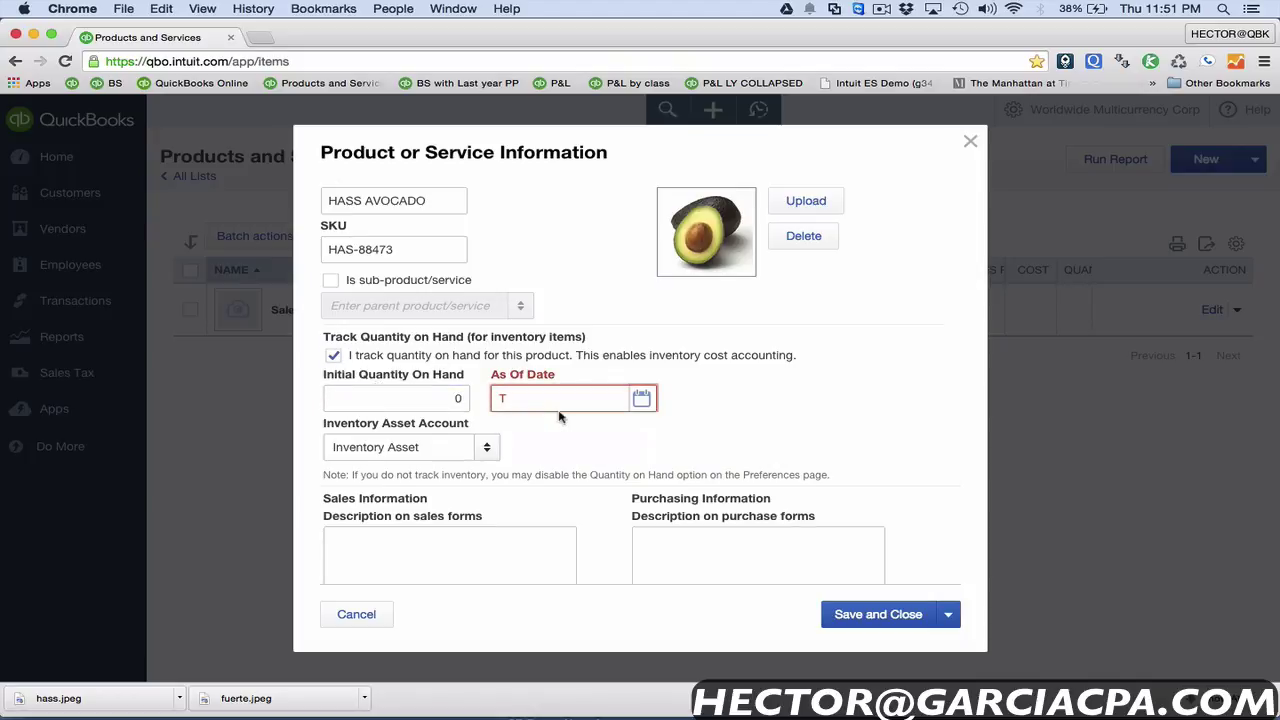
key(BackSpace)
text(08/27/2015)
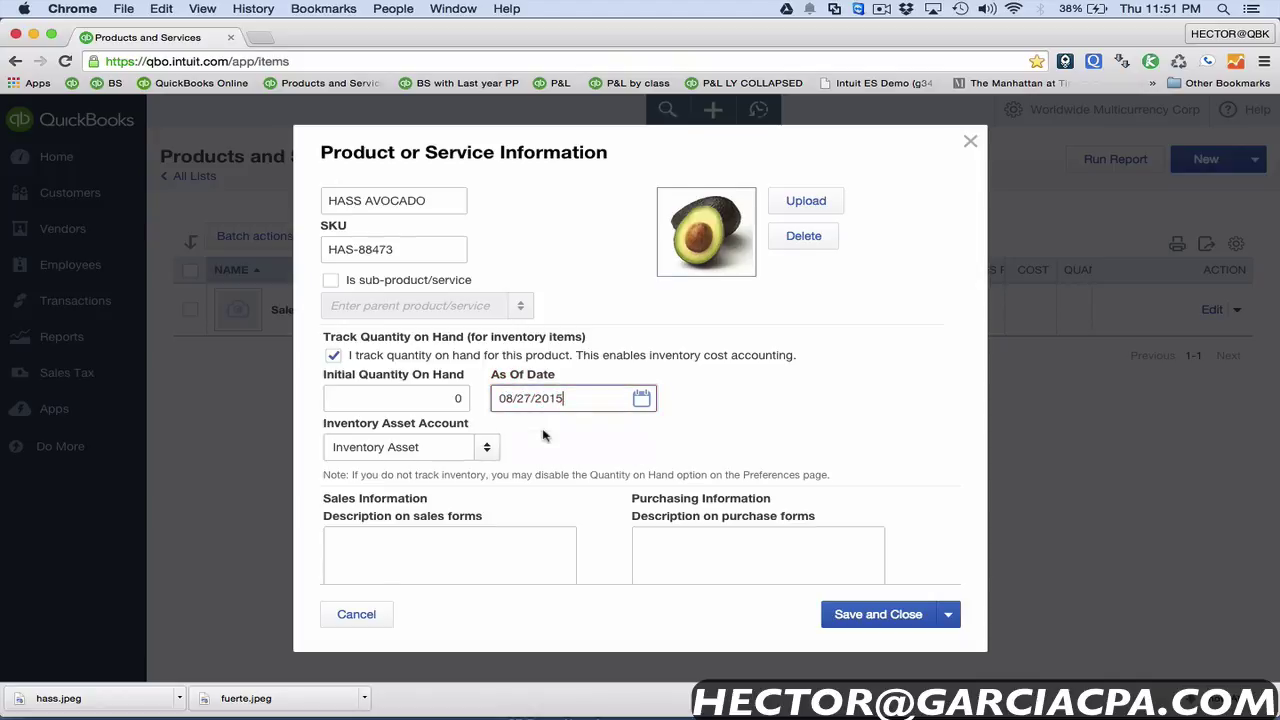
Step: Enter "SOFT WHEN RIPE, DARK GREEN SKIN" as the item's description on sales forms
scroll(460, 440, down, 3)
click(458, 427)
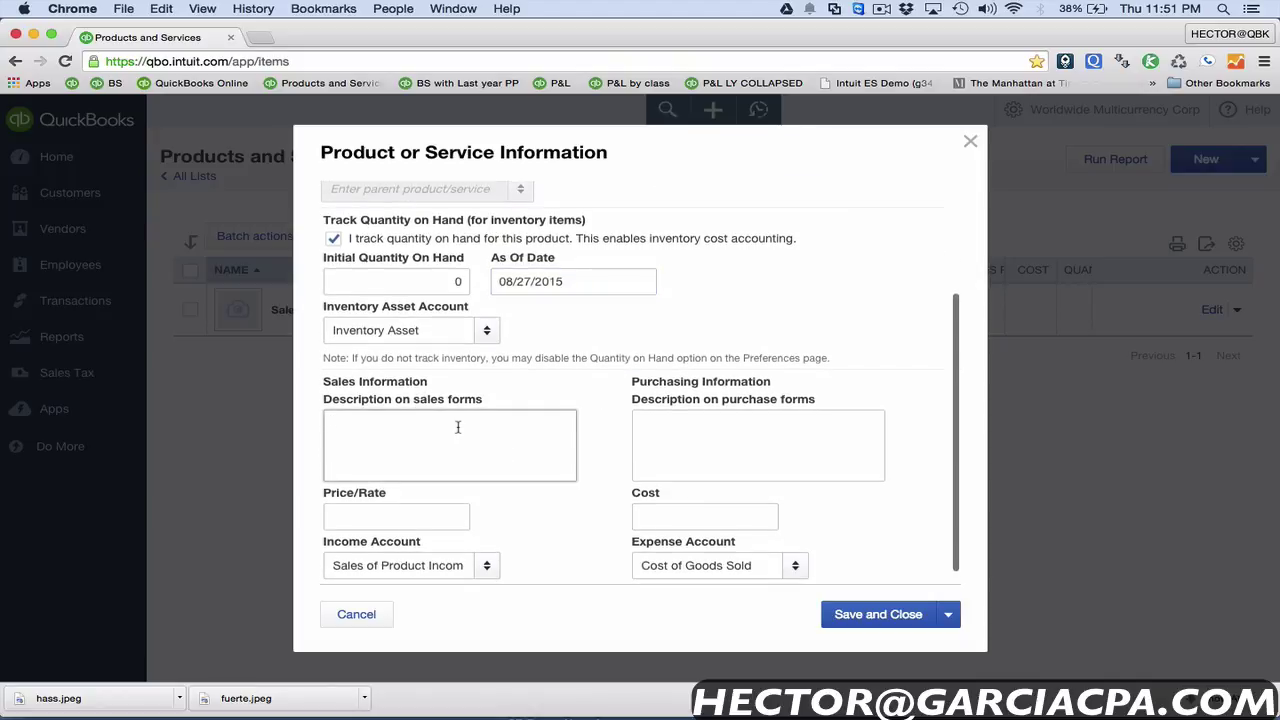
text(SOFT WHEN RIPE, DARK)
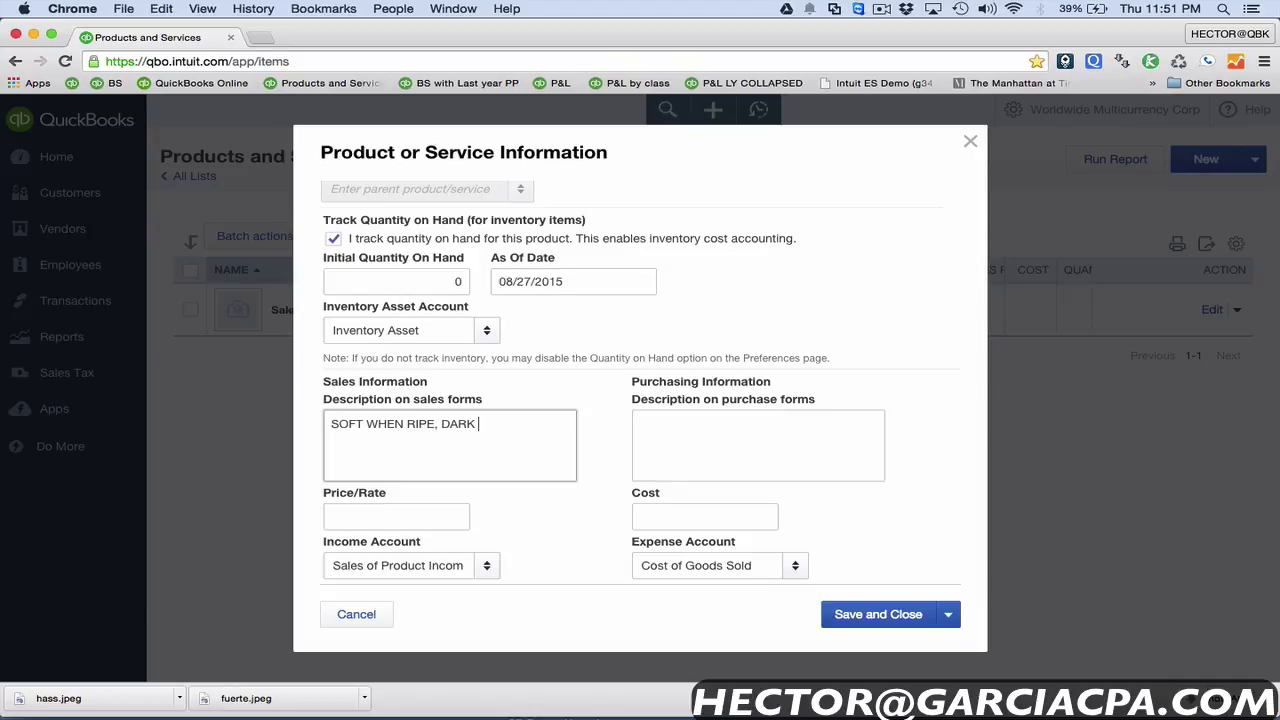
text(SCRE)
text(EN SKKIN)
key(BackSpace)
key(BackSpace)
key(BackSpace)
text(G)
click(475, 424)
key(space)
drag(567, 424, 474, 424)
click(540, 424)
key(BackSpace)
Step: Copy the sales description into the description on purchase forms
key(super+a)
key(super+c)
click(717, 420)
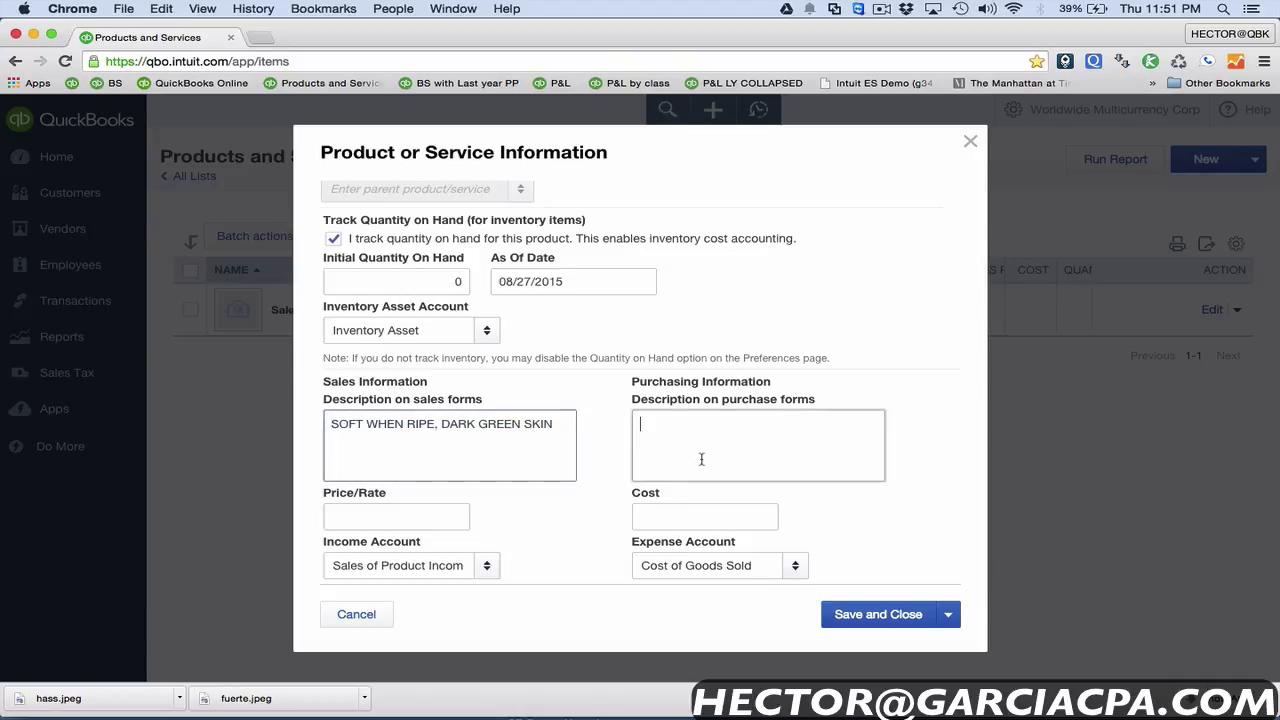
key(super+v)
Step: Set the item's price/rate to .69 and its cost to .40, and save and close the record
click(366, 518)
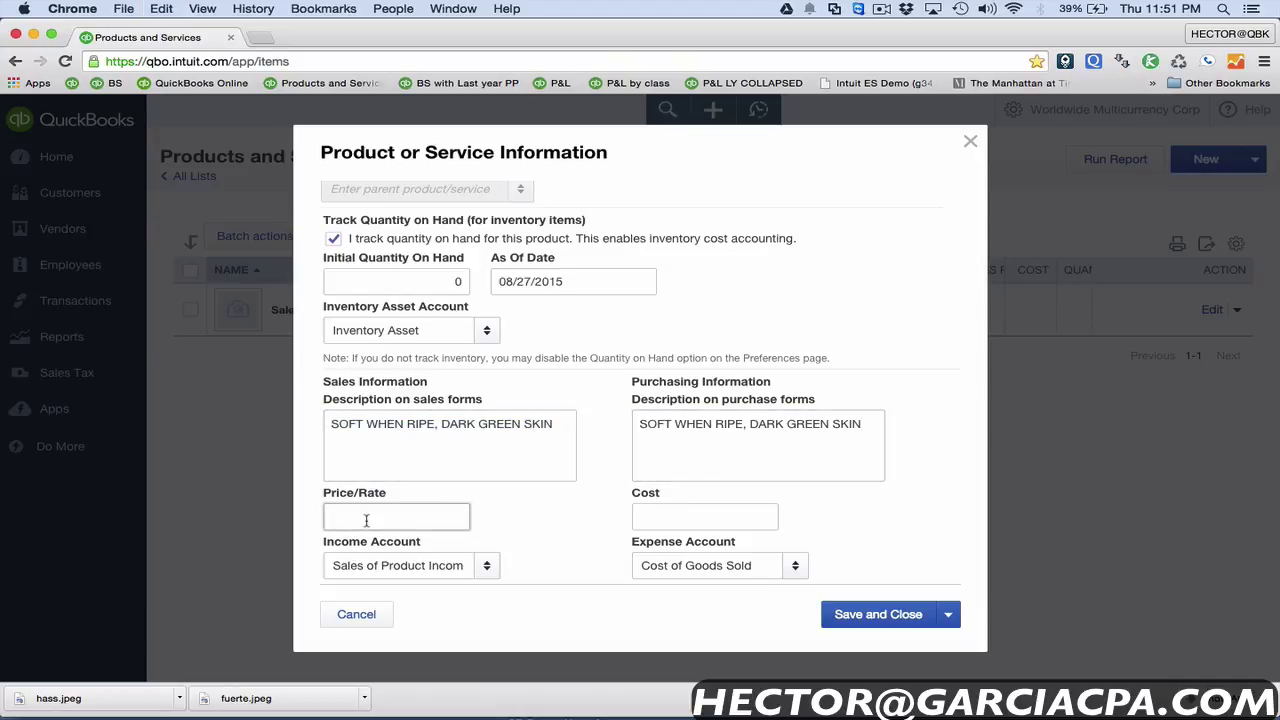
text(.69)
key(Tab)
text(.)
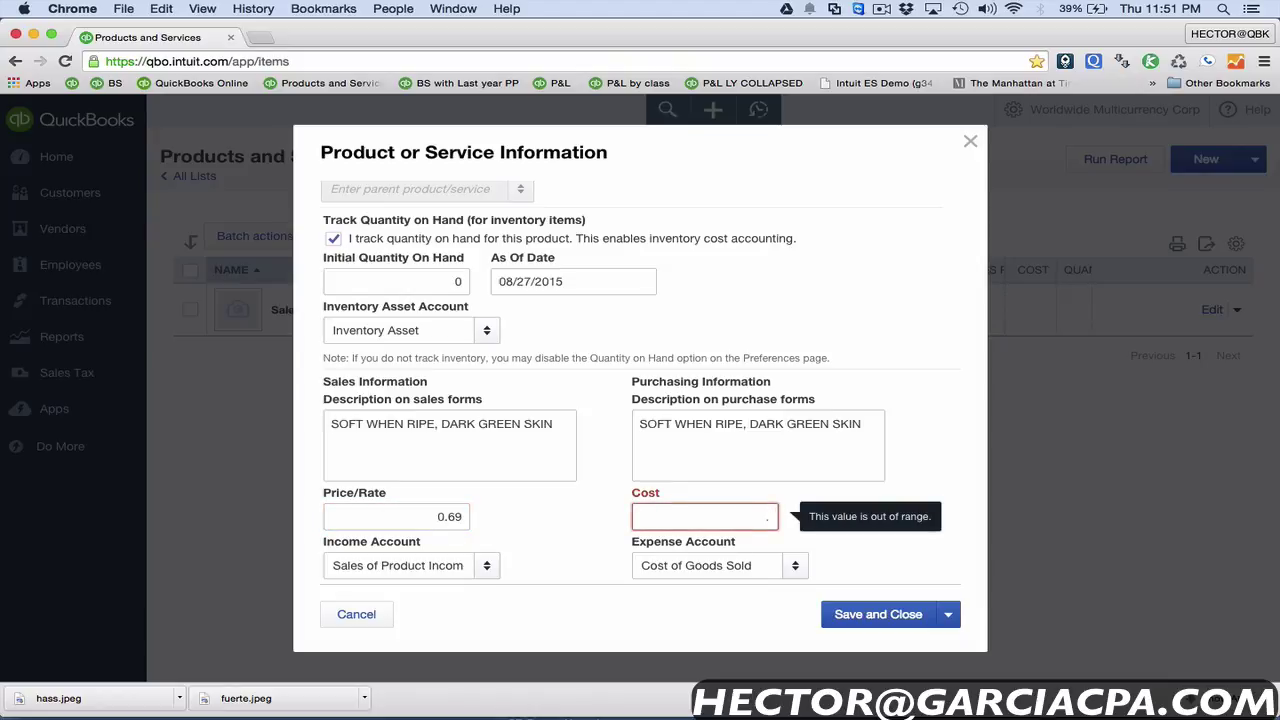
text(40)
scroll(757, 480, down, 1)
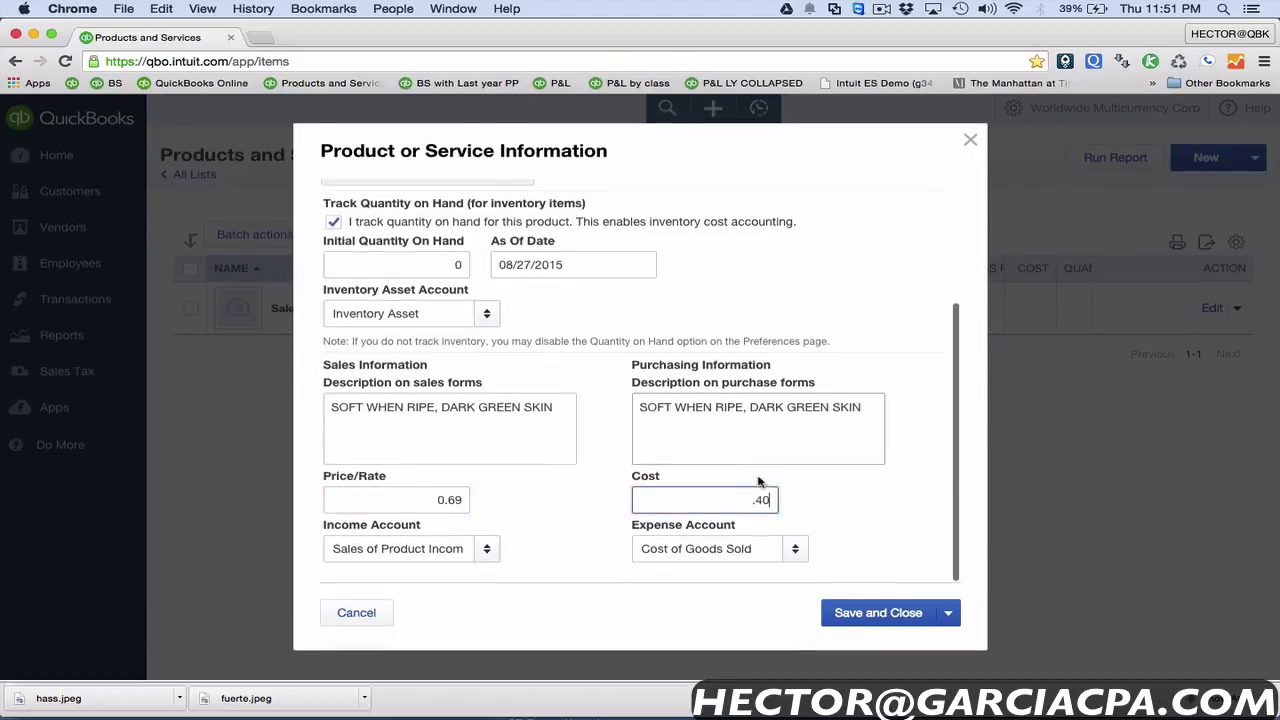
click(872, 607)
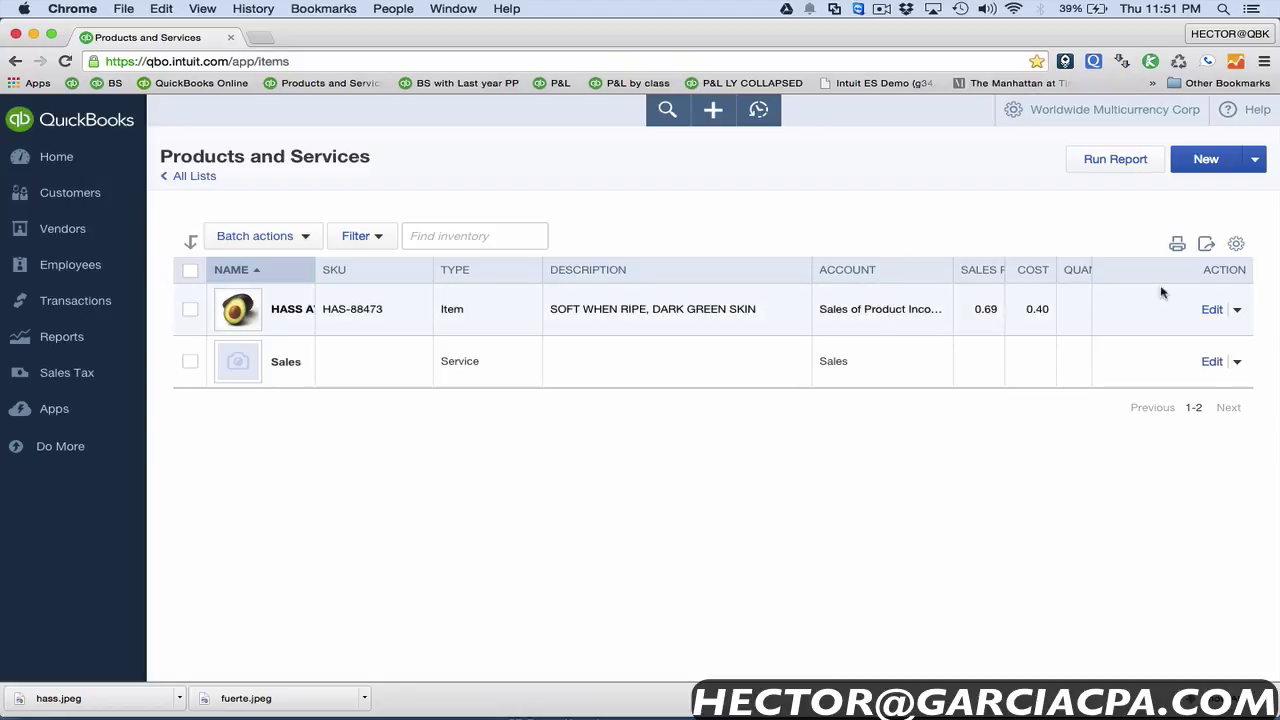
Step: Hide the Account column from the products and services list and widen the Name column to fit full item names
click(1236, 244)
click(1111, 347)
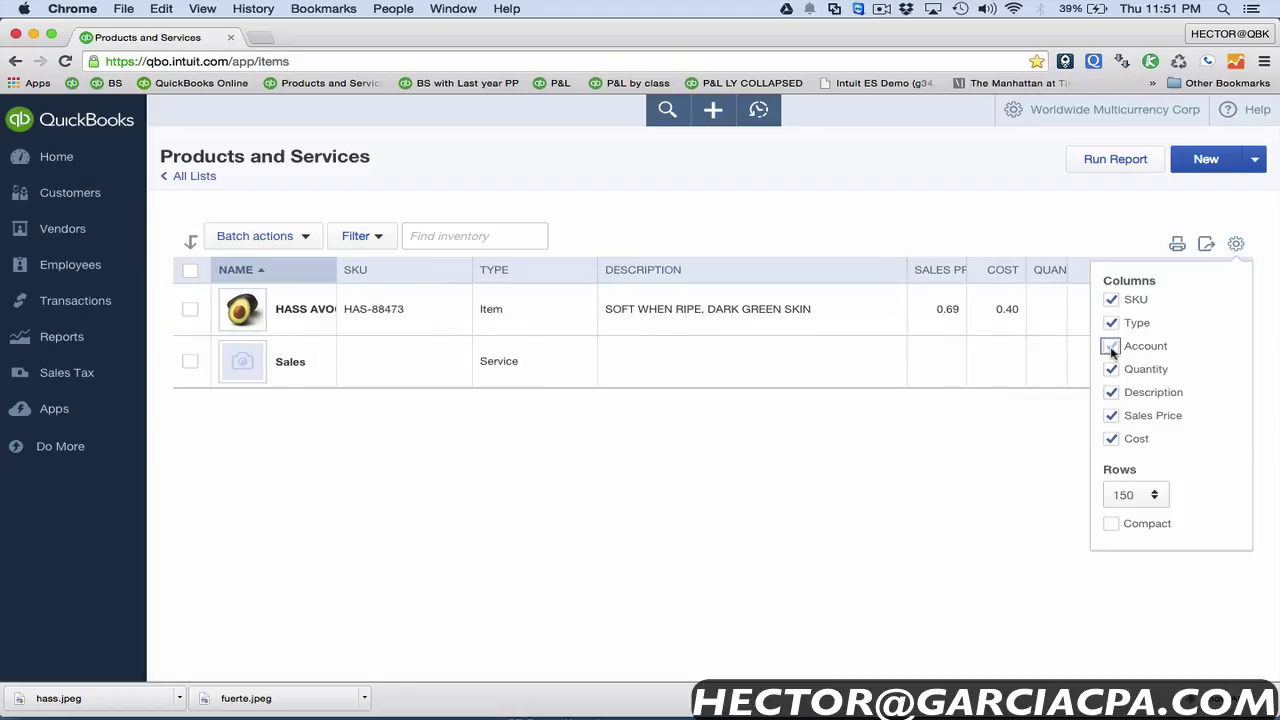
click(873, 480)
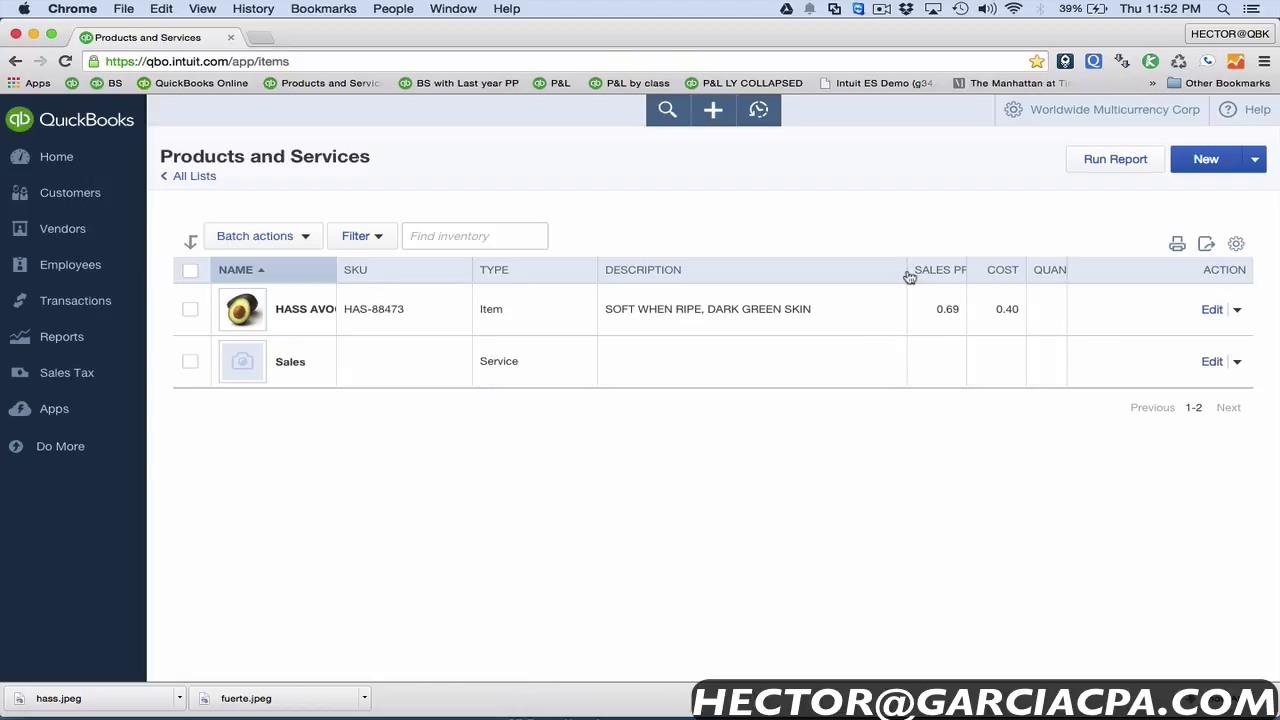
click(336, 268)
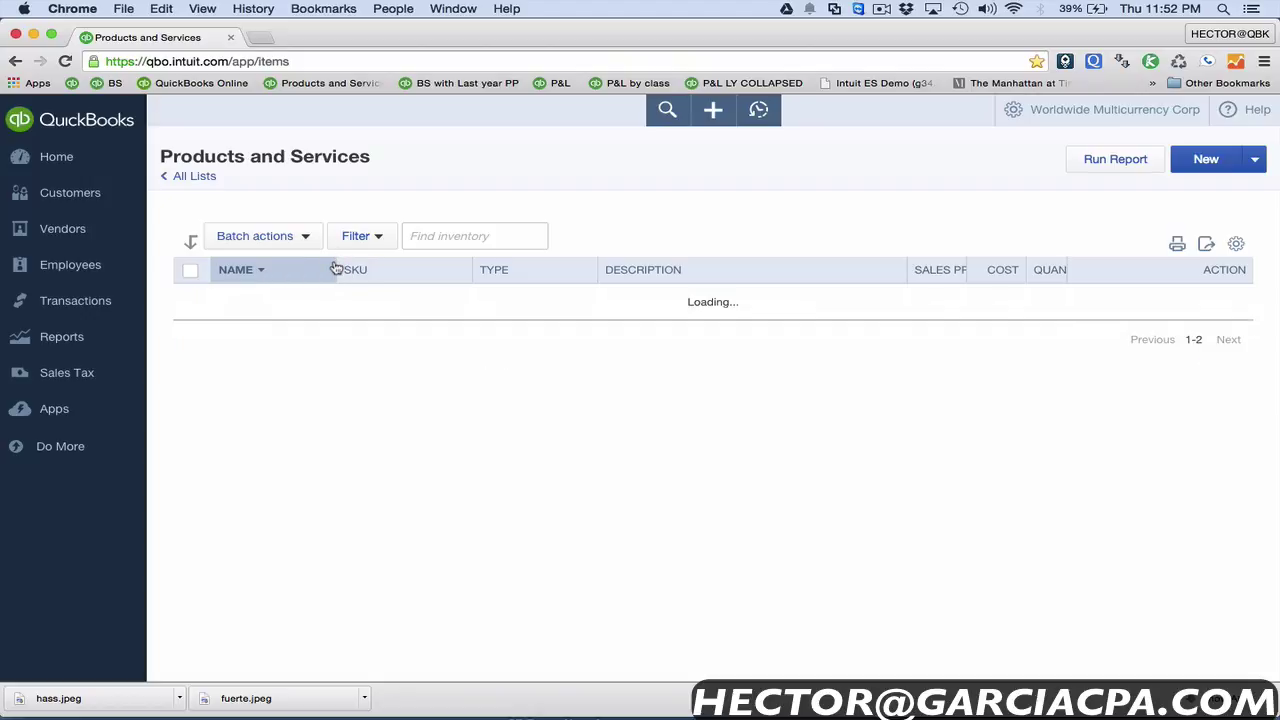
drag(336, 268, 459, 268)
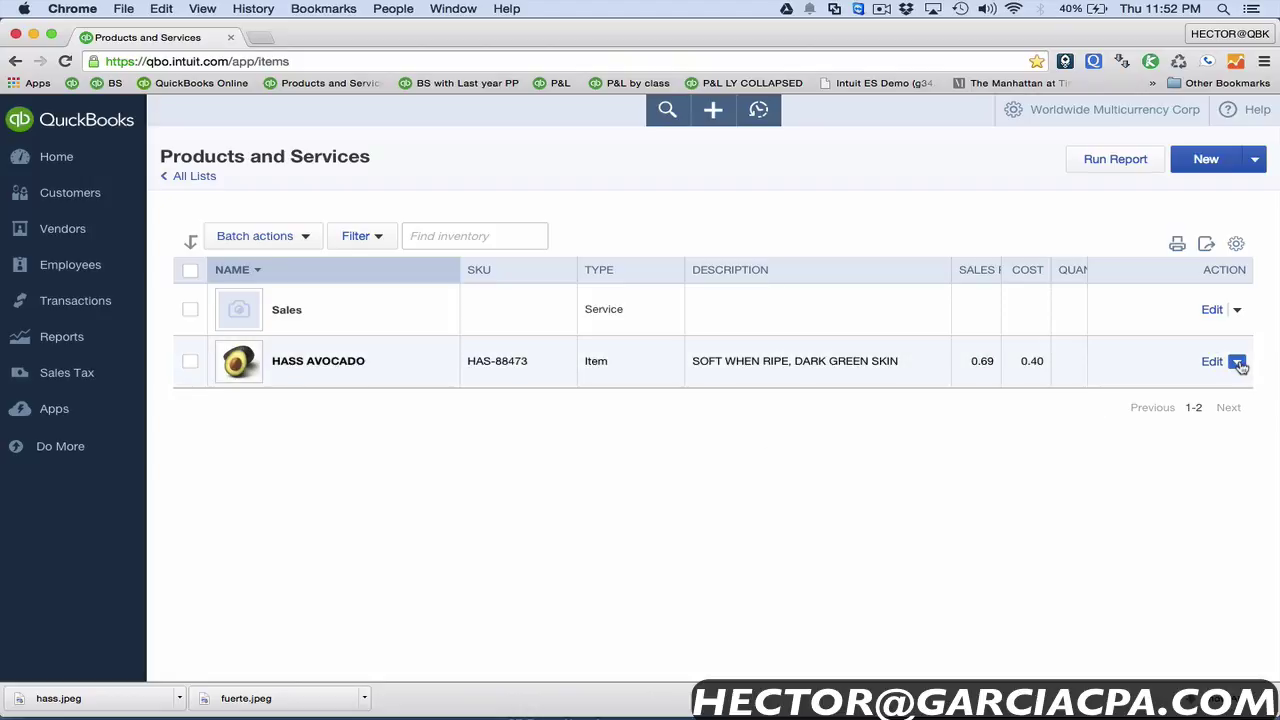
Step: Duplicate the HASS AVOCADO item and name the copy FUERTE AVOCADO
click(1238, 363)
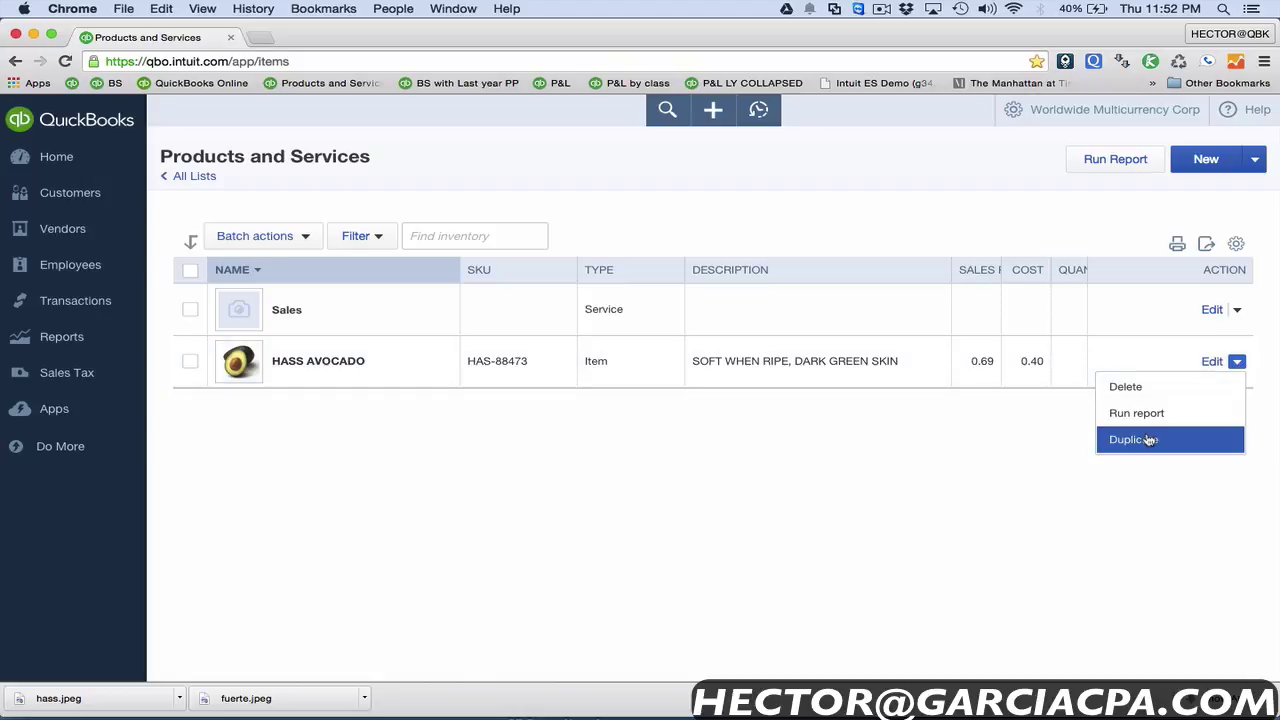
click(1149, 440)
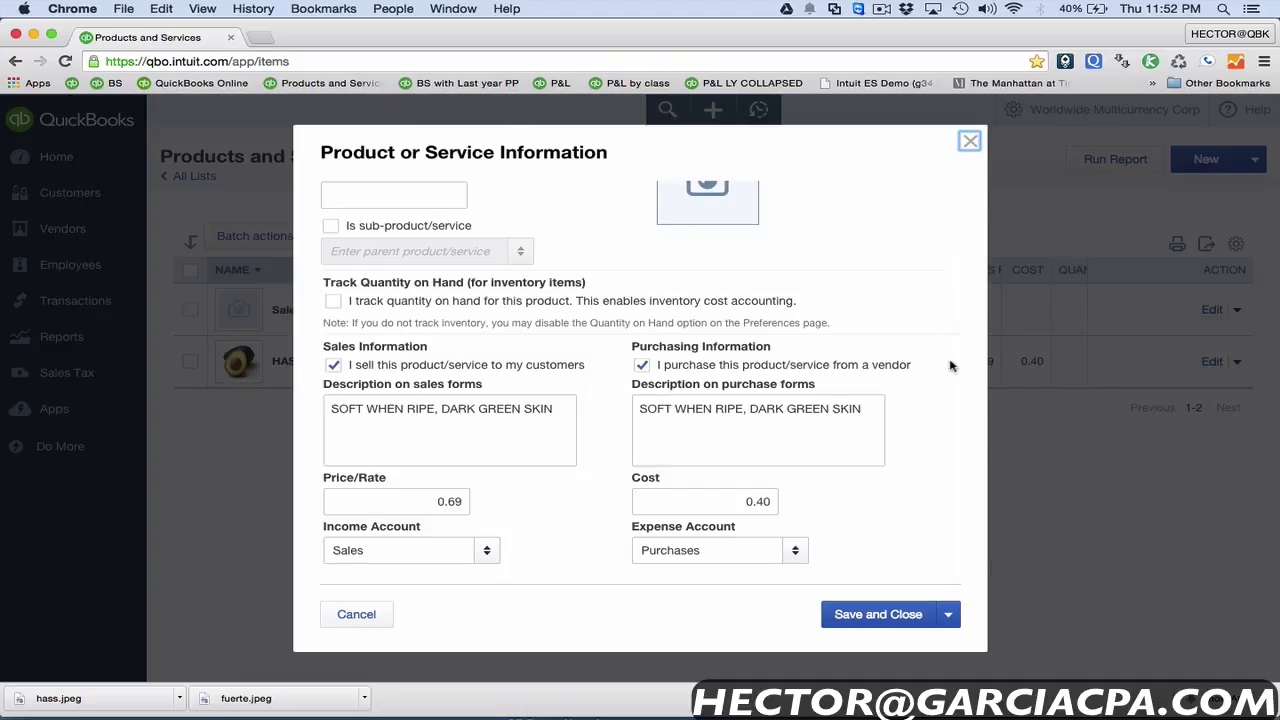
scroll(951, 366, up, 2)
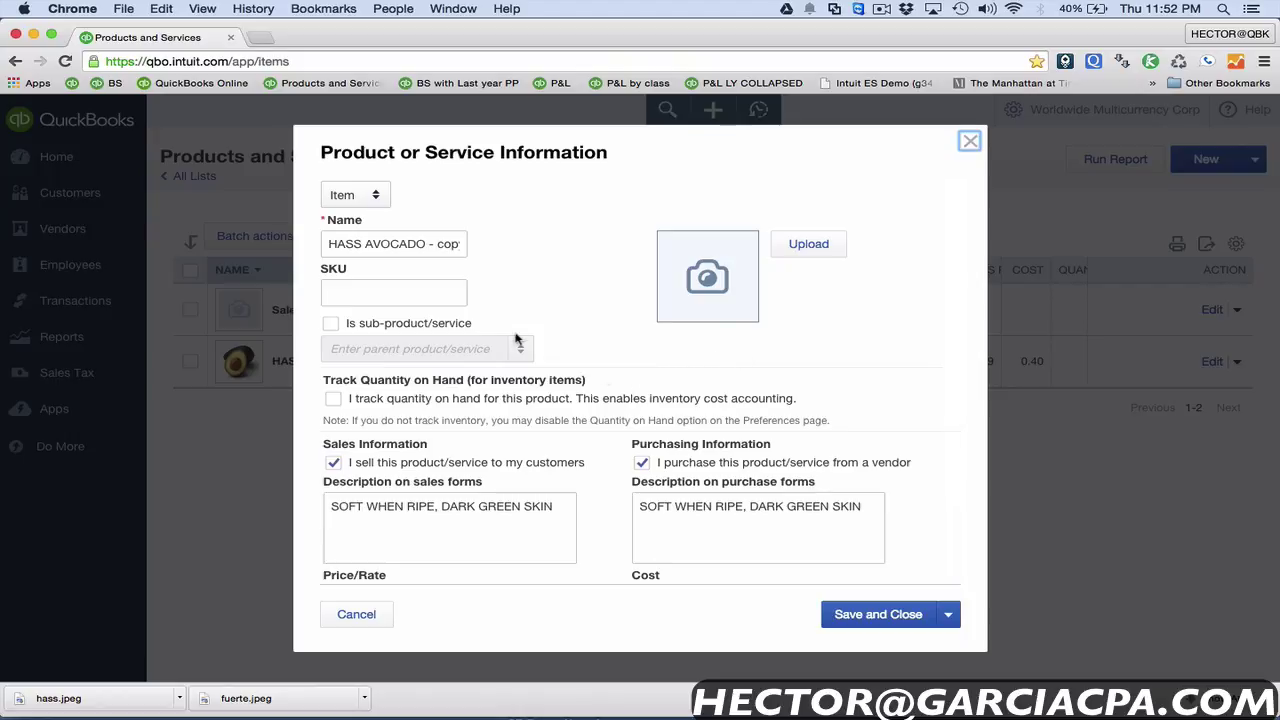
click(345, 244)
double_click(345, 244)
text(F)
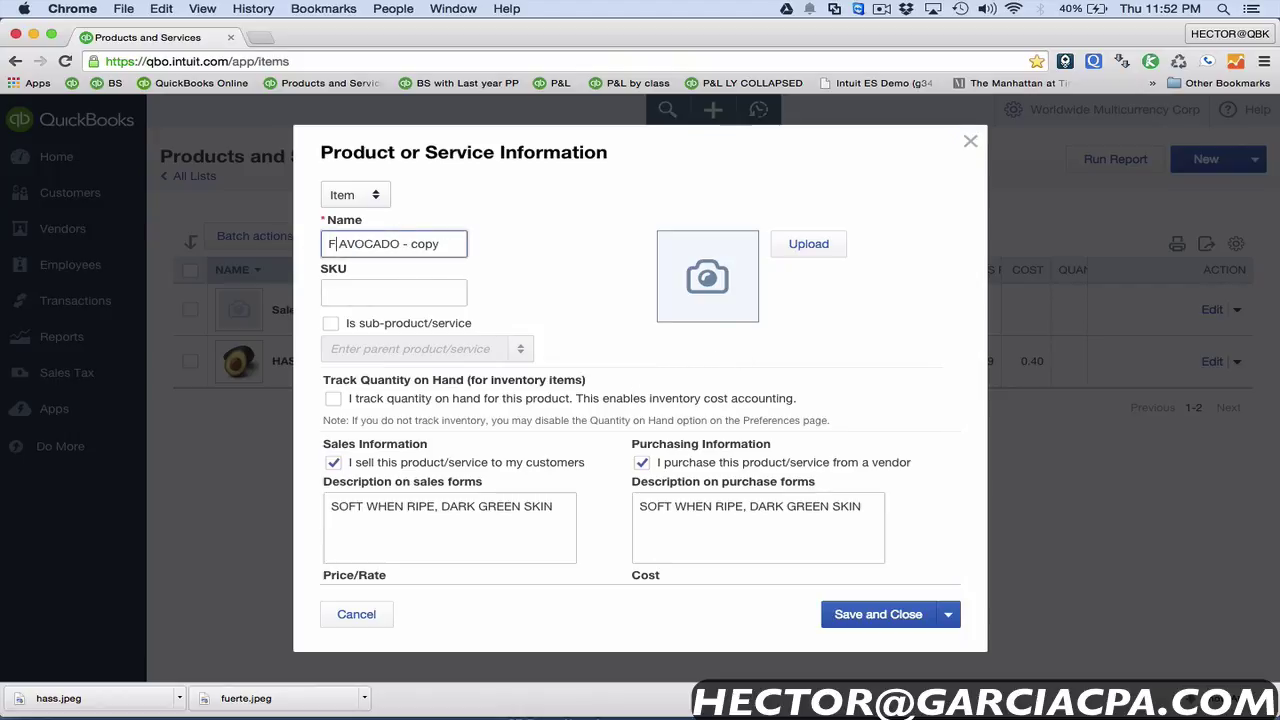
text(U)
text(ERTE)
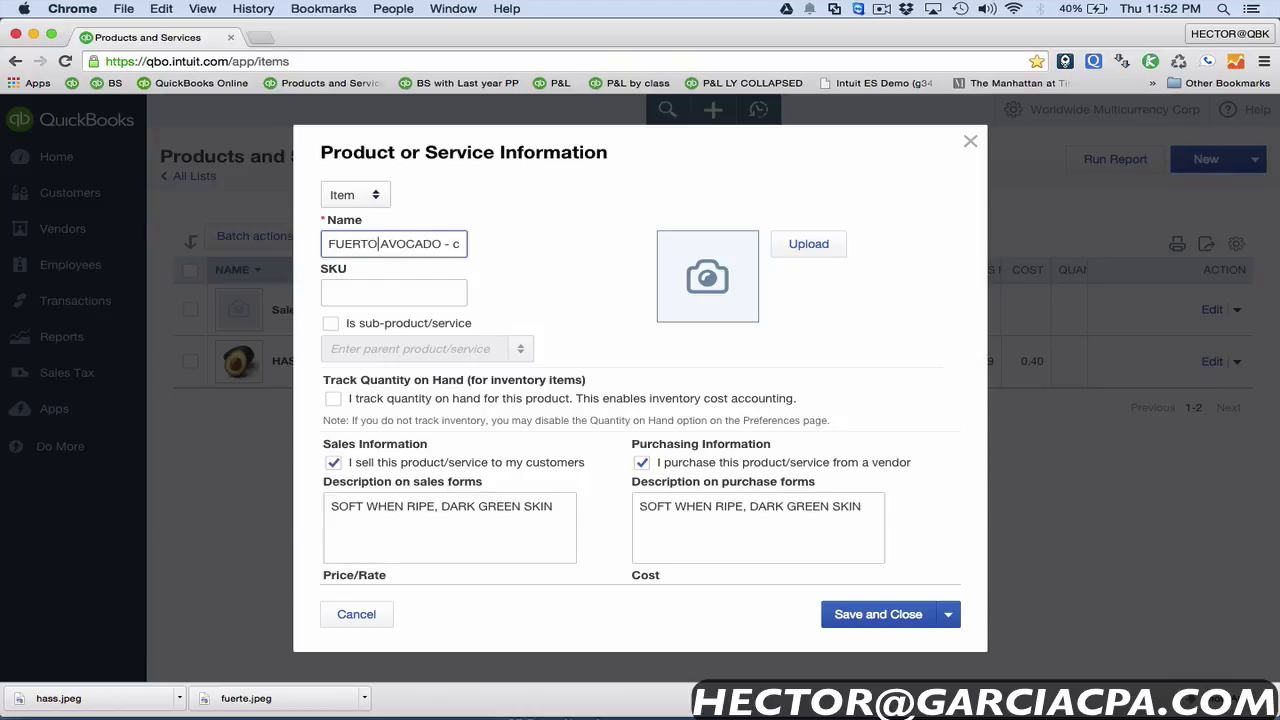
drag(440, 244, 586, 251)
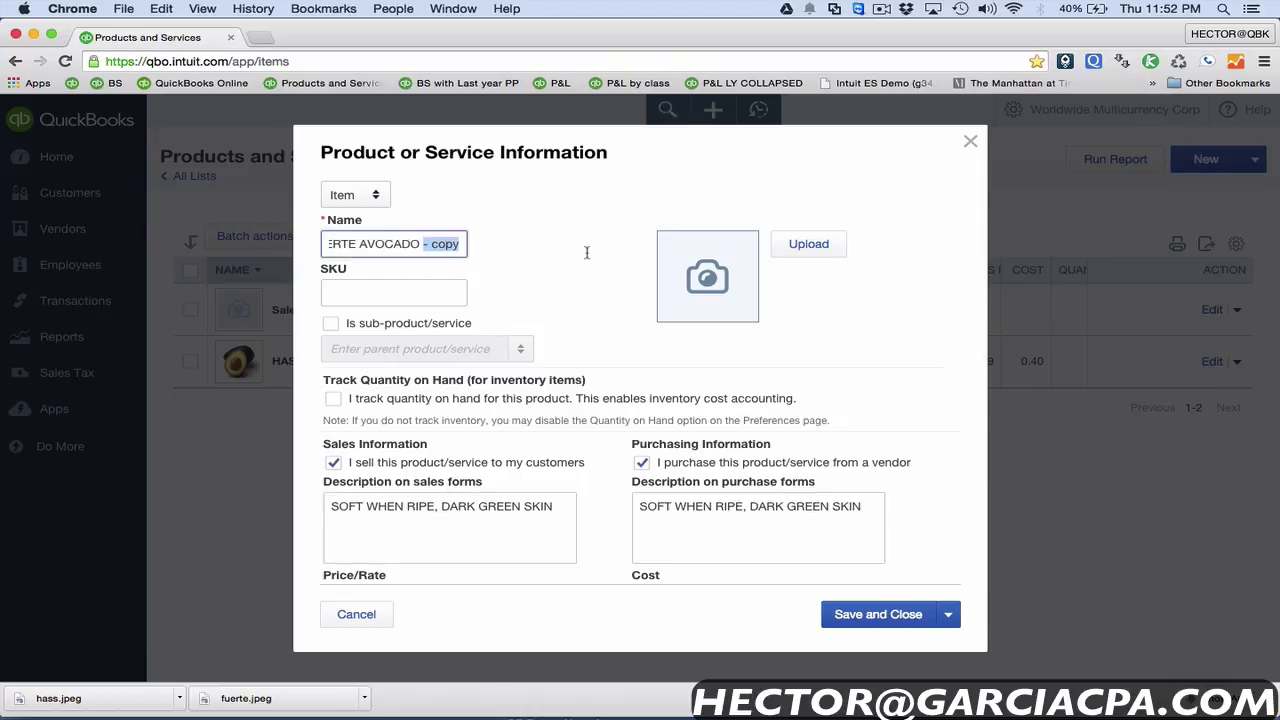
key(BackSpace)
Step: Give the new item the SKU FTU-85733 and upload fuerte.jpeg from the Desktop as its picture
click(376, 289)
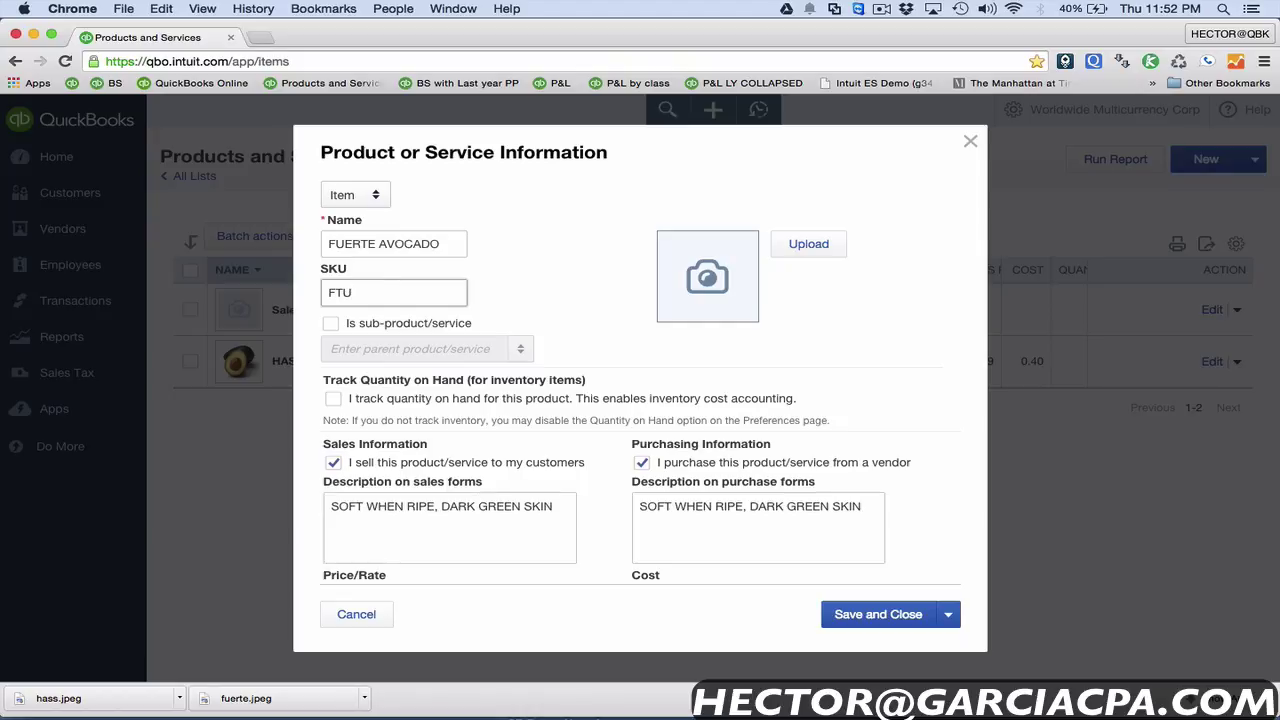
text(FTU-85733)
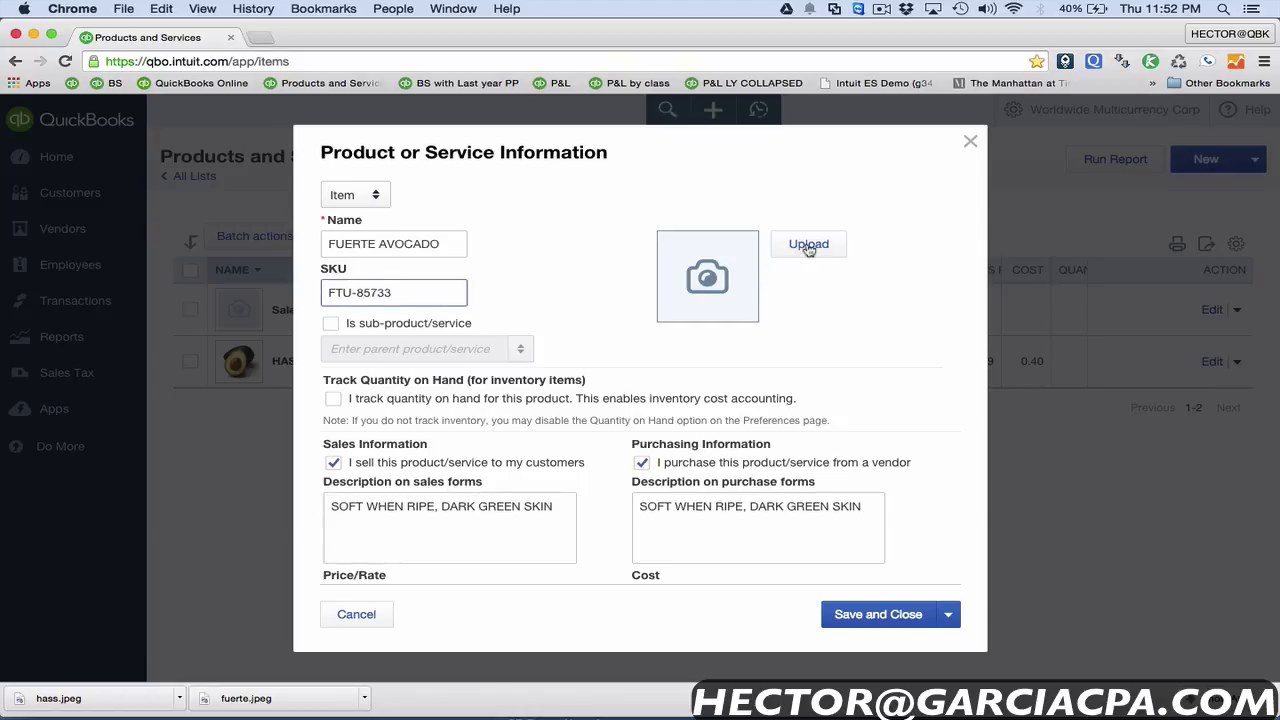
click(809, 245)
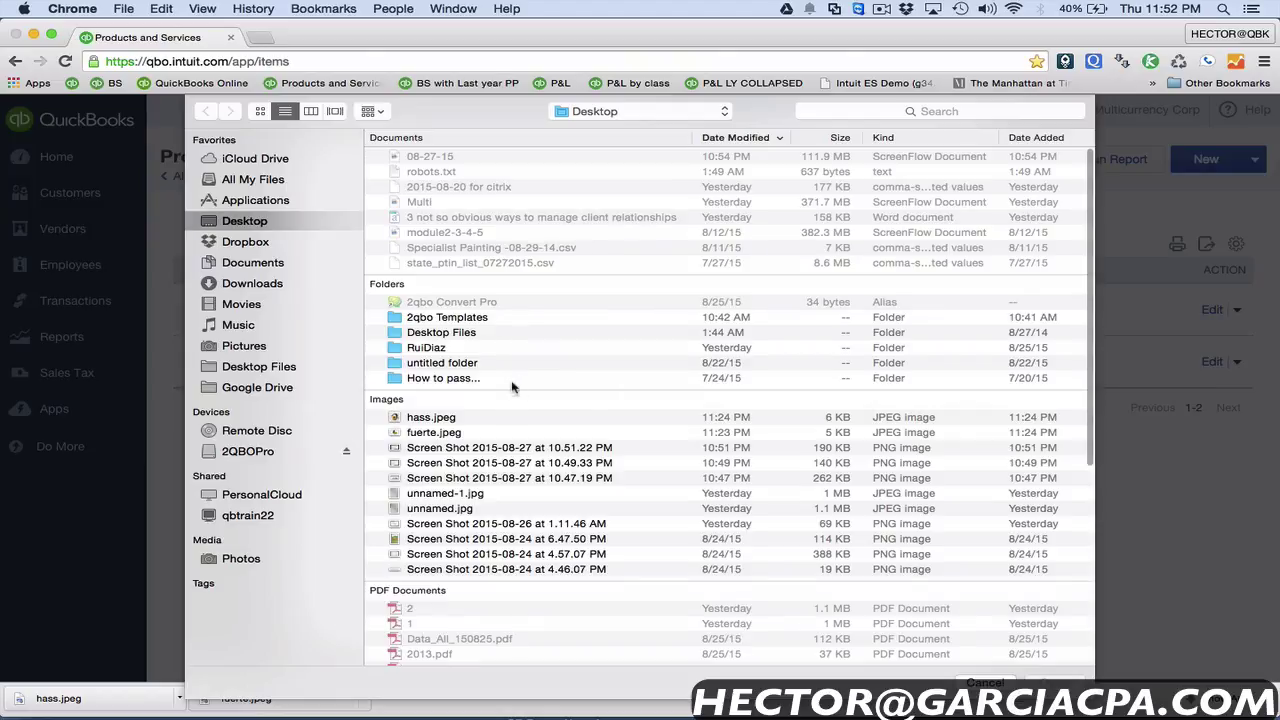
double_click(434, 432)
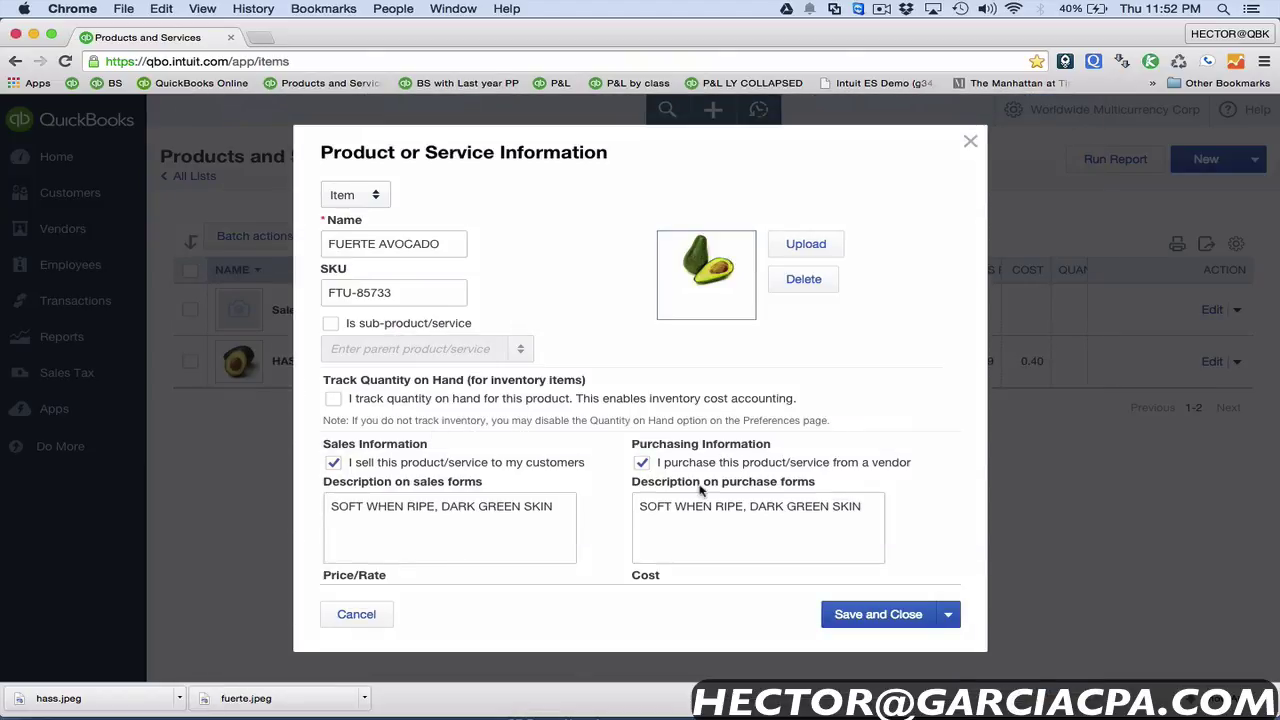
Step: Turn on quantity tracking for the Fuerte avocado with an initial quantity on hand of 0 as of 08/27/2015
click(333, 398)
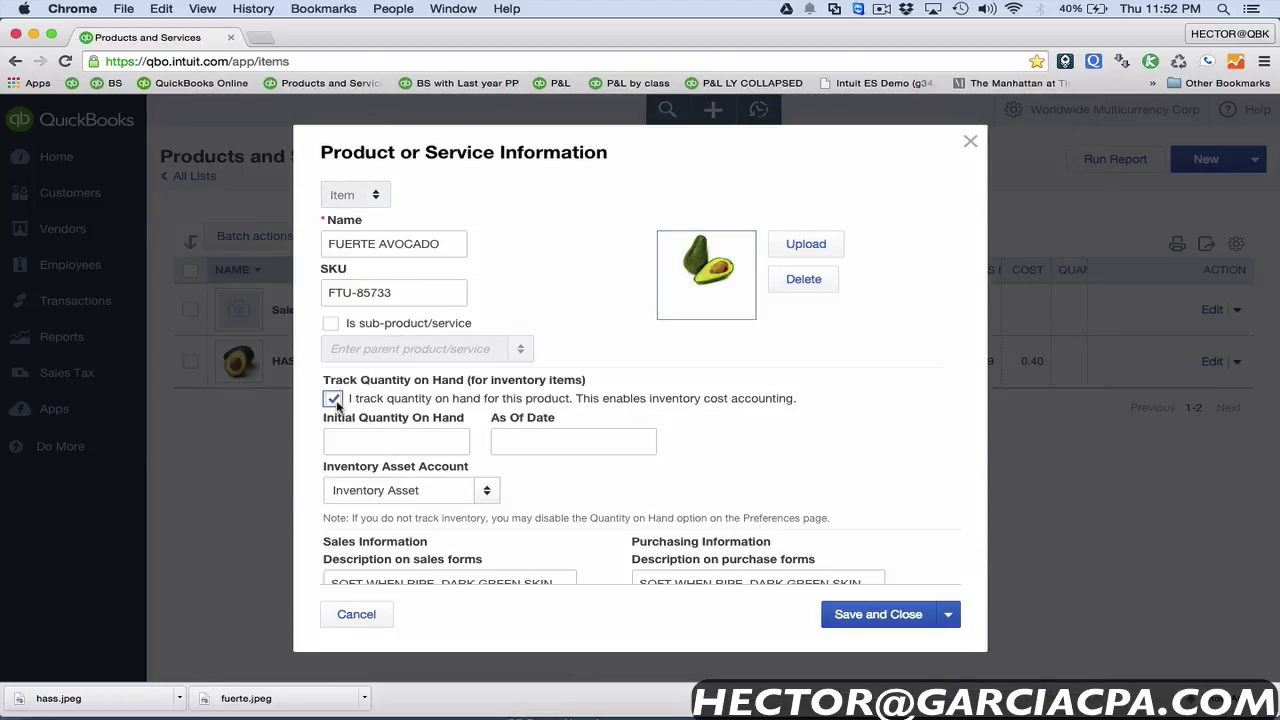
scroll(388, 440, down, 2)
click(379, 390)
text(0)
key(Tab)
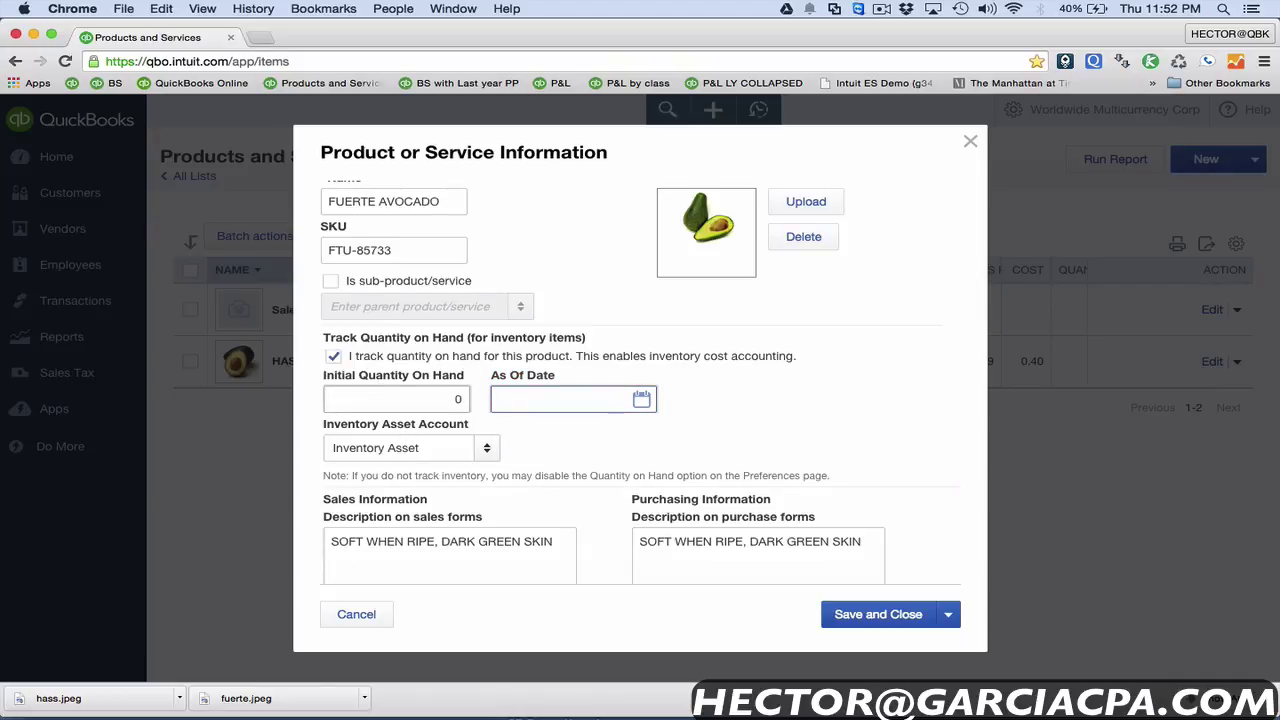
text(08/27/2015)
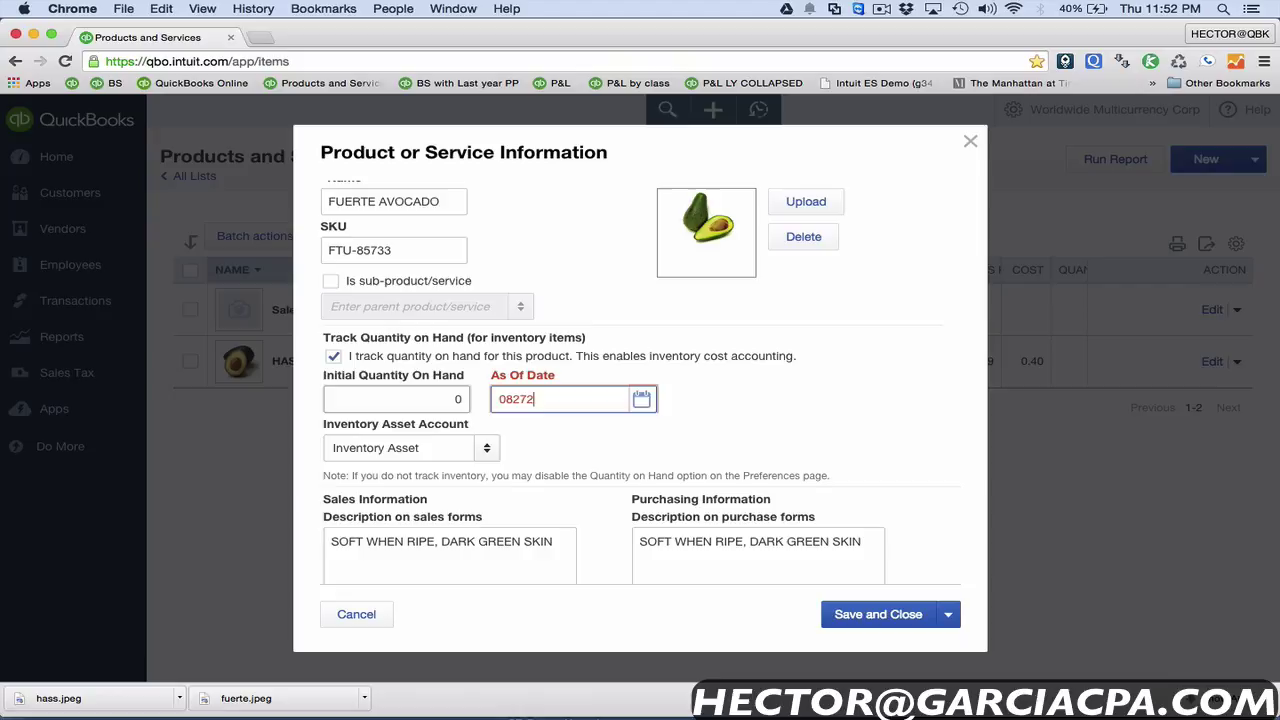
key(Tab)
Step: Replace the descriptions on both sales and purchase forms with "BRIGHT GREEN SKIN"
scroll(593, 432, down, 3)
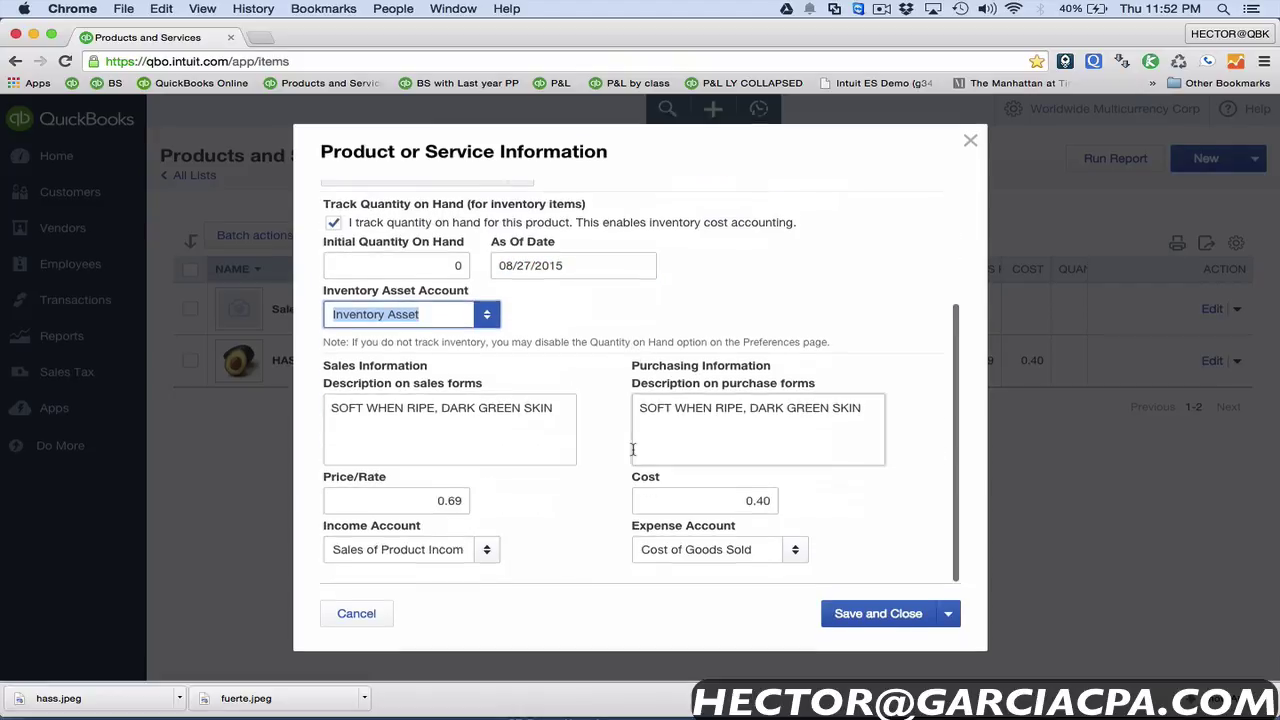
triple_click(380, 410)
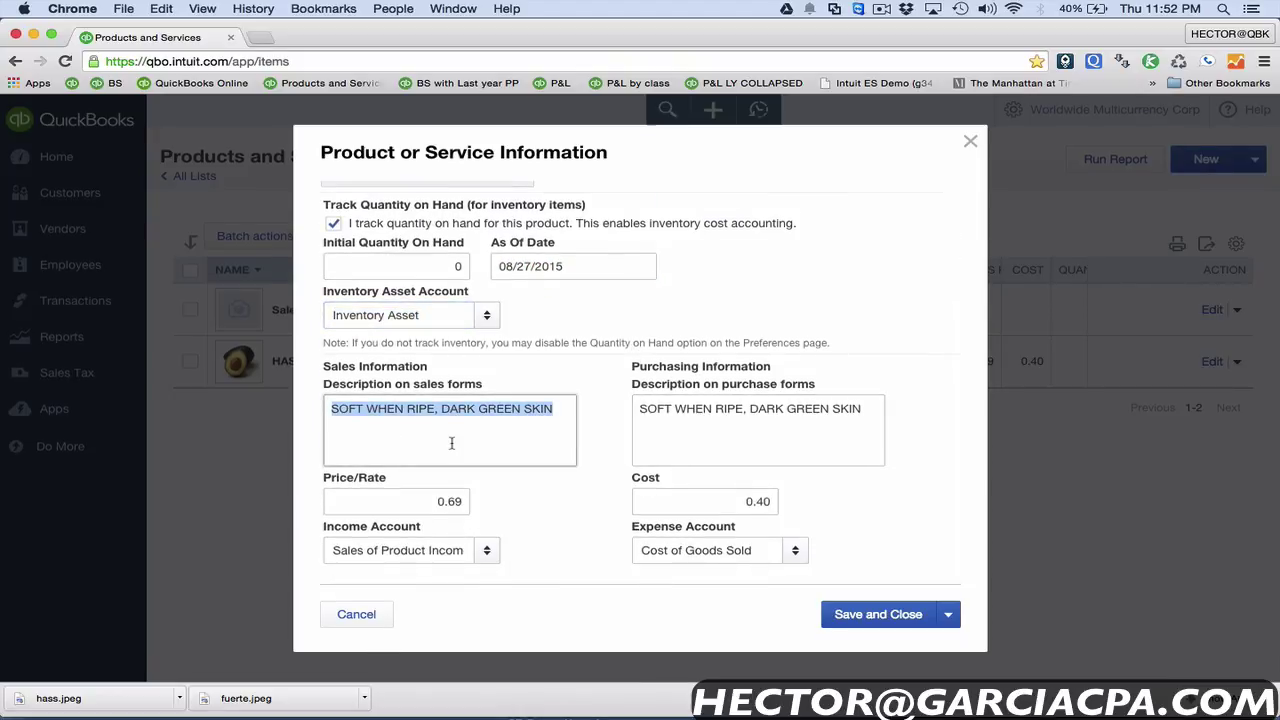
text(BRIGHT)
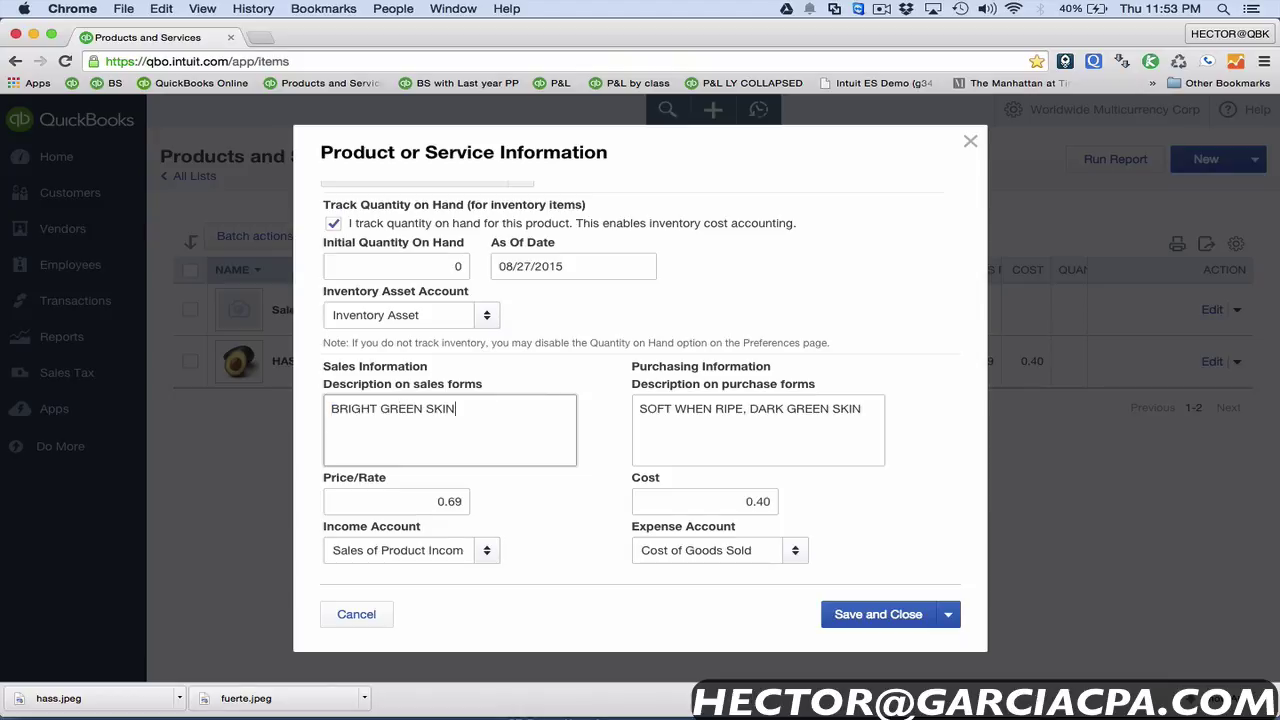
triple_click(474, 414)
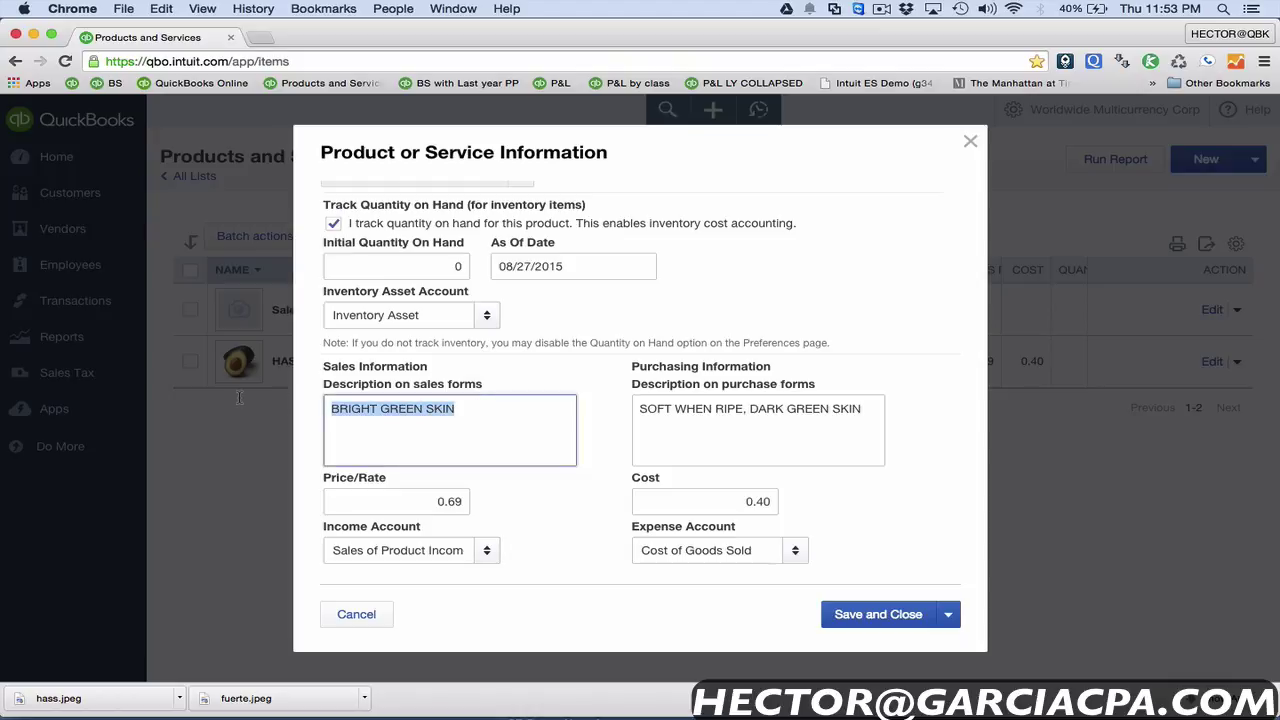
triple_click(875, 420)
key(super+v)
Step: Set the Fuerte avocado's price/rate to 1.45 and its cost to .78, and save and close the record
click(471, 506)
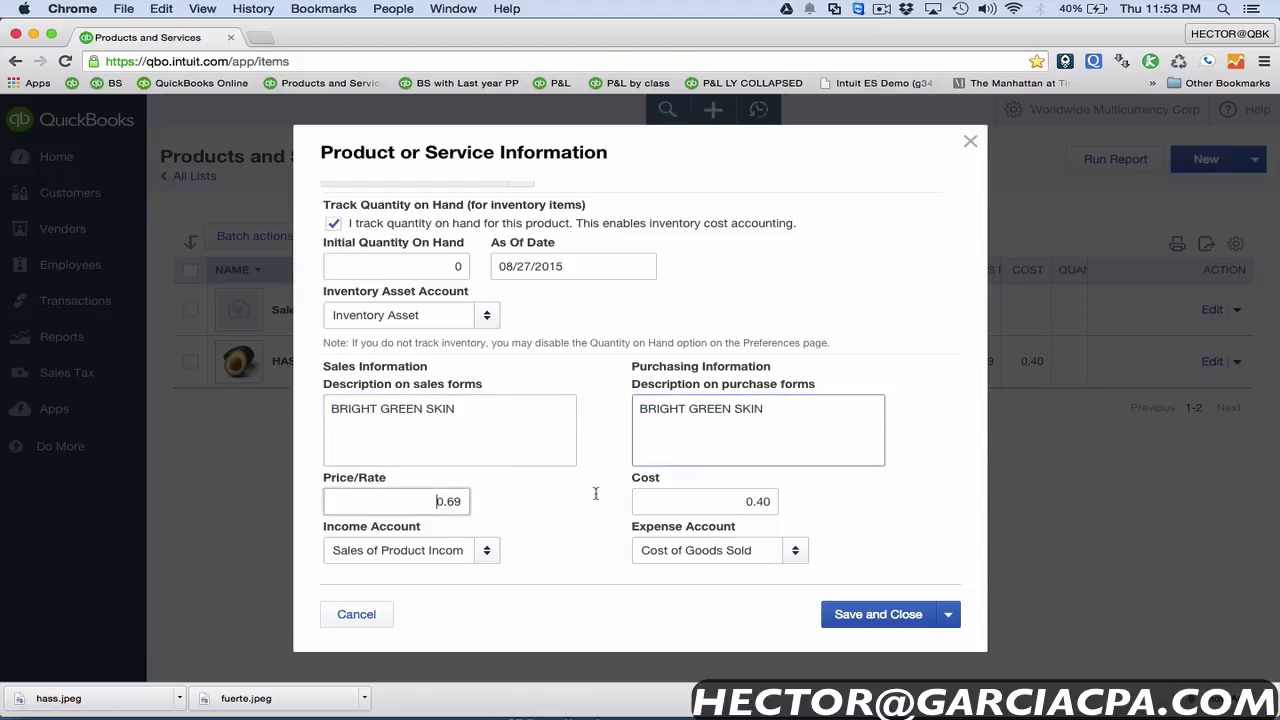
double_click(440, 501)
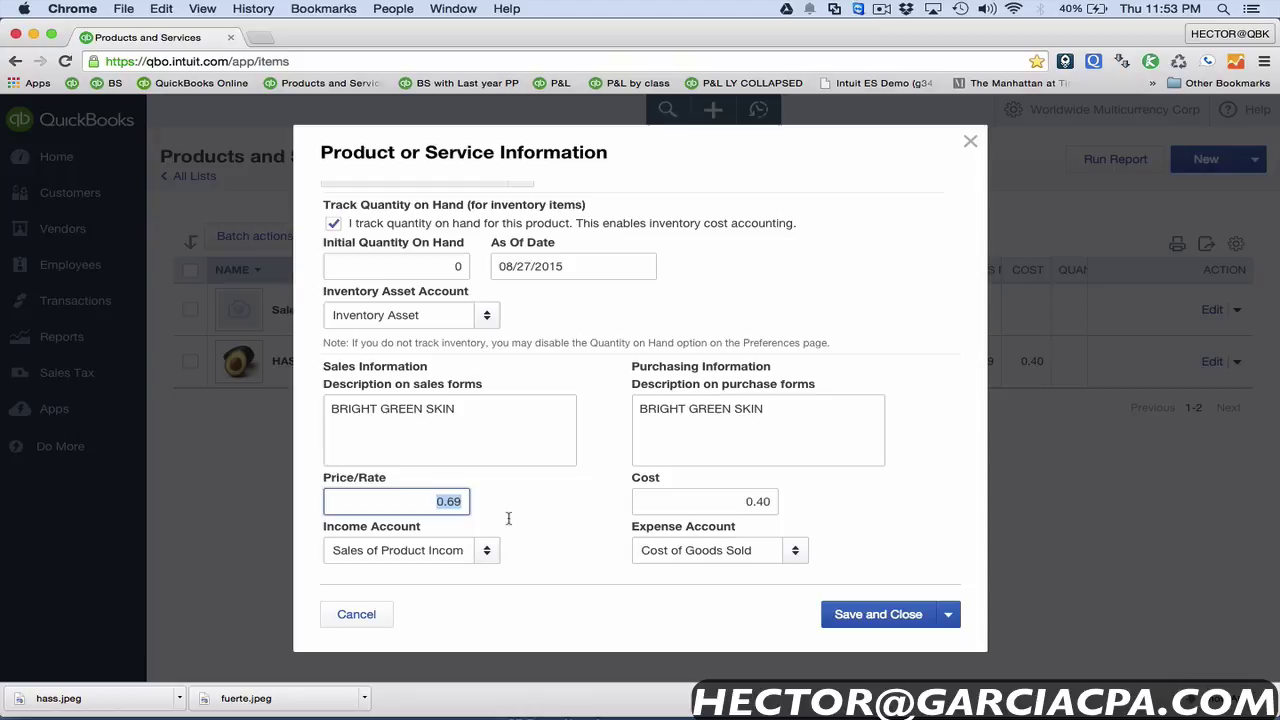
key(BackSpace)
text(1.45)
key(Tab)
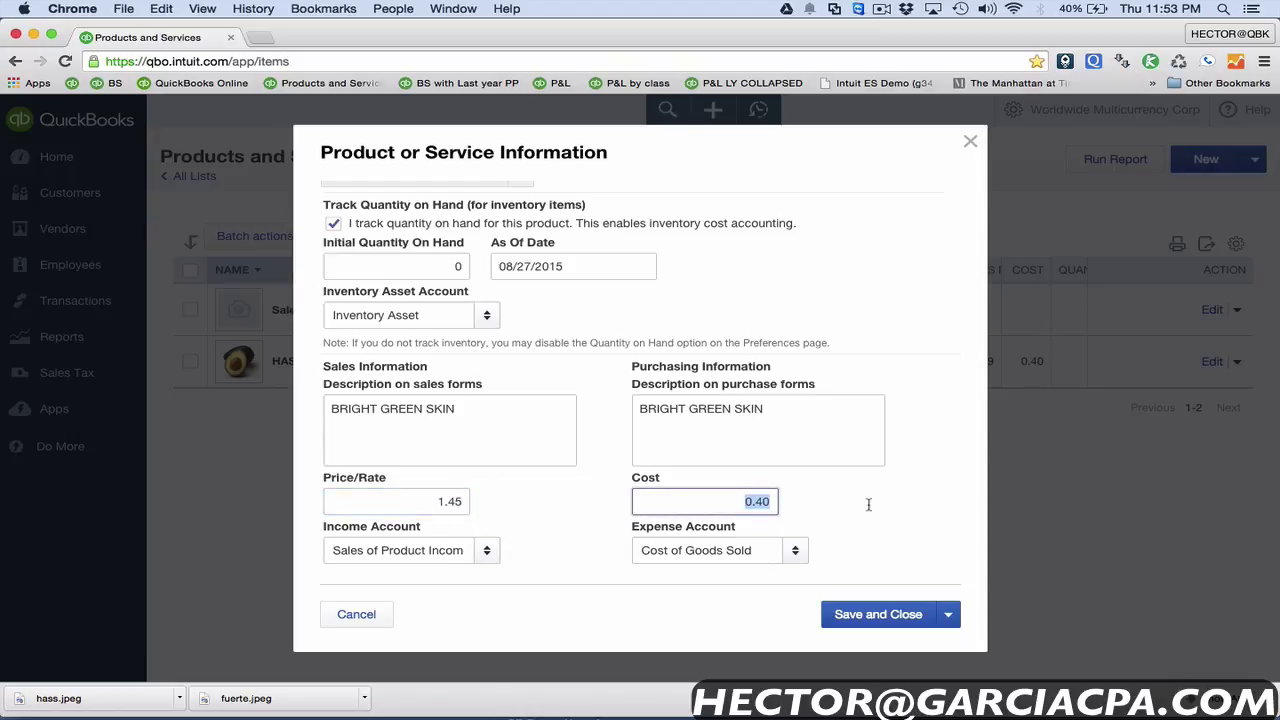
key(BackSpace)
text(.76)
click(880, 614)
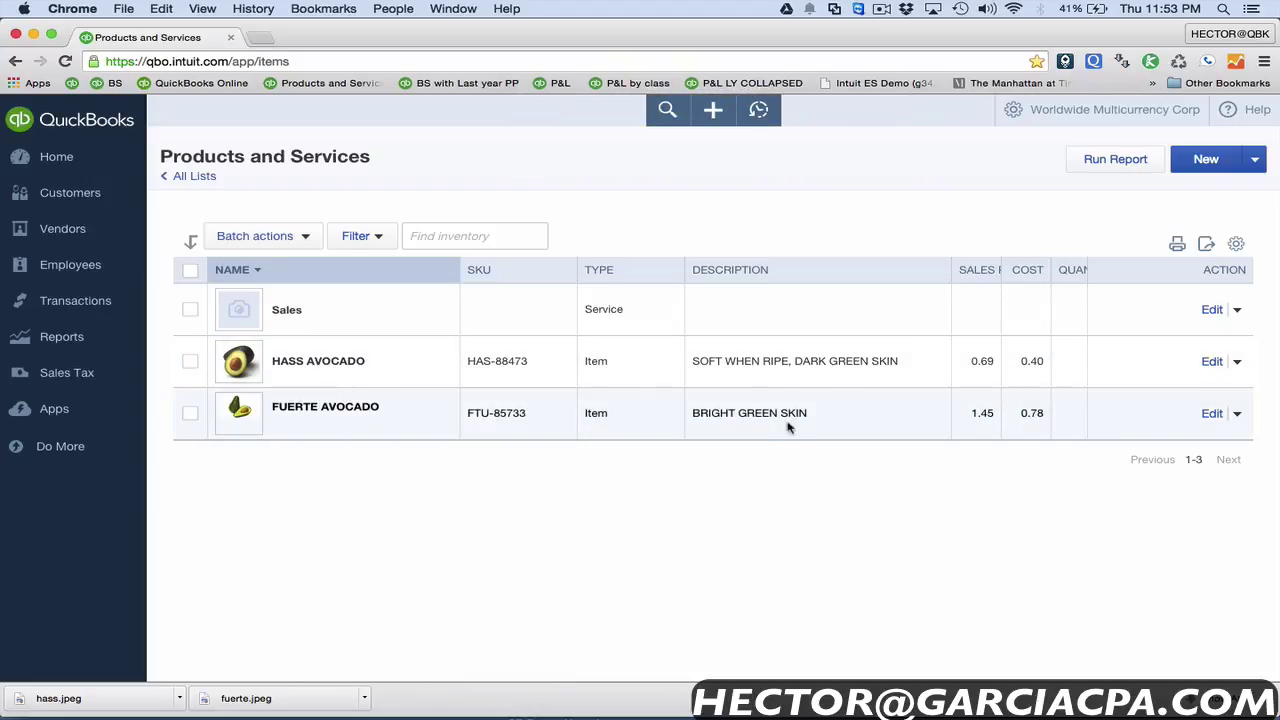
Step: Search the inventory list for "RIPE" and for "BRIGHT", and clear the search
click(485, 233)
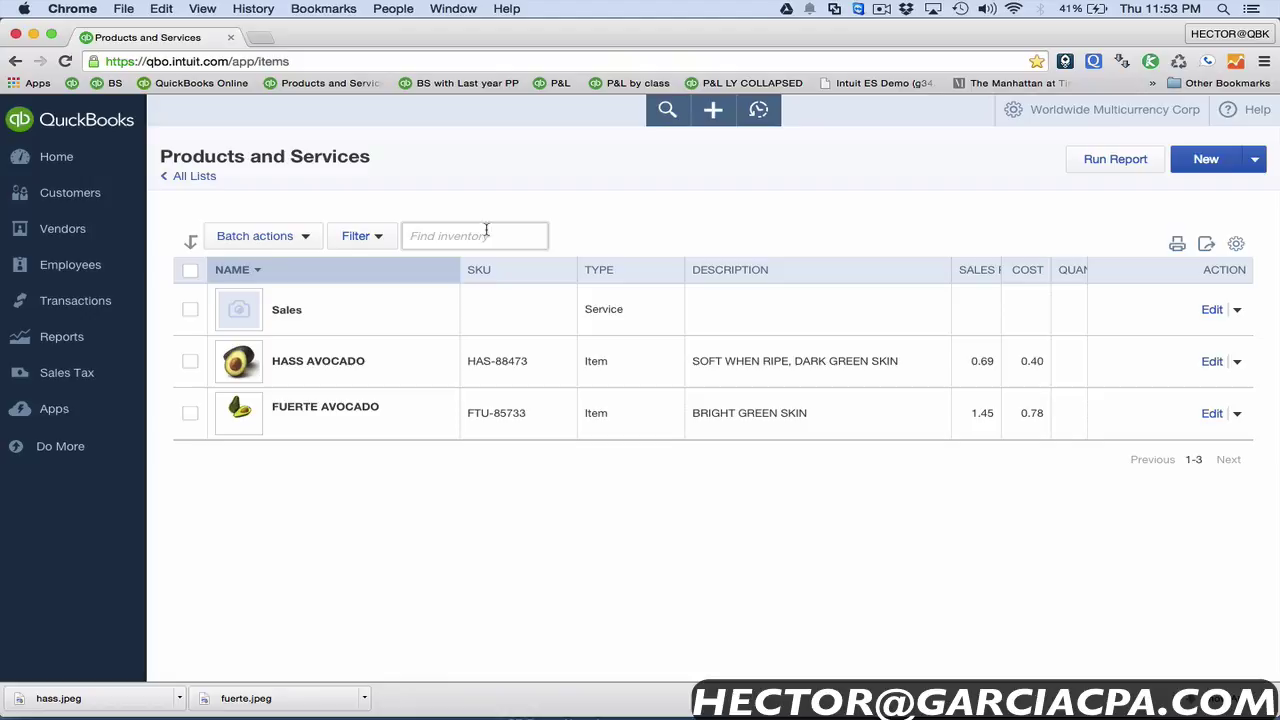
text(RIPE)
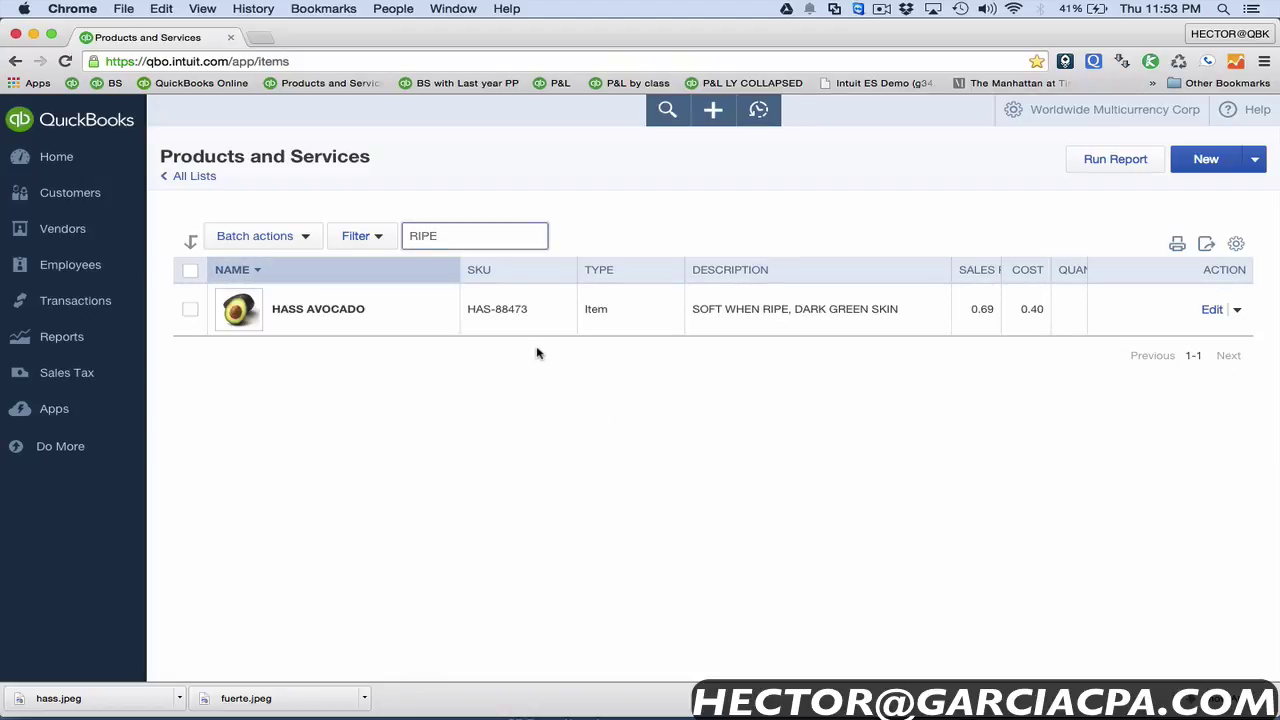
drag(469, 237, 341, 233)
text(BRIGHT)
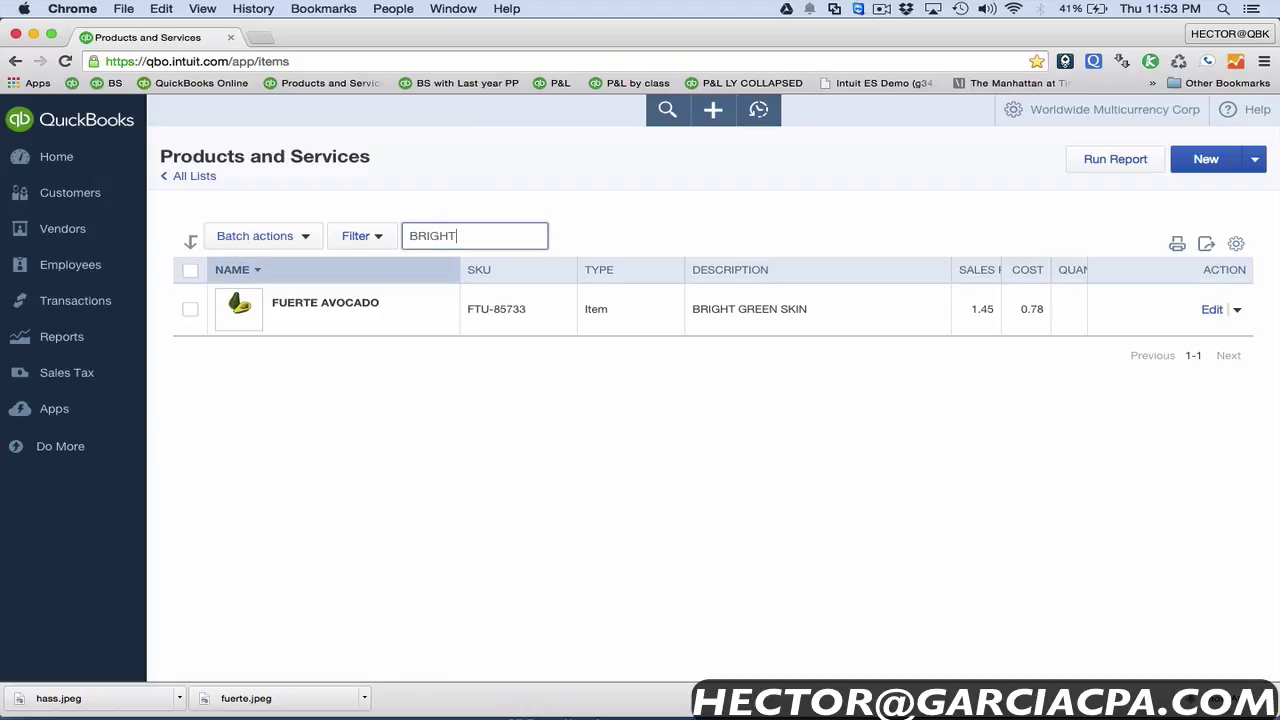
drag(486, 226, 391, 218)
key(BackSpace)
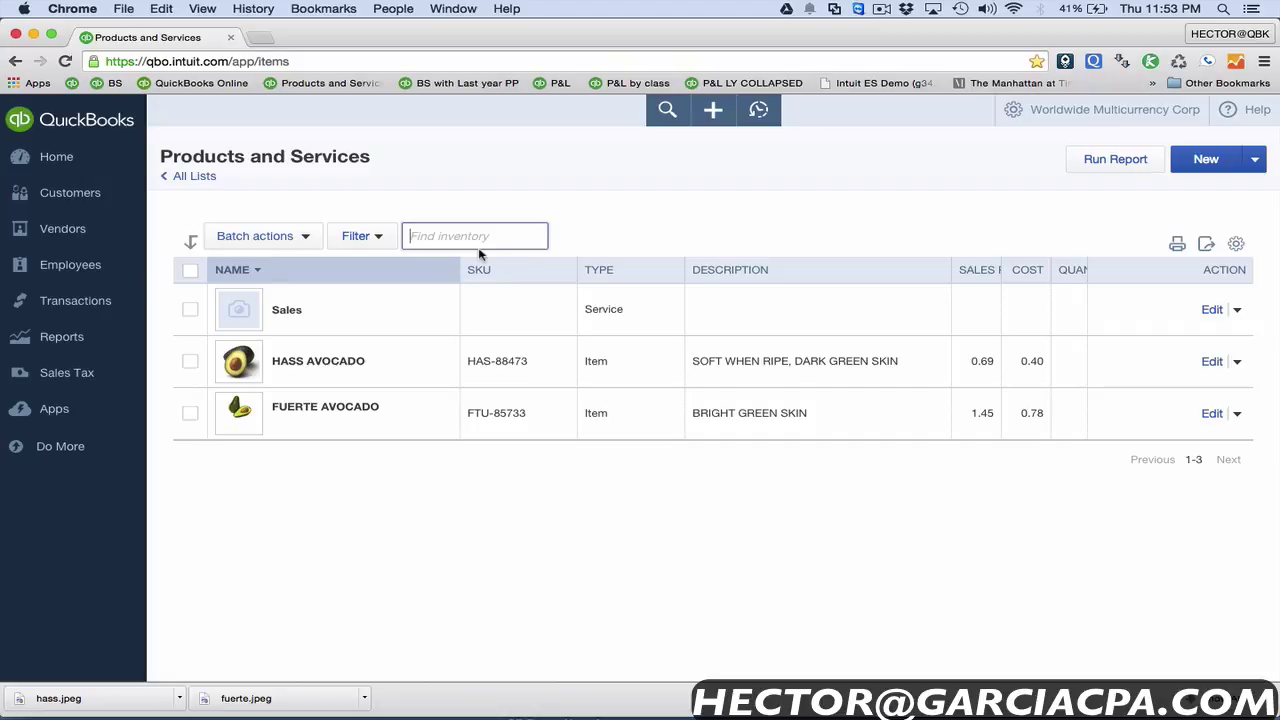
Step: Filter the list to show only active entries of type Service
click(372, 238)
click(391, 356)
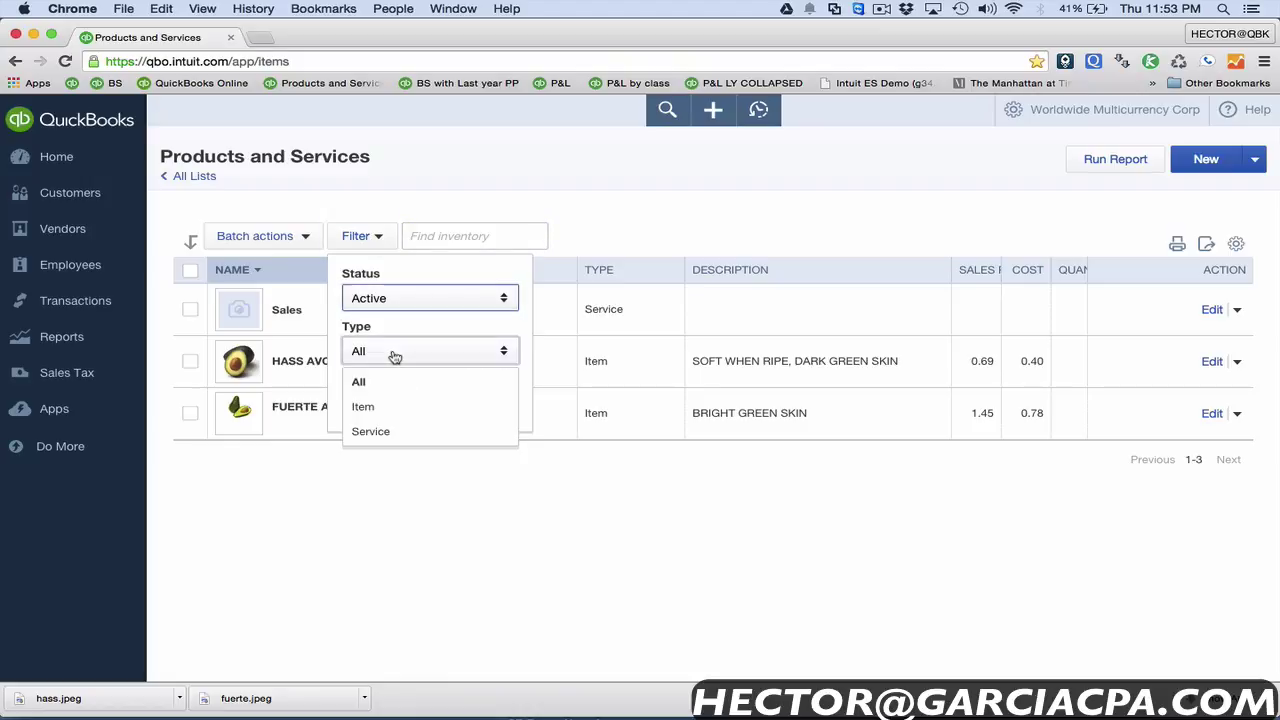
click(375, 433)
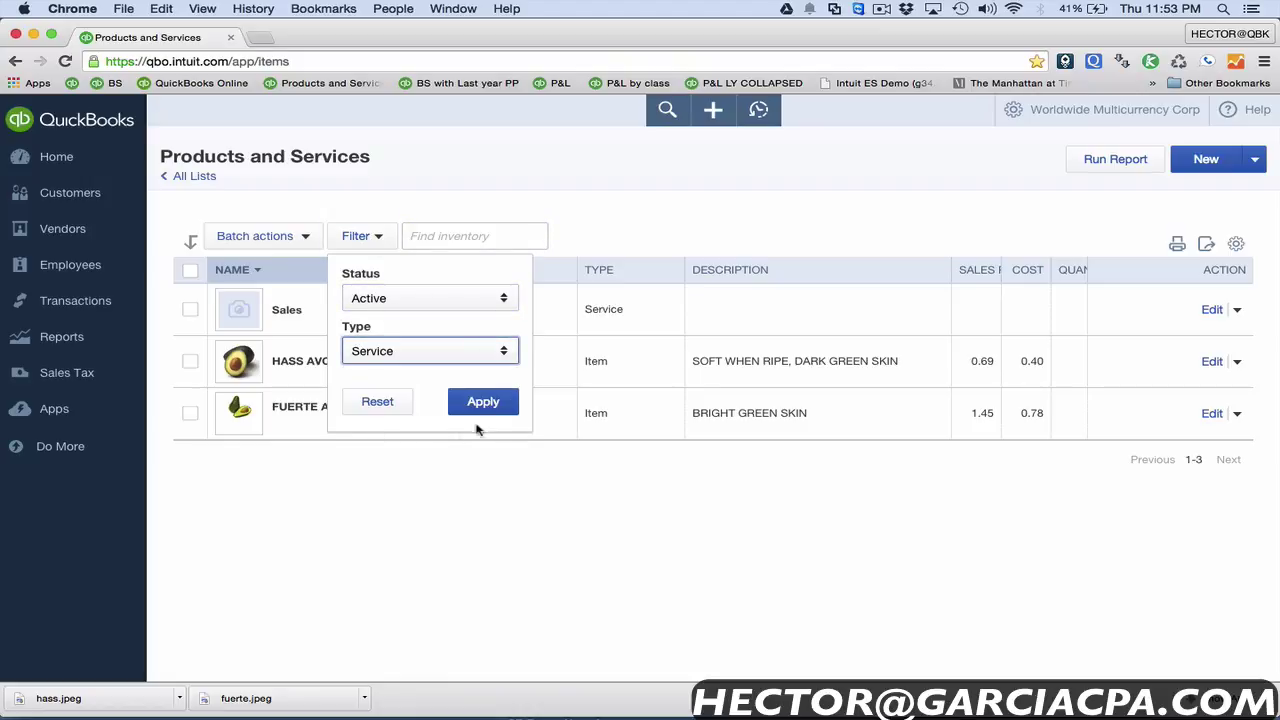
click(487, 405)
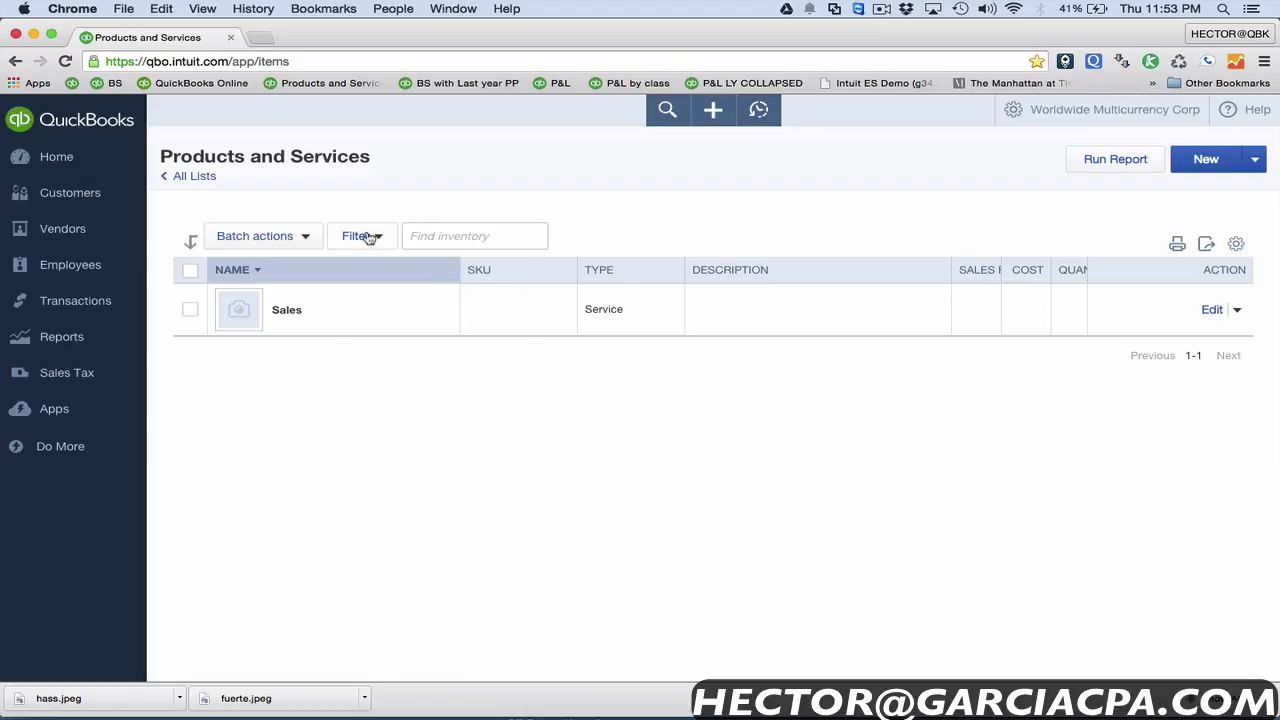
Step: Change the list filter to show only active entries of type Item
click(362, 236)
click(390, 350)
click(381, 407)
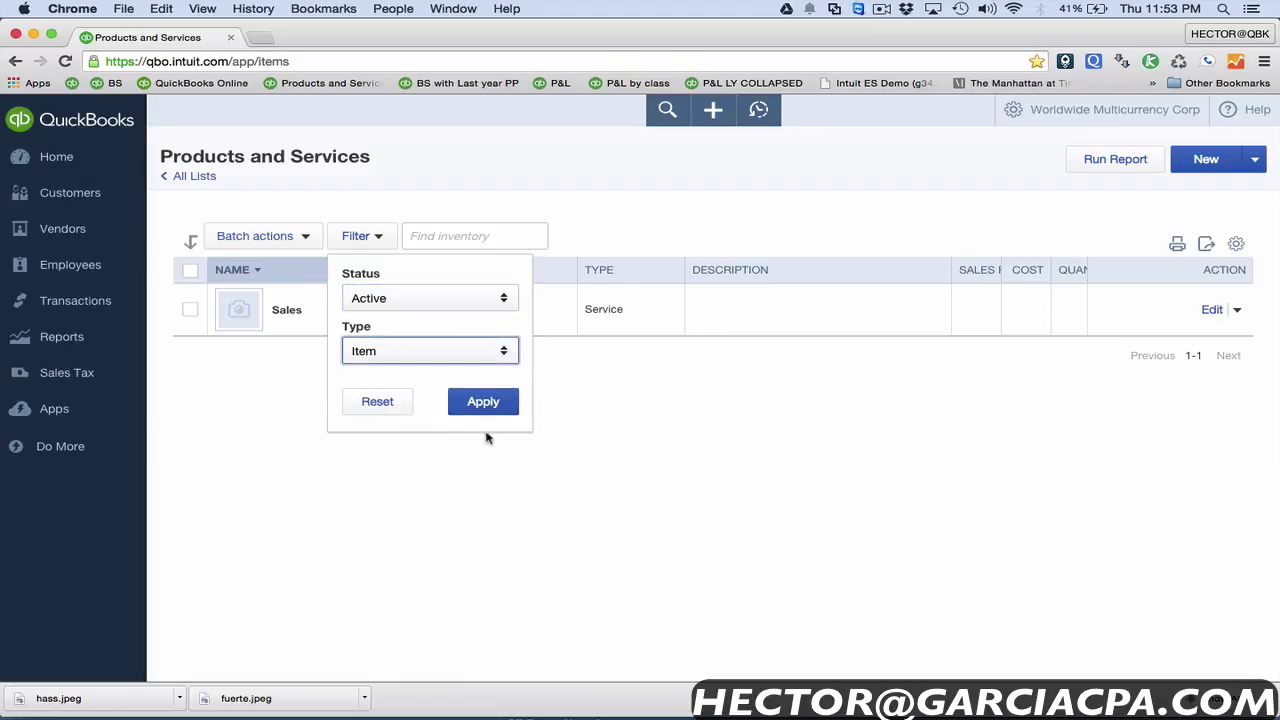
click(486, 403)
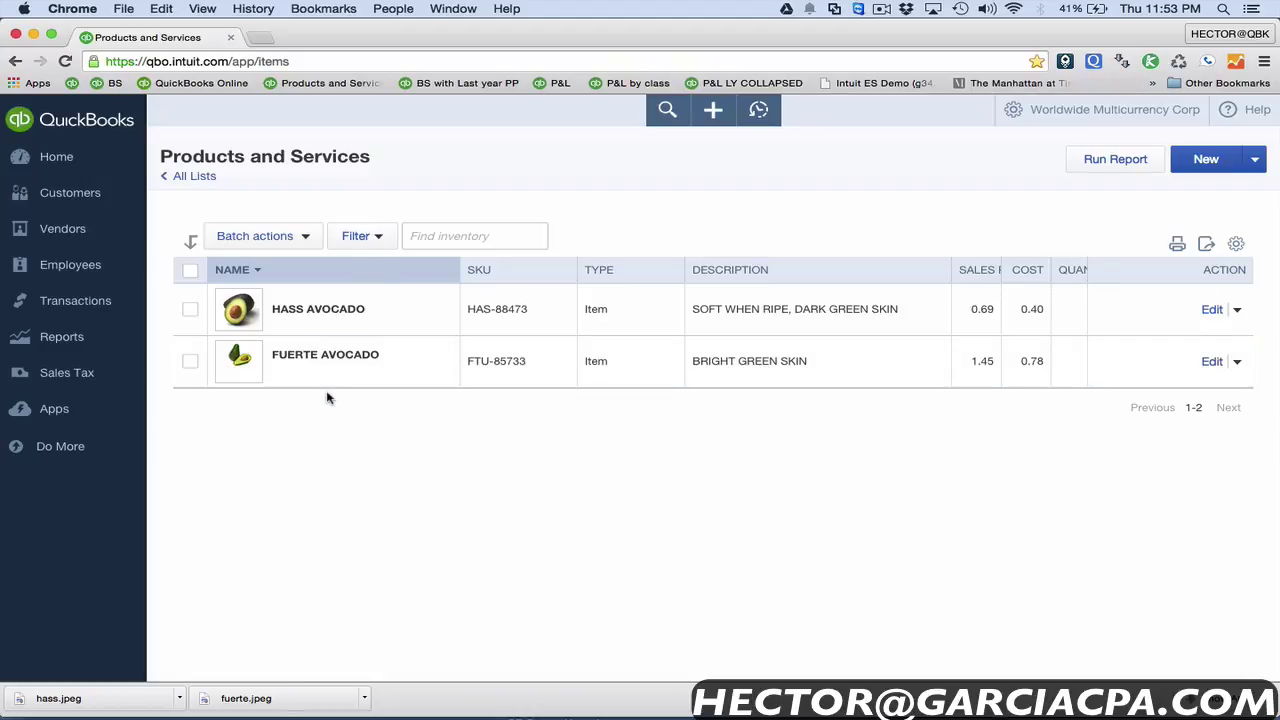
Step: Select all listed items at once and clear the selection again
click(190, 271)
click(190, 271)
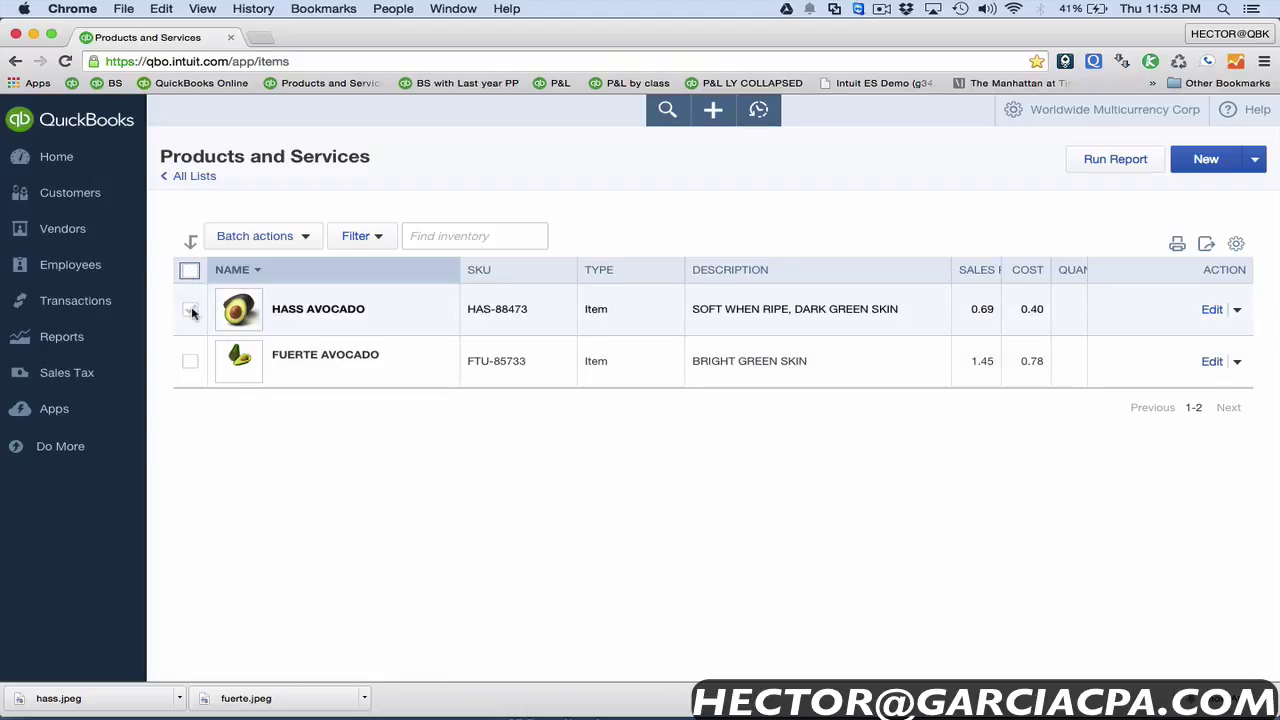
Step: Select the HASS AVOCADO and FUERTE AVOCADO items and view the batch actions available for them
click(190, 309)
click(190, 360)
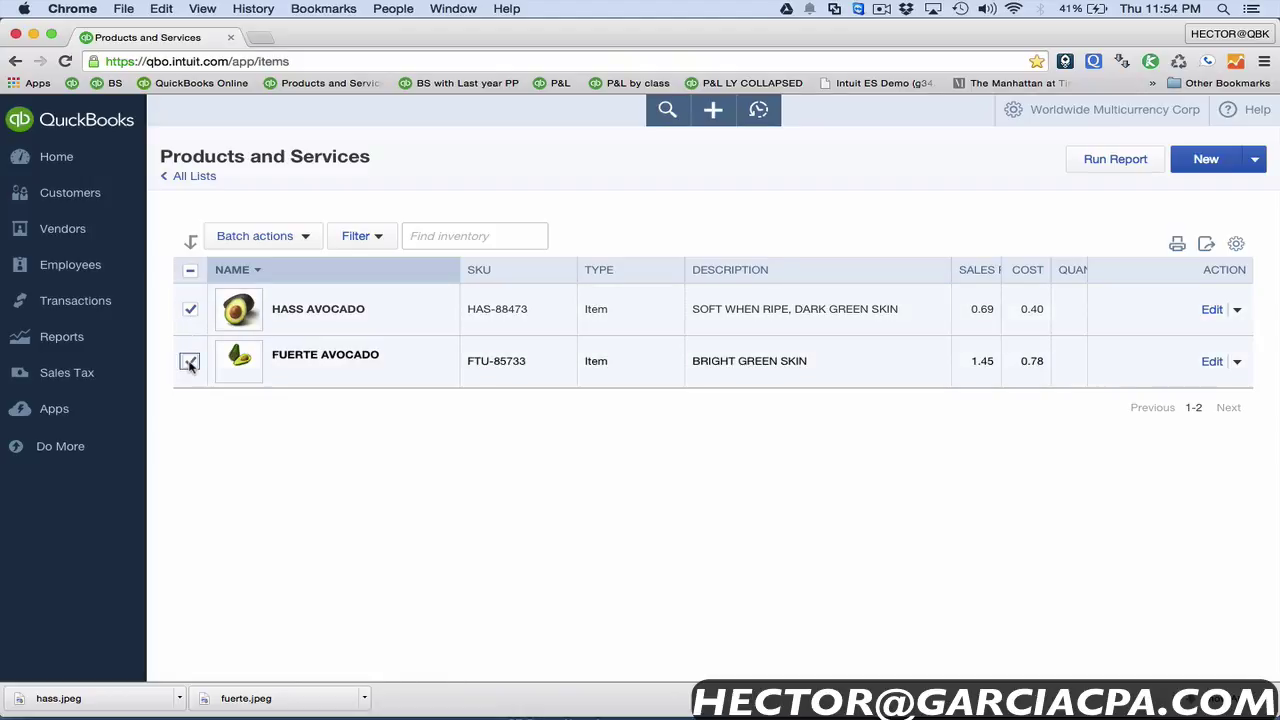
click(272, 242)
click(340, 480)
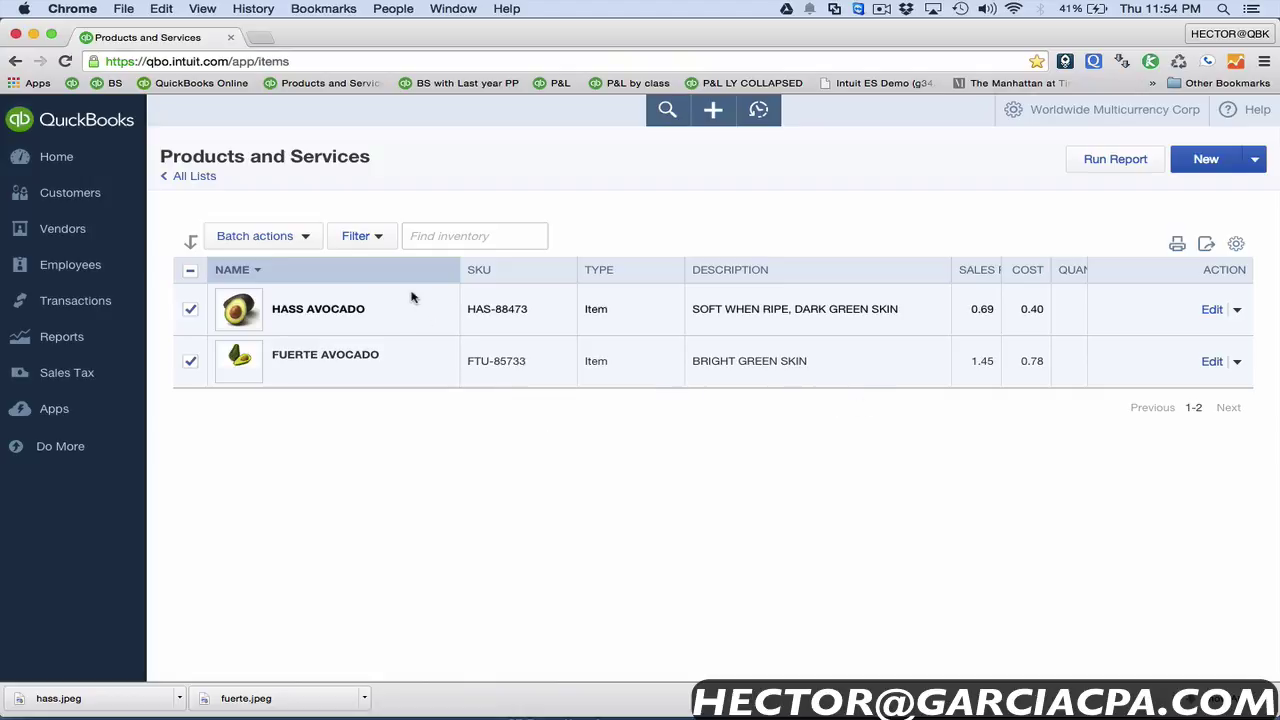
Step: Filter the list to show only inactive entries of type Item
click(388, 236)
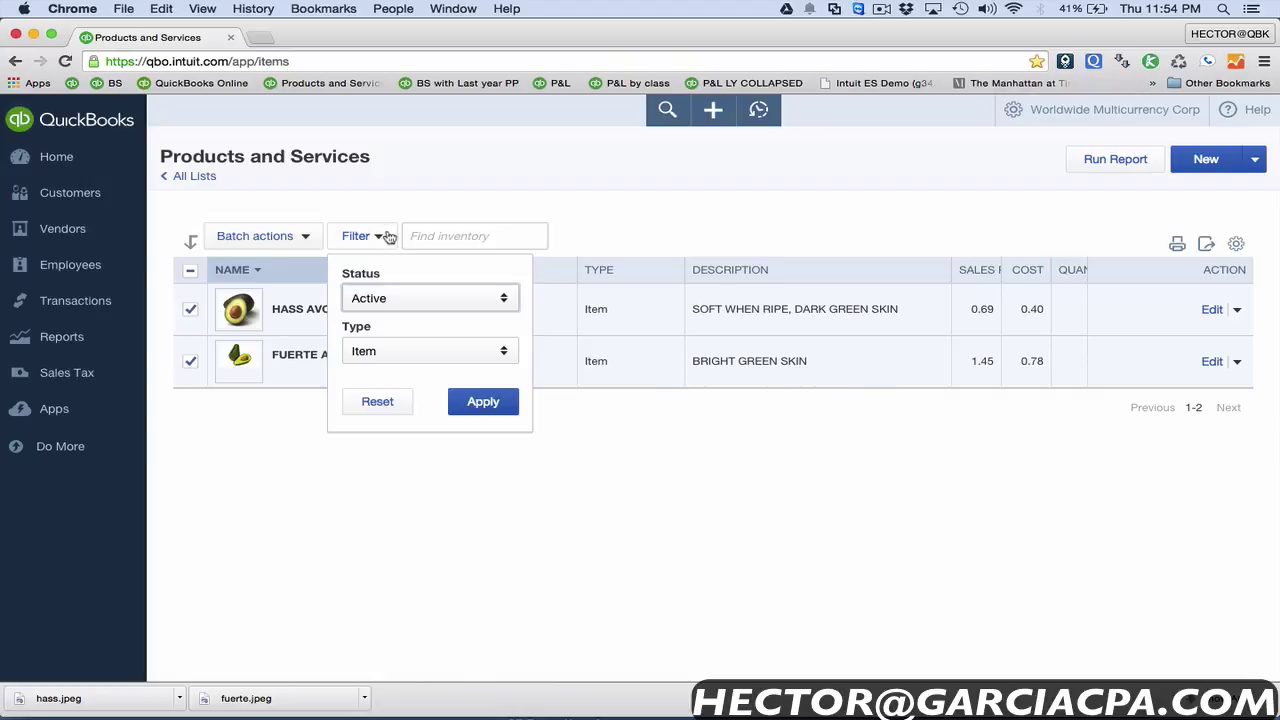
click(394, 298)
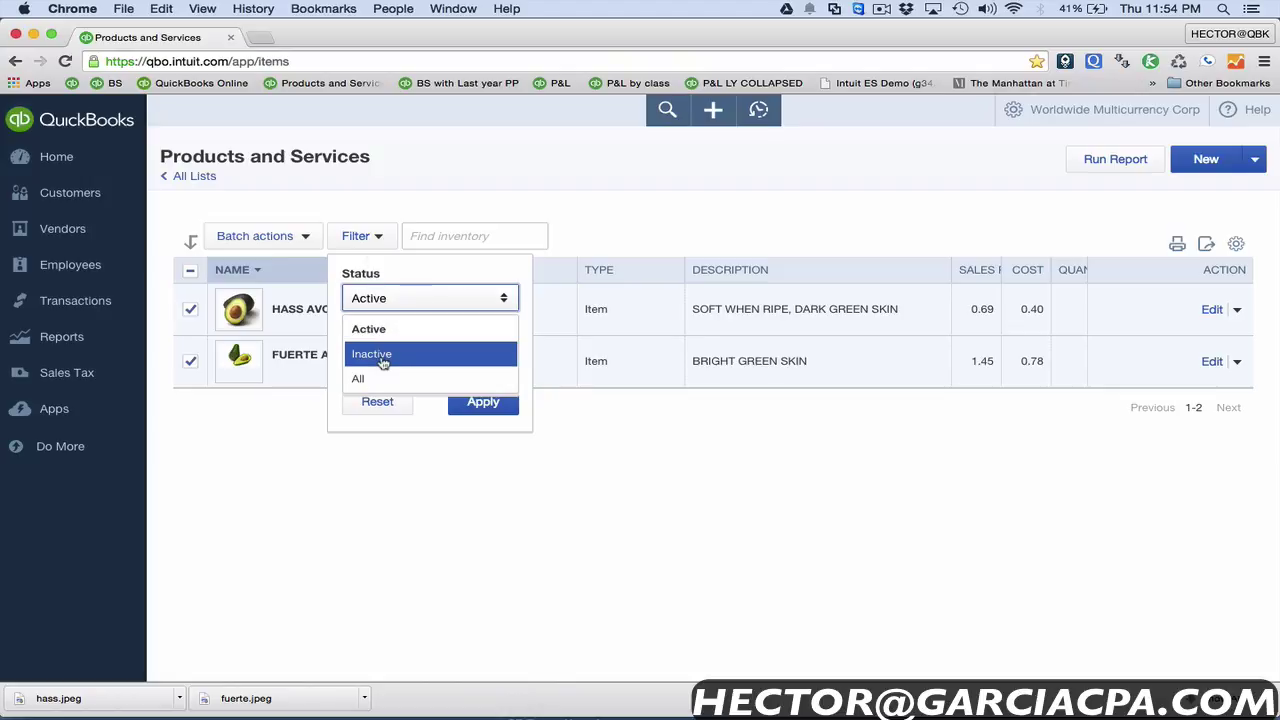
click(385, 353)
click(483, 402)
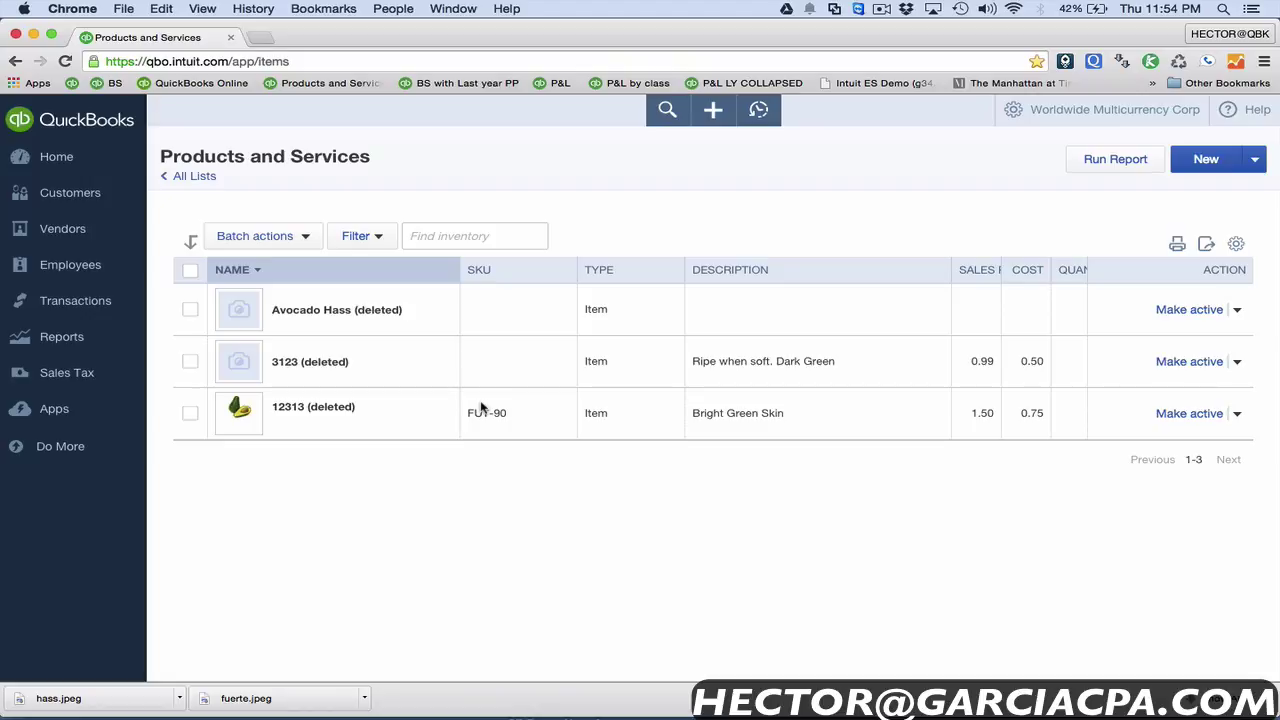
Step: Change the list filter to Active status and All types
click(360, 236)
click(366, 350)
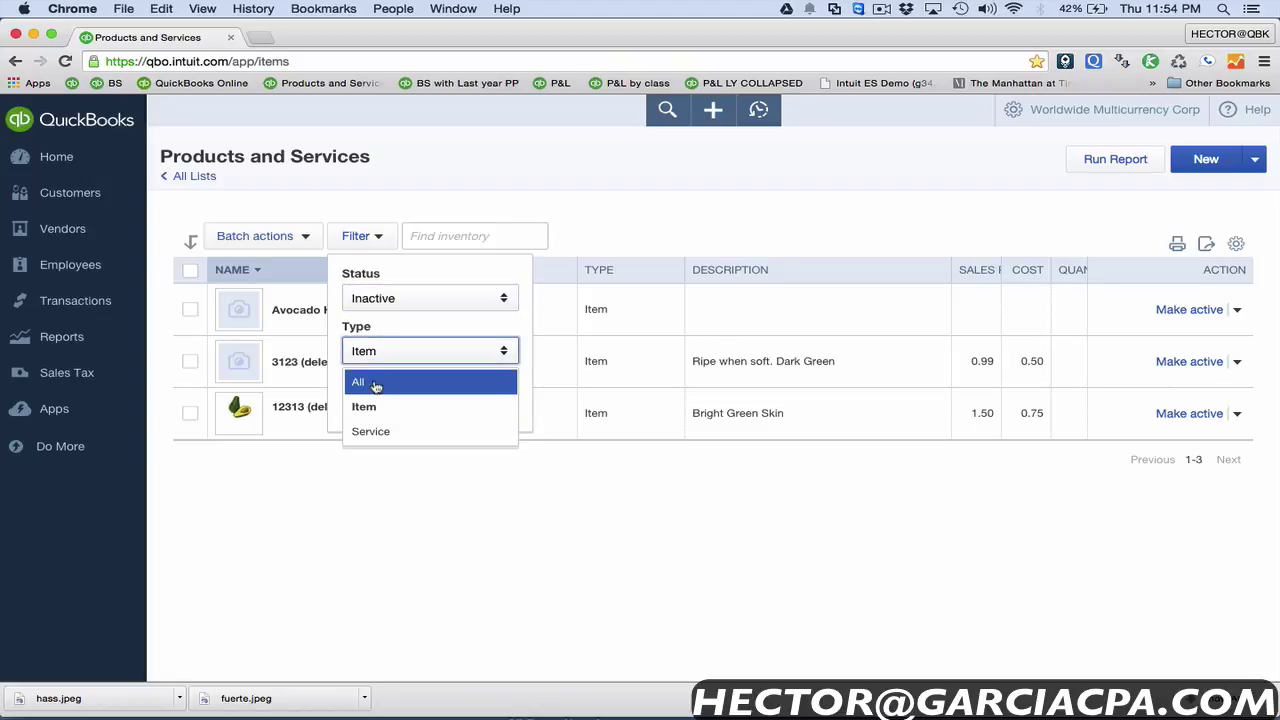
click(376, 386)
click(375, 292)
click(371, 328)
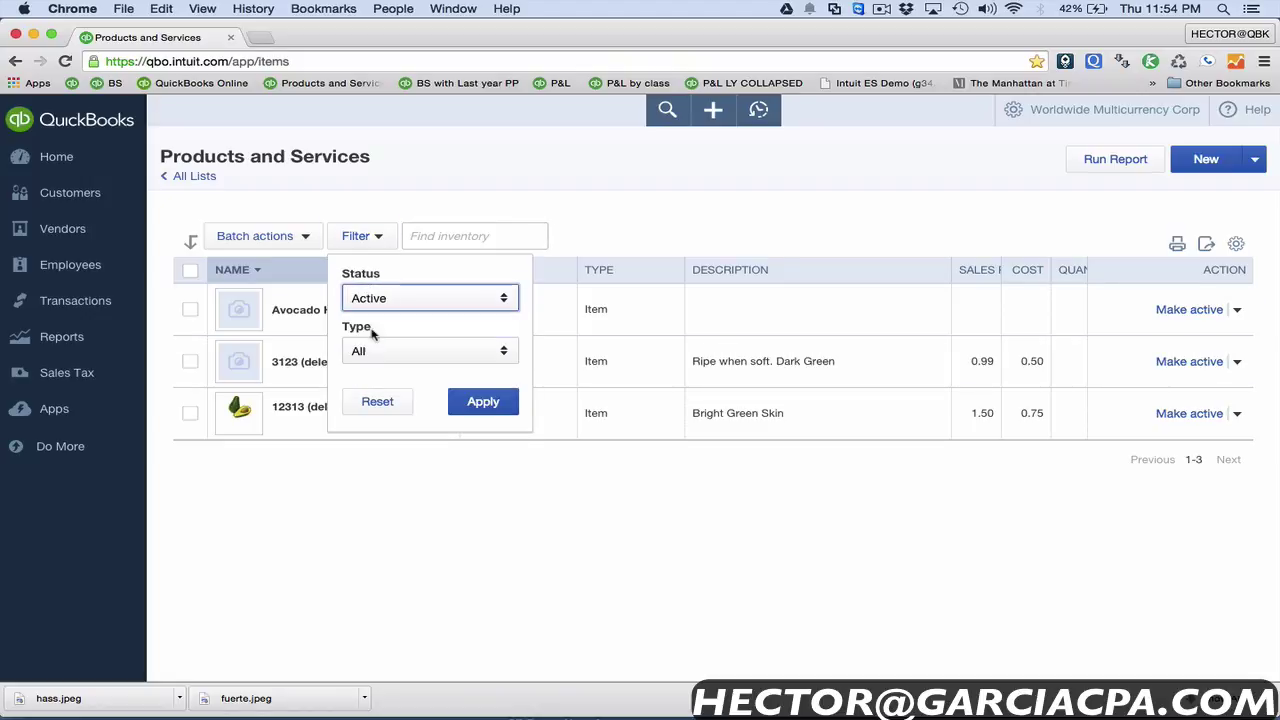
click(477, 403)
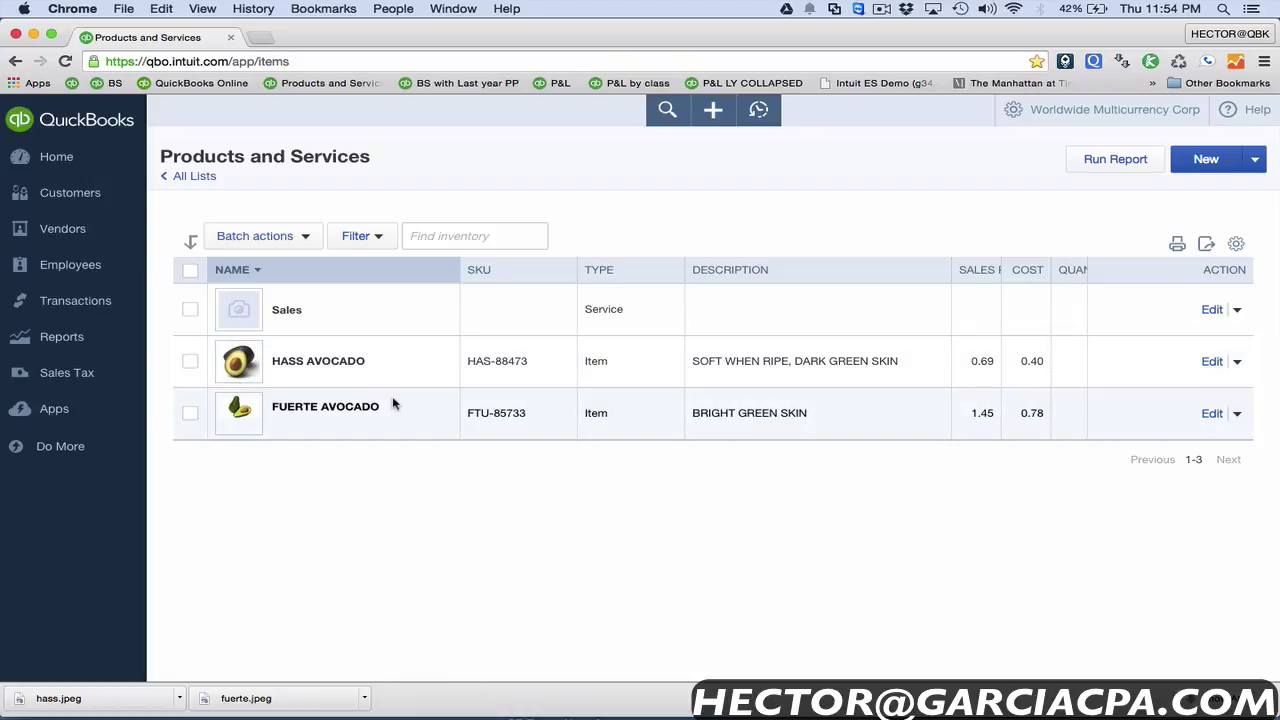
Step: Start a new estimate for the customer Publix Supermarkets
click(724, 123)
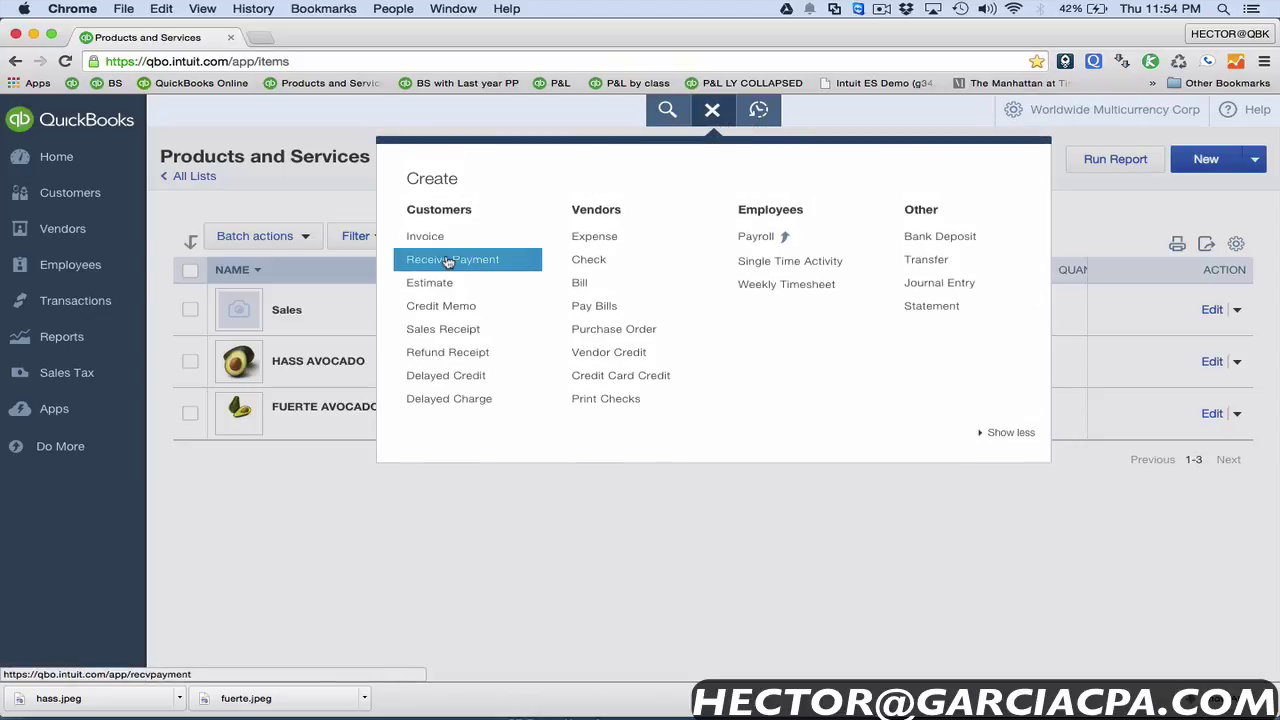
click(440, 283)
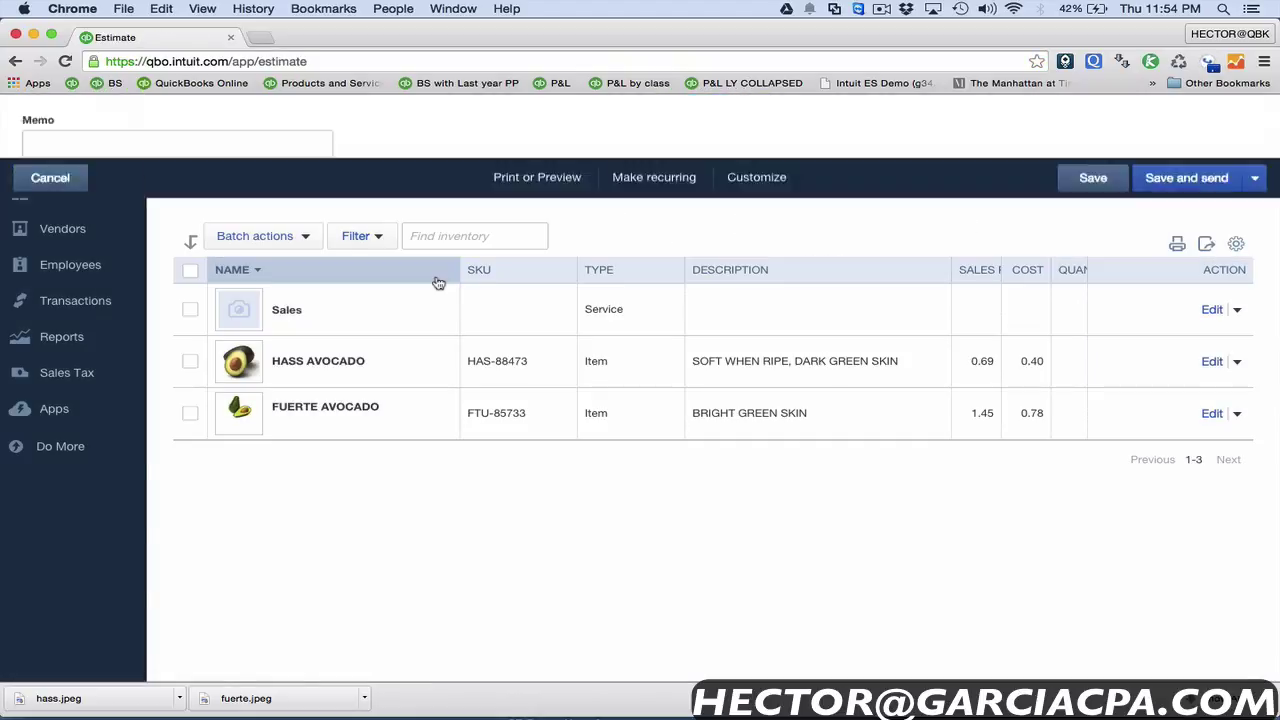
click(227, 160)
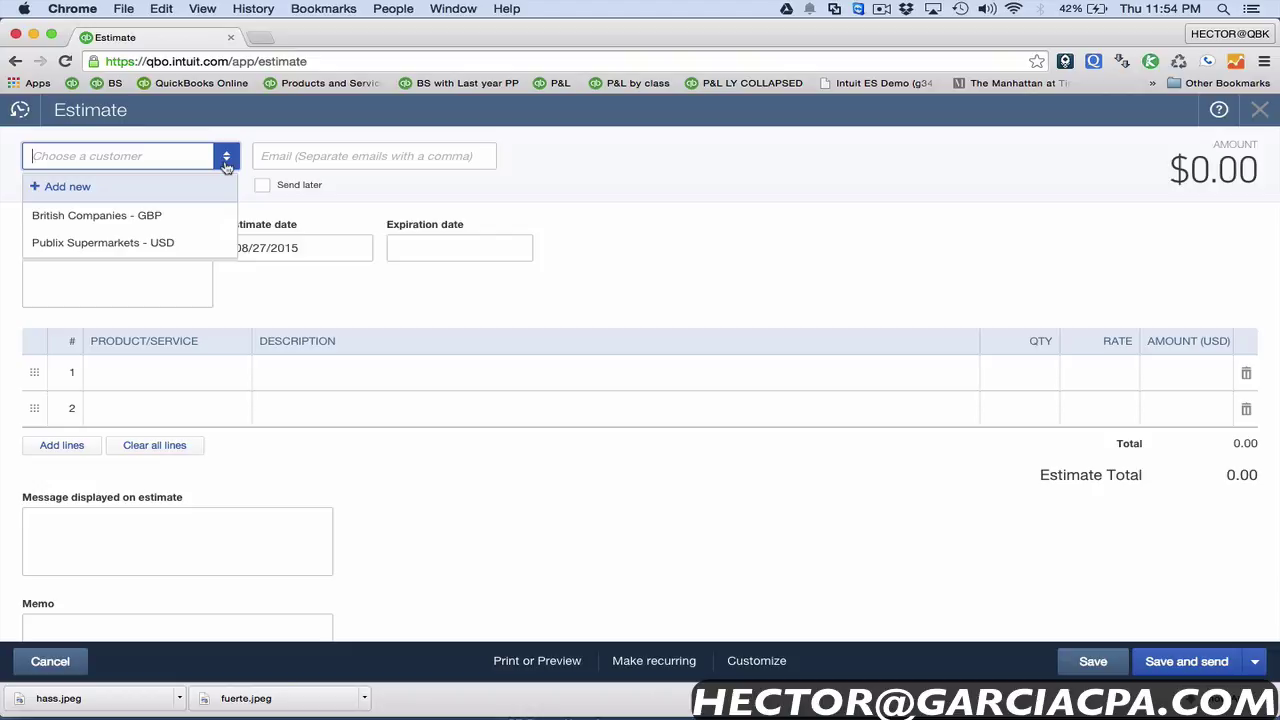
click(163, 242)
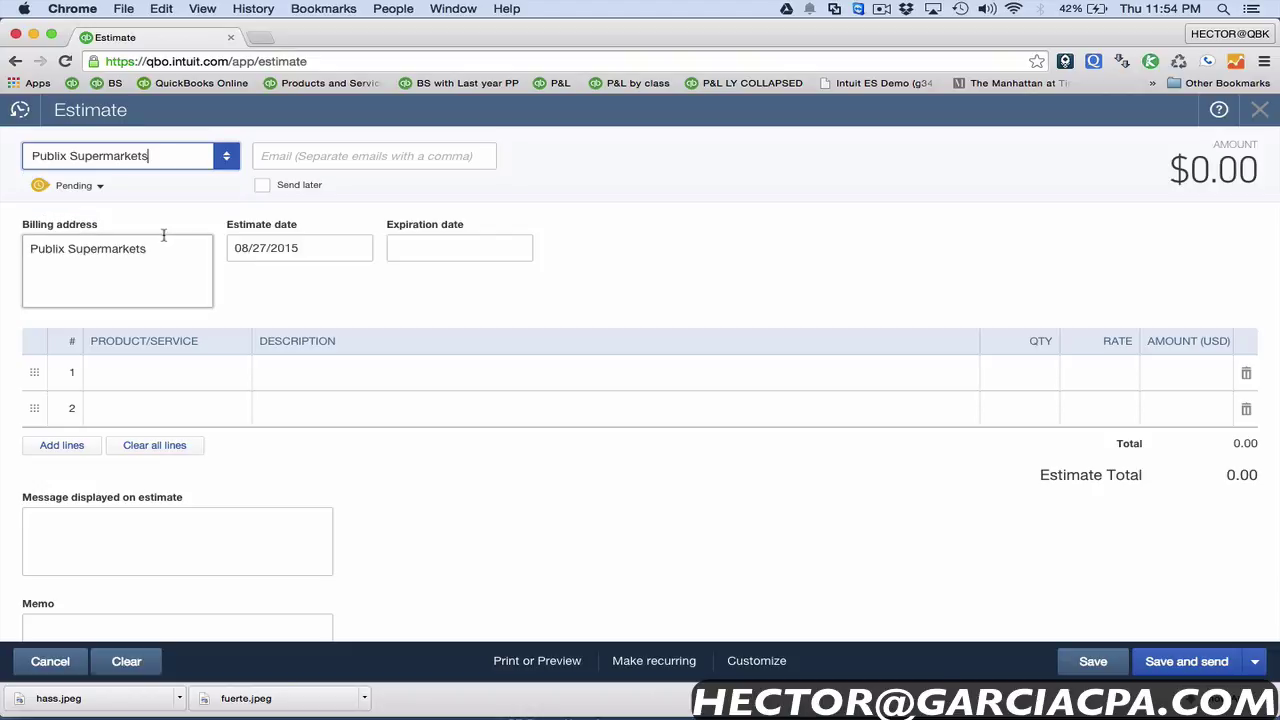
Step: Try to look up products by SKU prefix on the estimate's first line, entering "HAS-" and "FT", and clear the entry
click(178, 376)
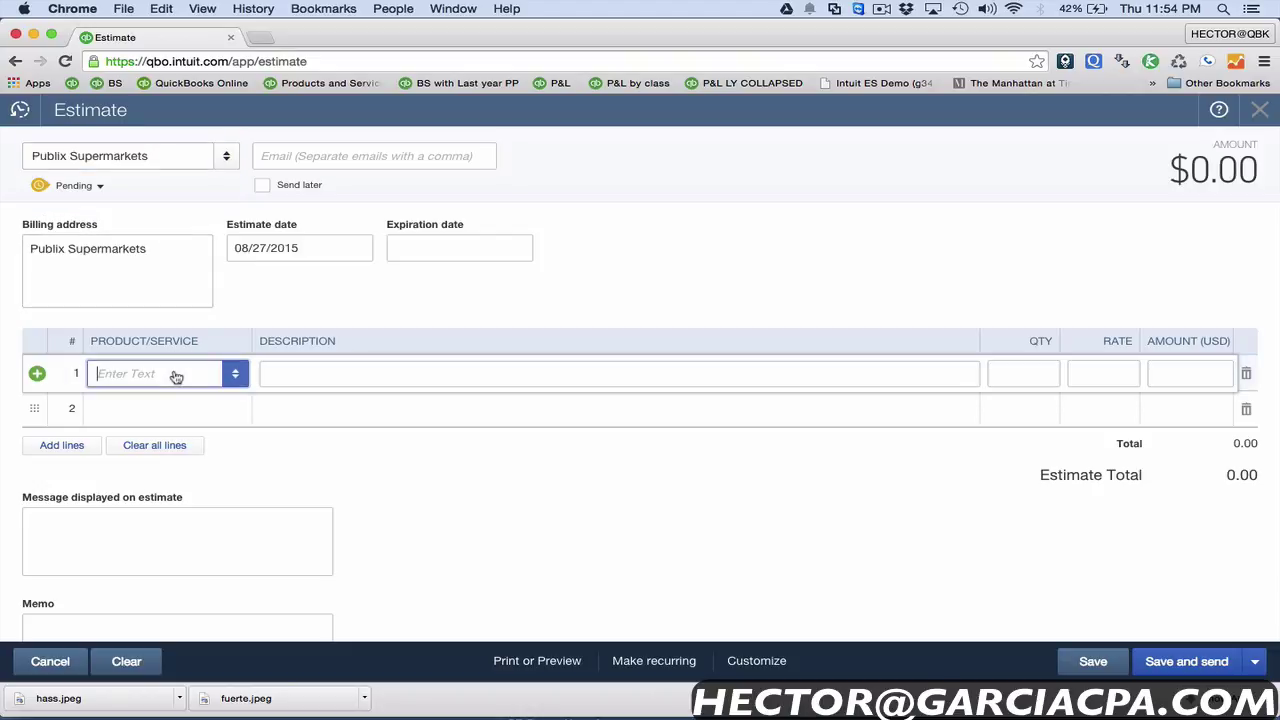
click(235, 376)
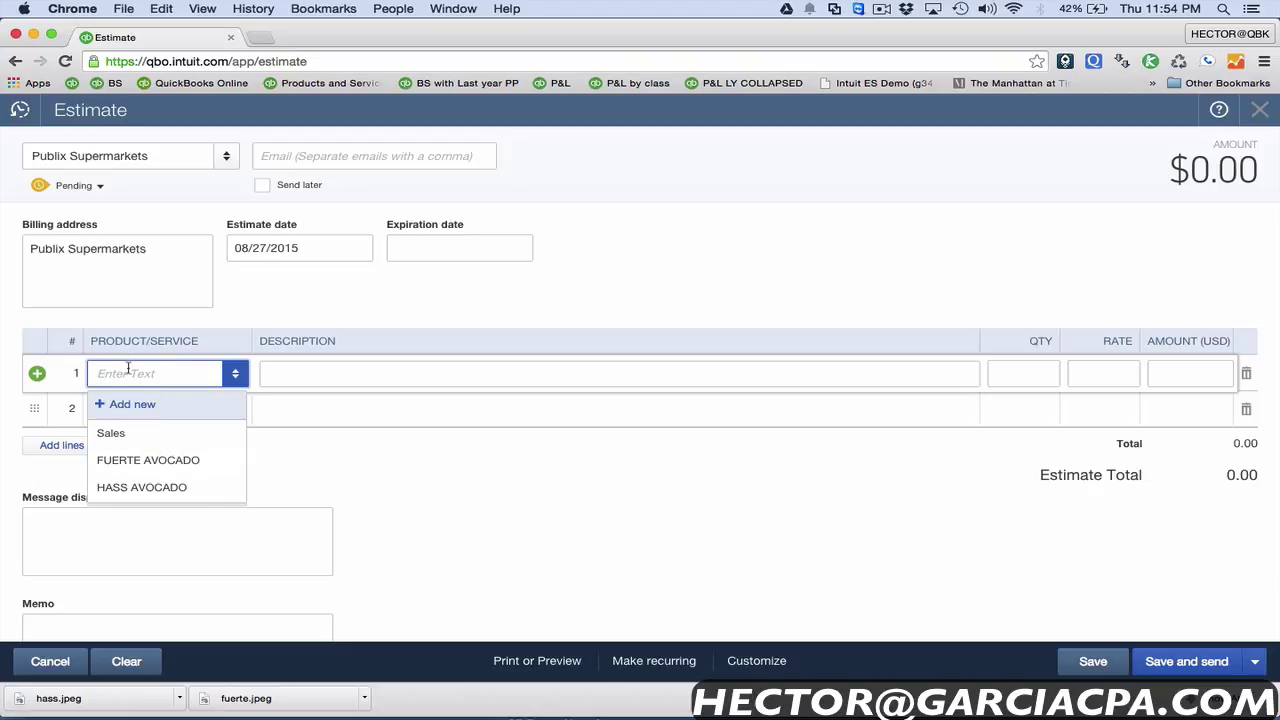
text(HAS)
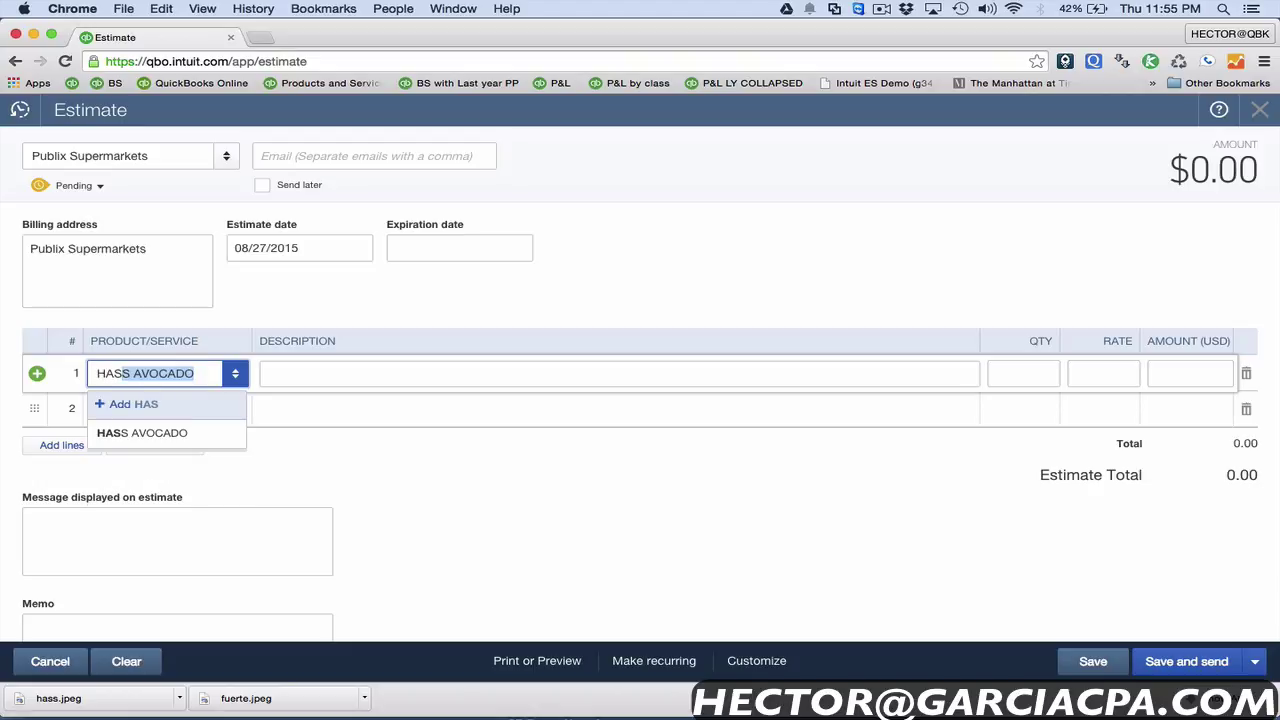
text(-)
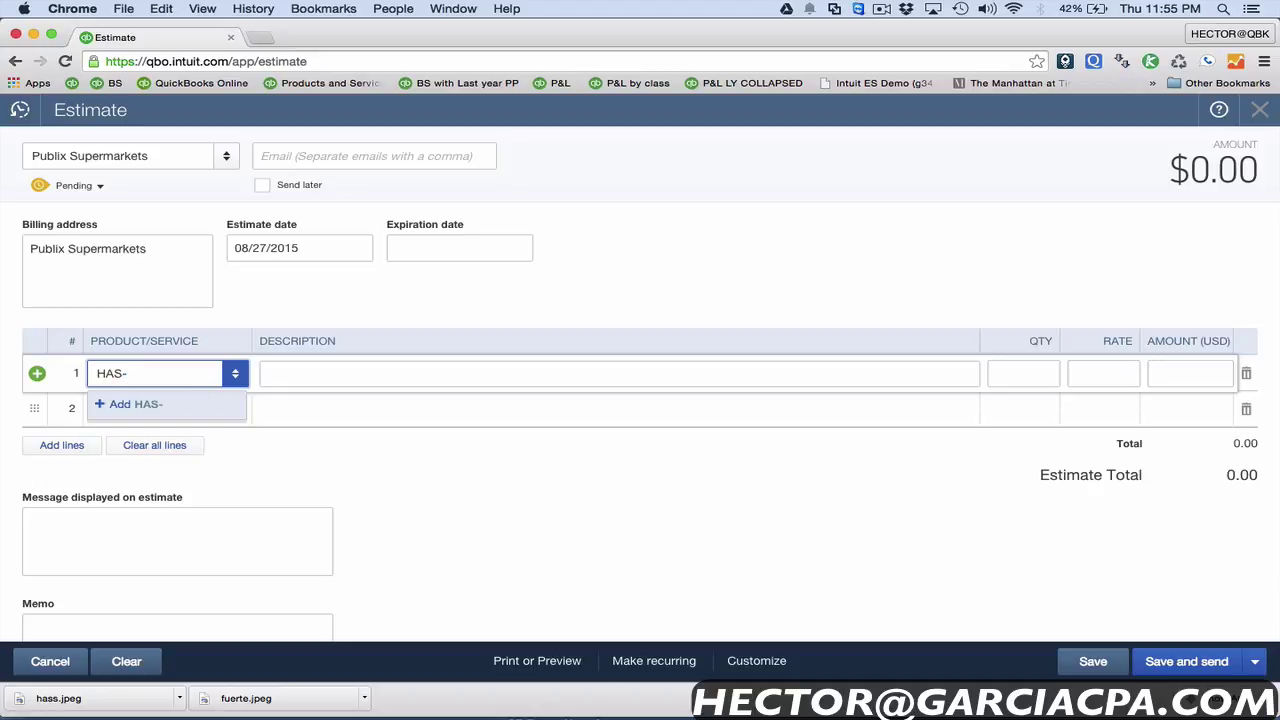
key(BackSpace)
key(BackSpace)
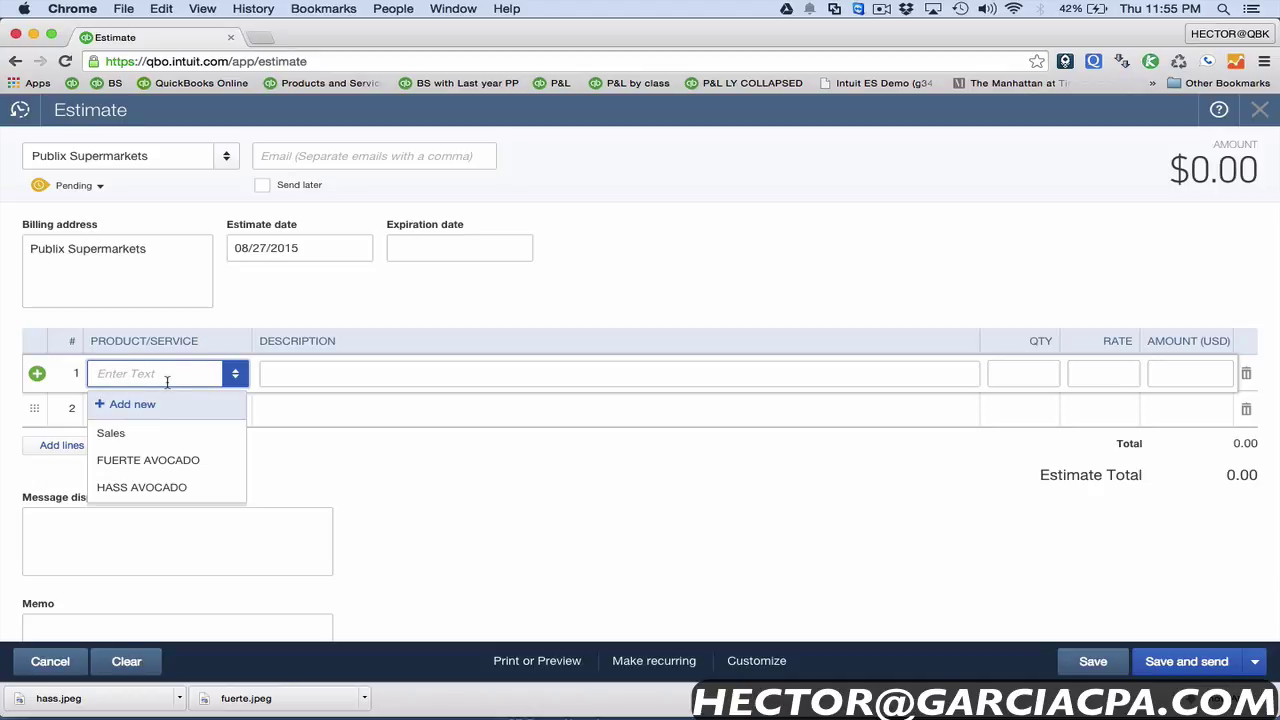
text(FT)
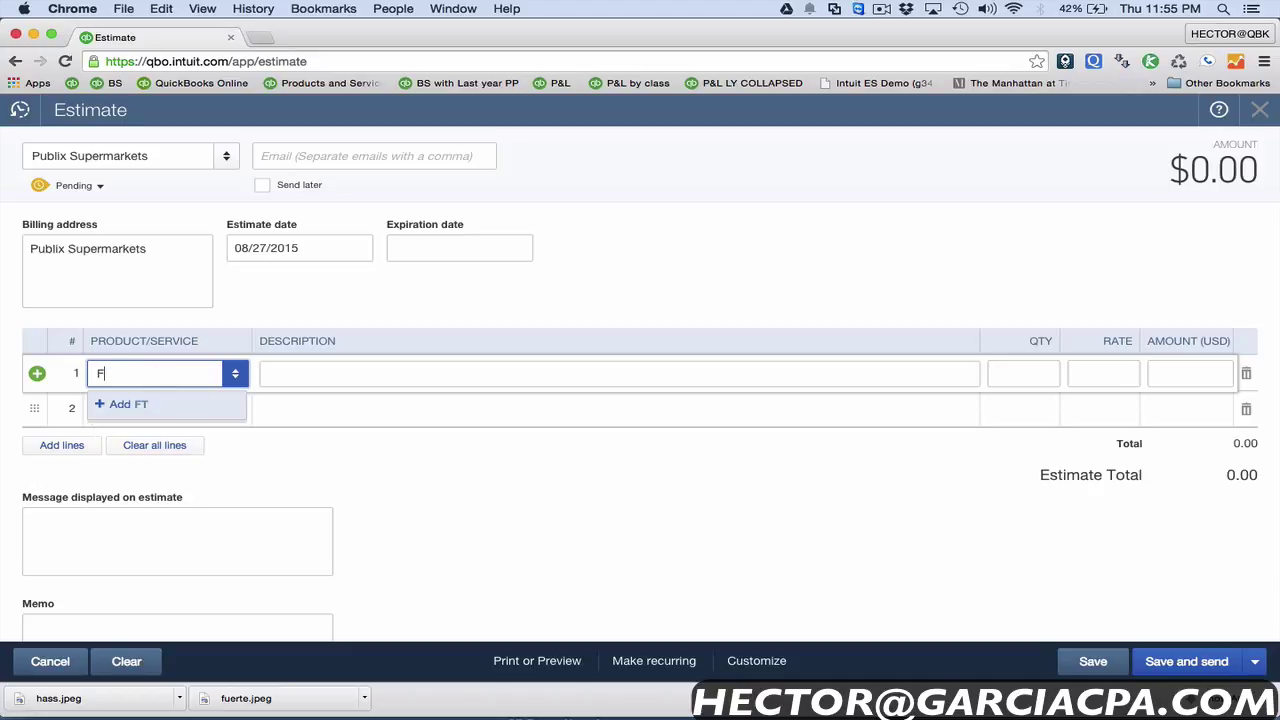
key(BackSpace)
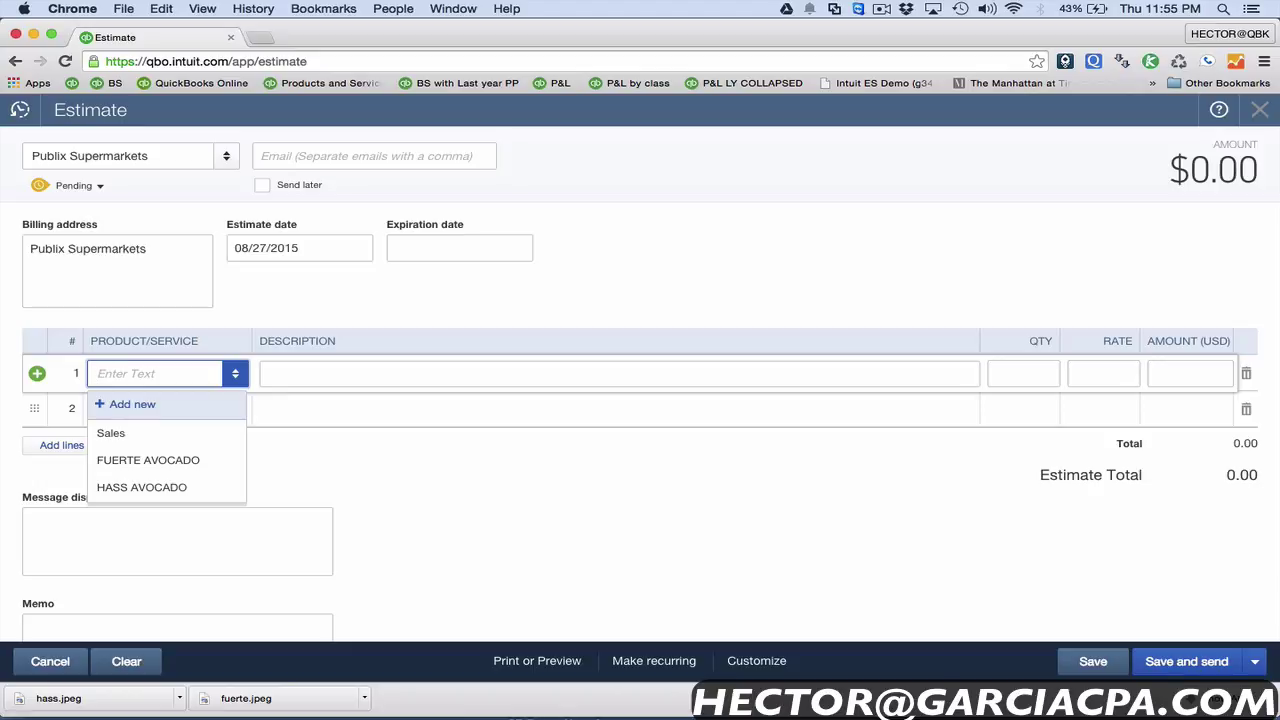
Step: Close the Publix Supermarkets estimate without saving it and return to the Products and Services list
click(403, 440)
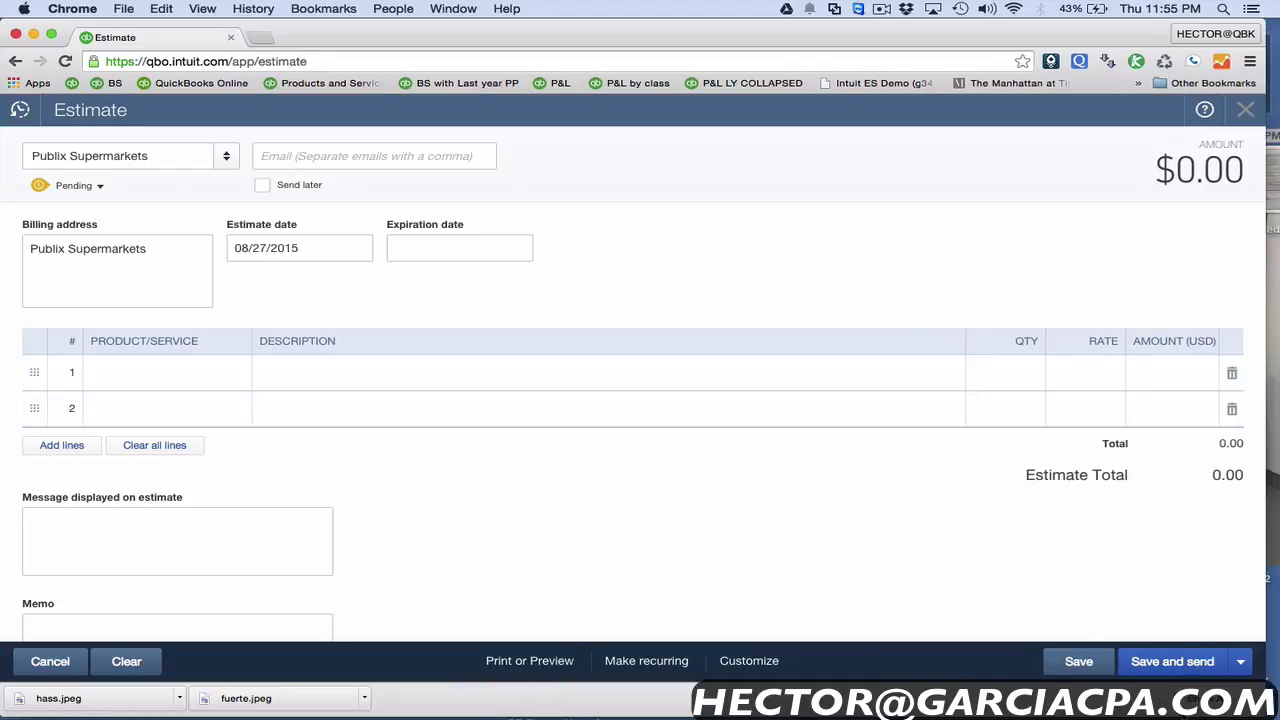
mouse_move(1279, 400)
mouse_down()
mouse_move(766, 400)
mouse_move(1279, 400)
mouse_up()
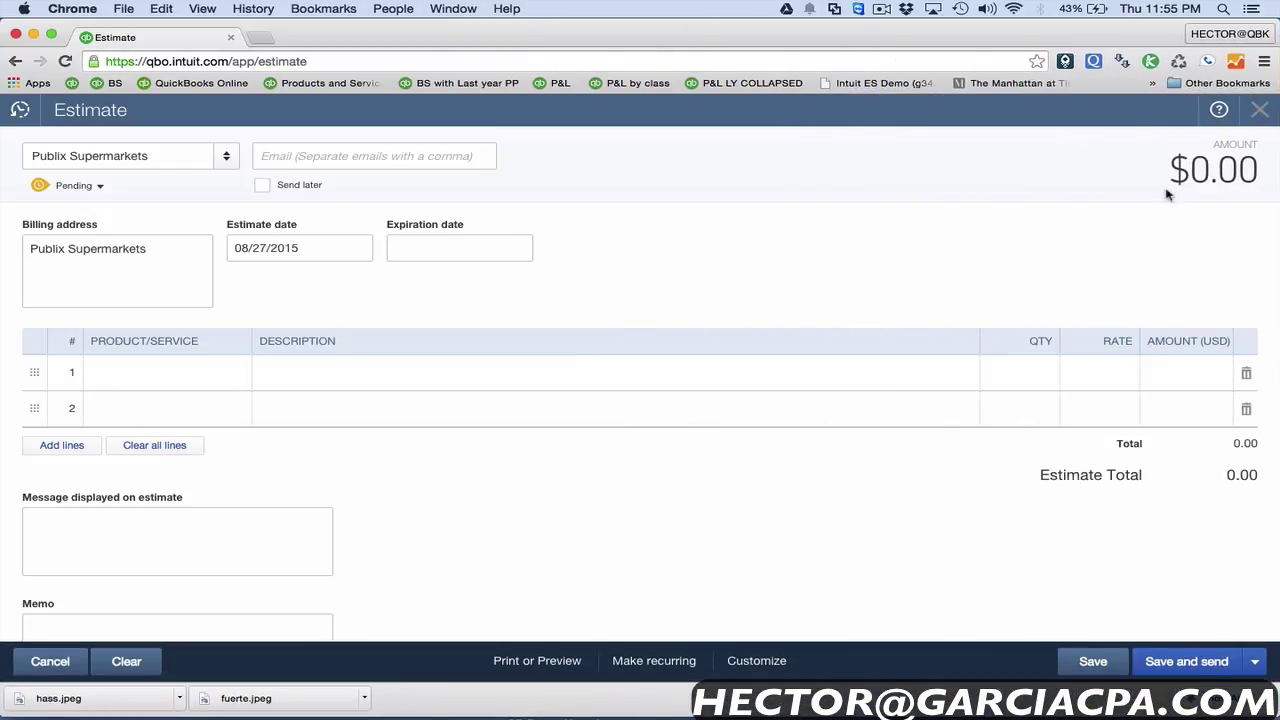
click(1259, 110)
click(759, 413)
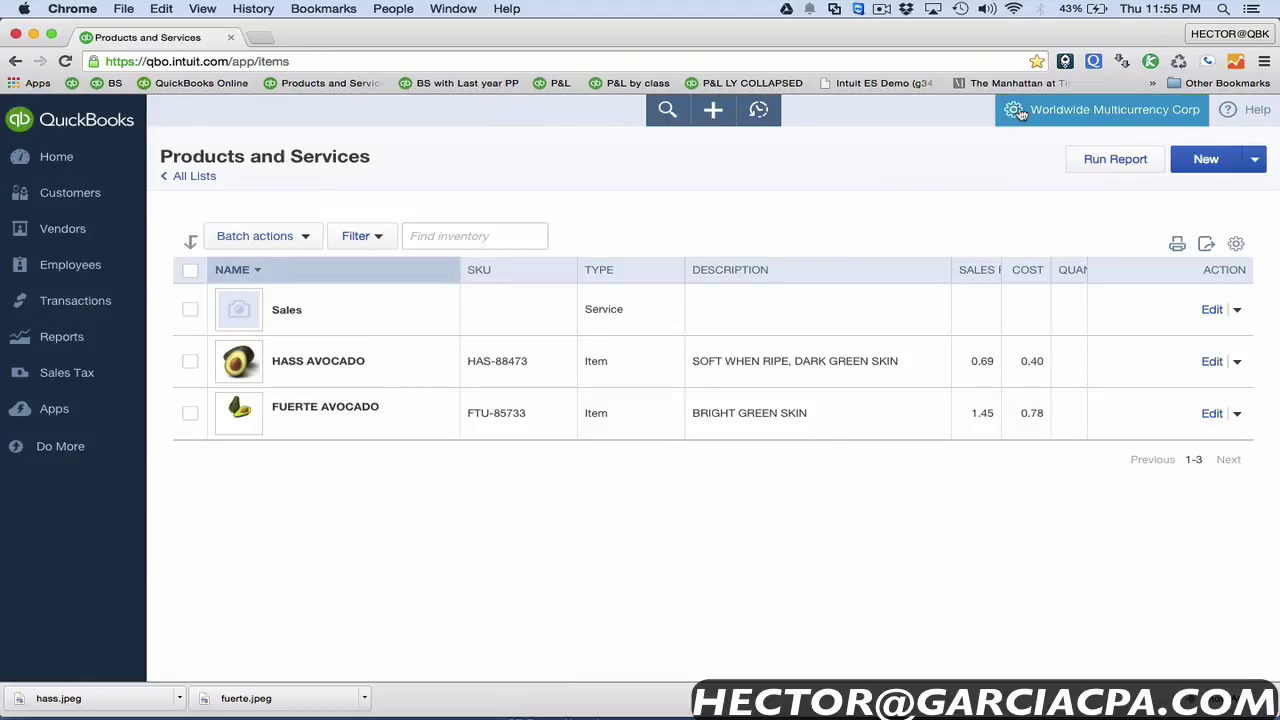
Step: Open the Products and Services list in a second browser window and arrange both windows side by side
click(1019, 113)
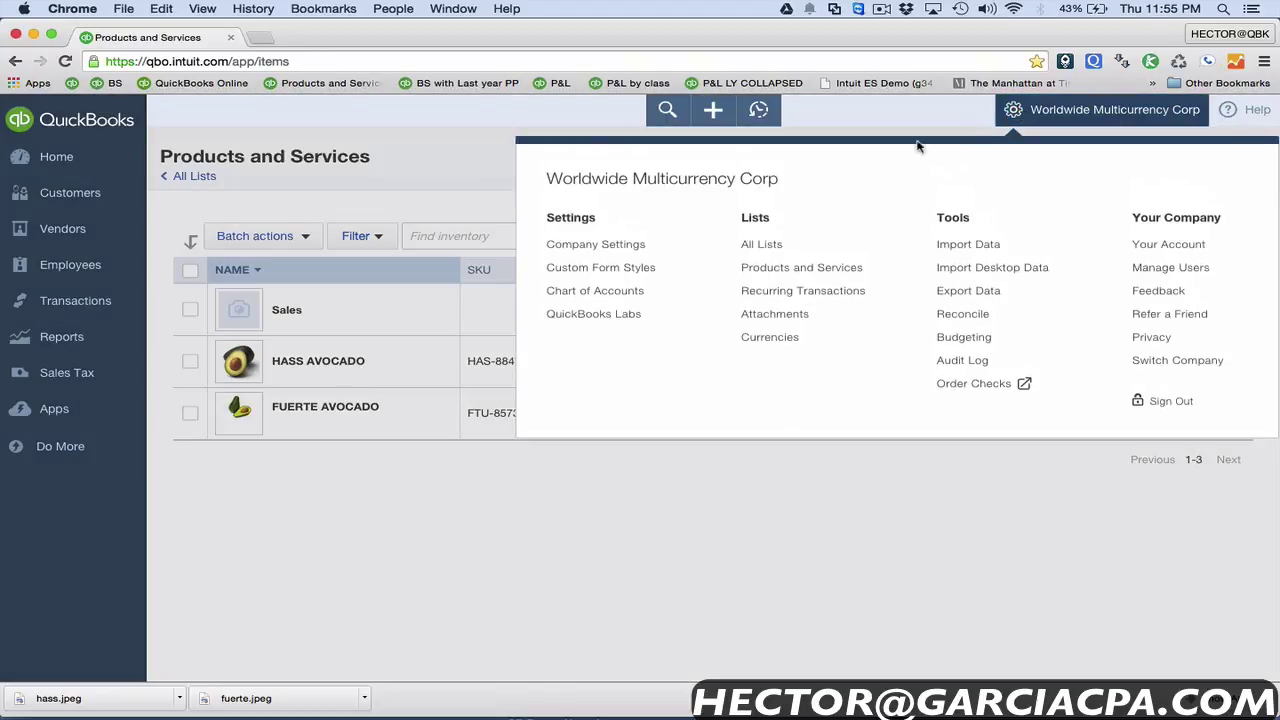
right_click(795, 272)
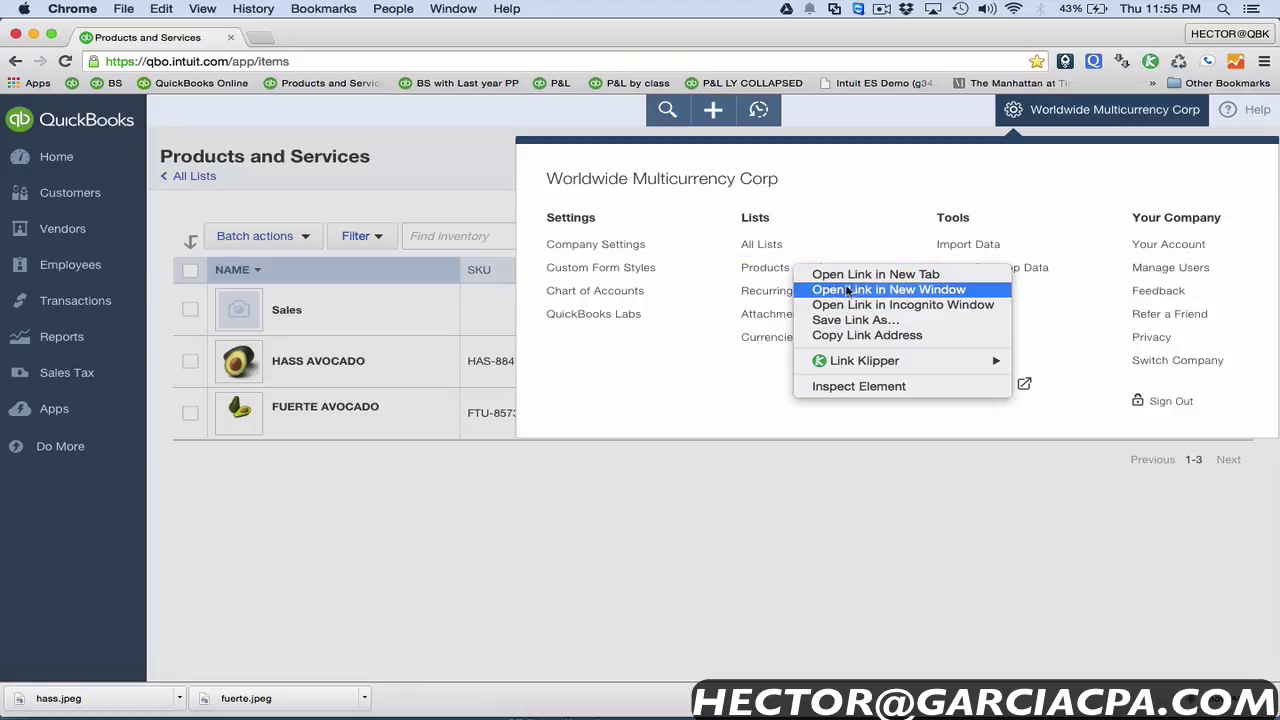
click(848, 291)
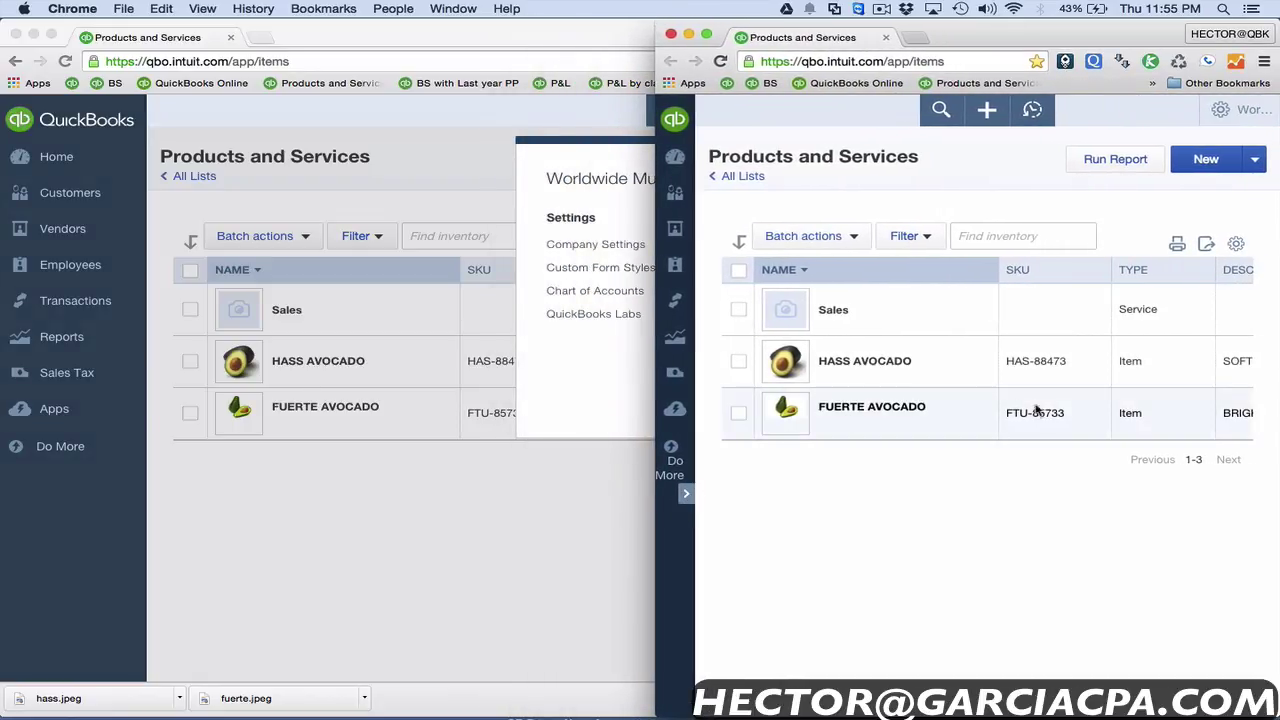
click(519, 535)
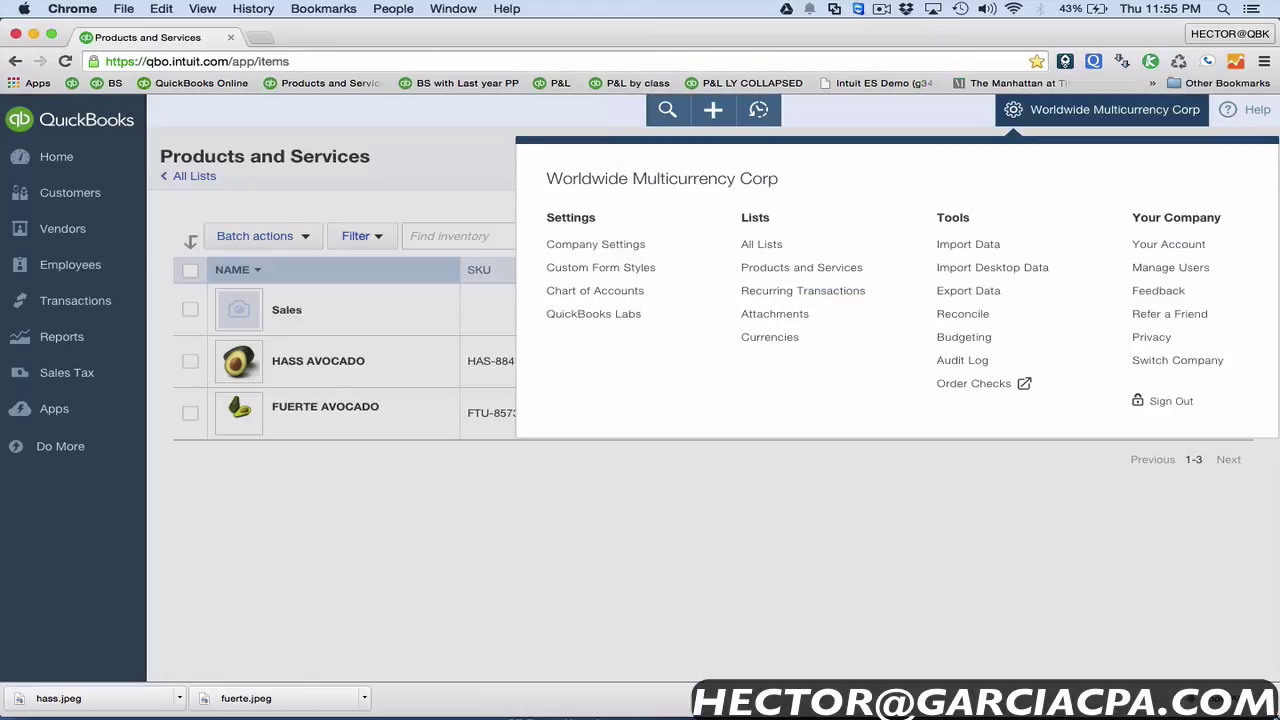
mouse_move(520, 715)
key(super+alt+Left)
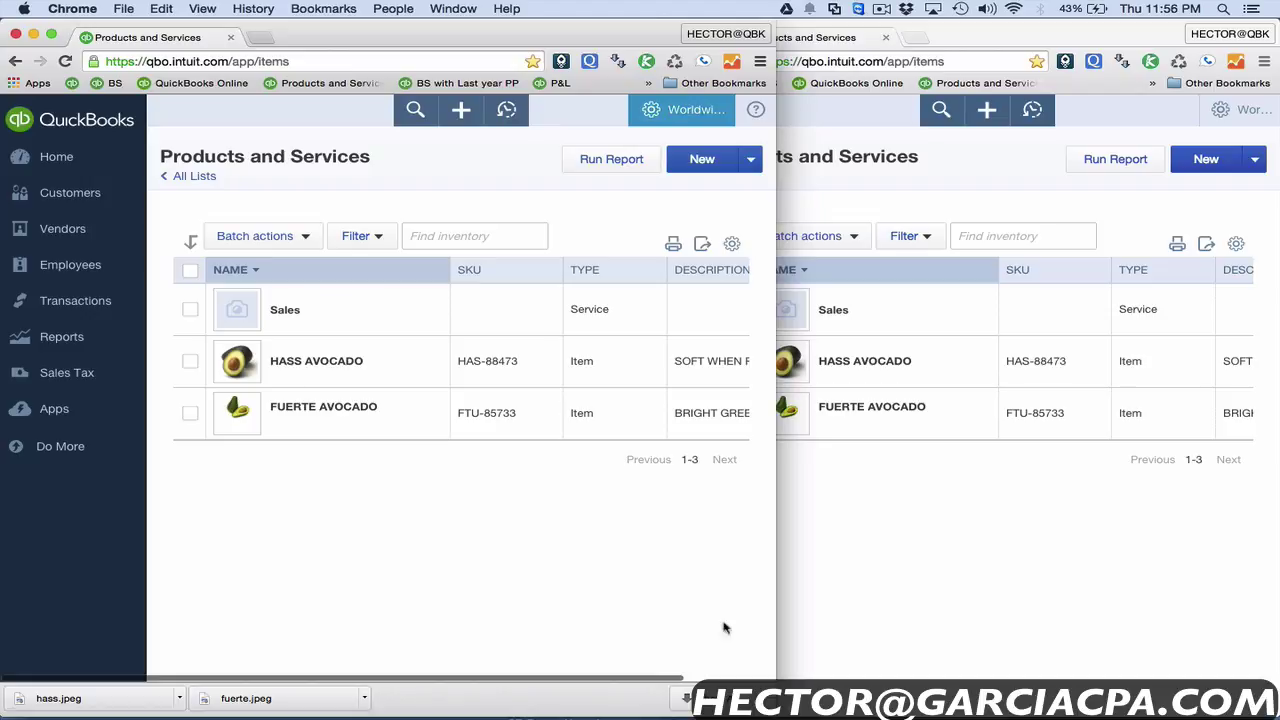
Step: Create a new estimate in the original window, keeping the product list in the second window for reference
click(461, 111)
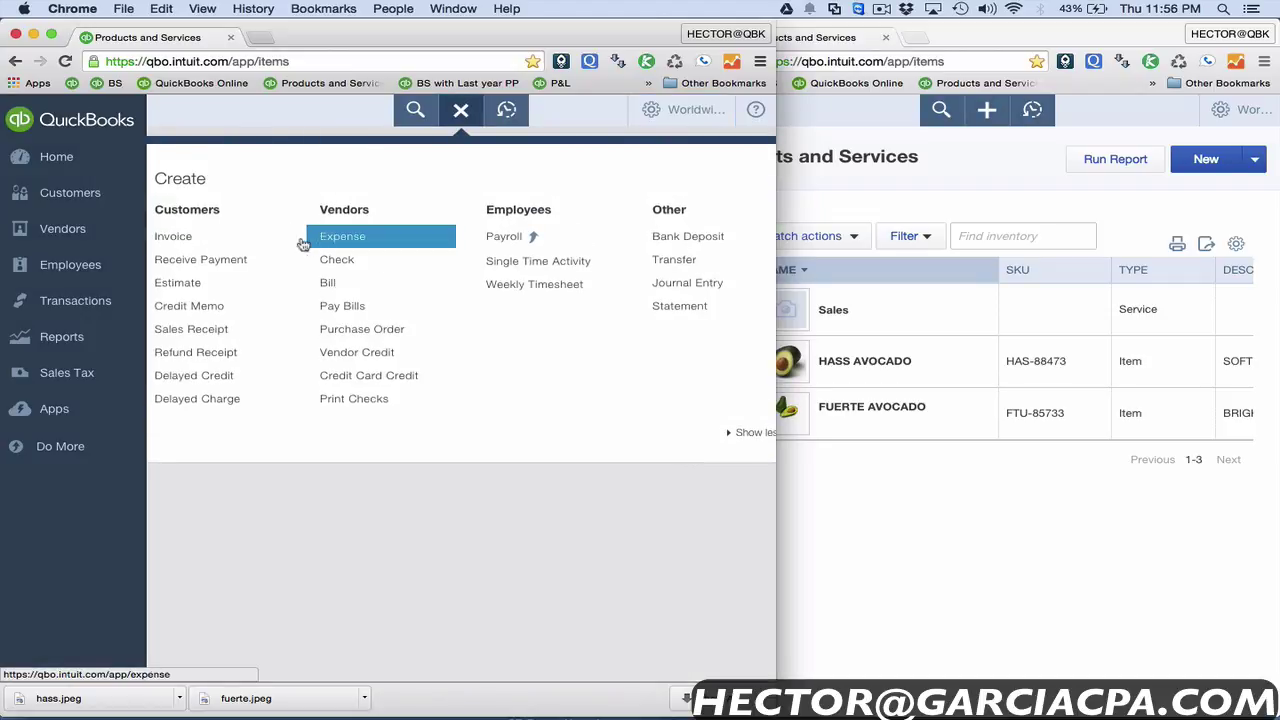
click(215, 286)
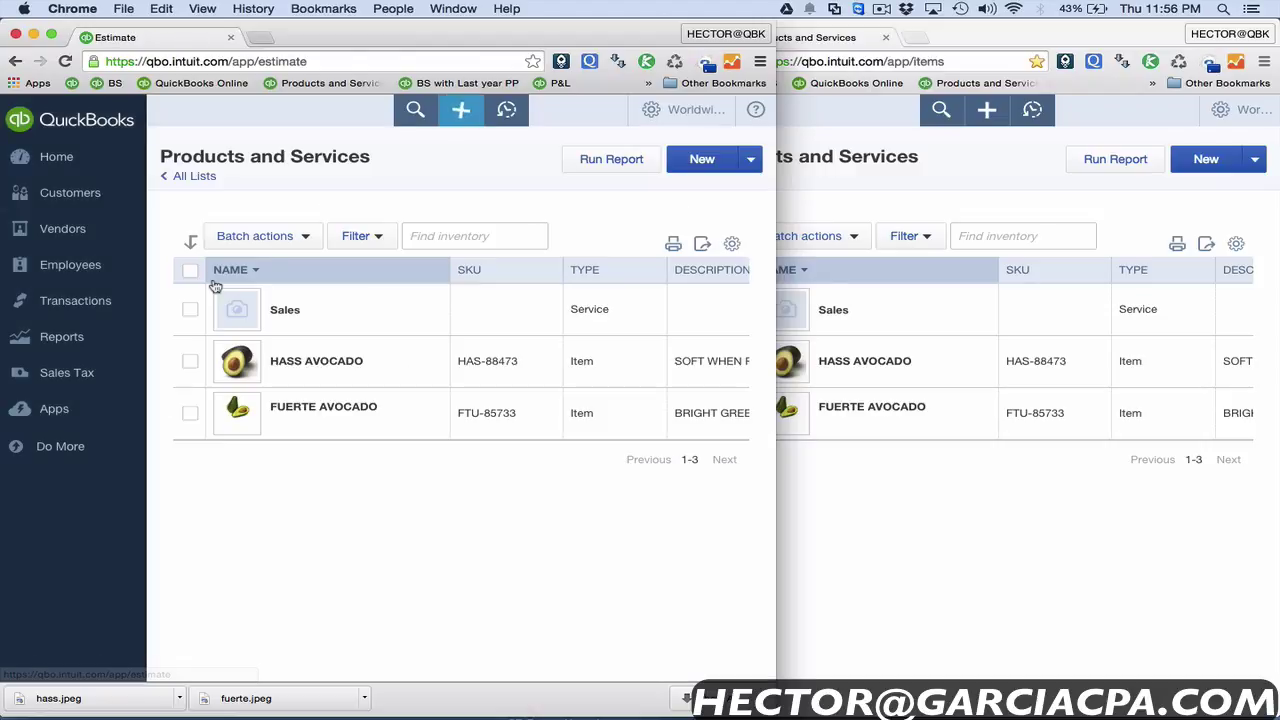
click(949, 517)
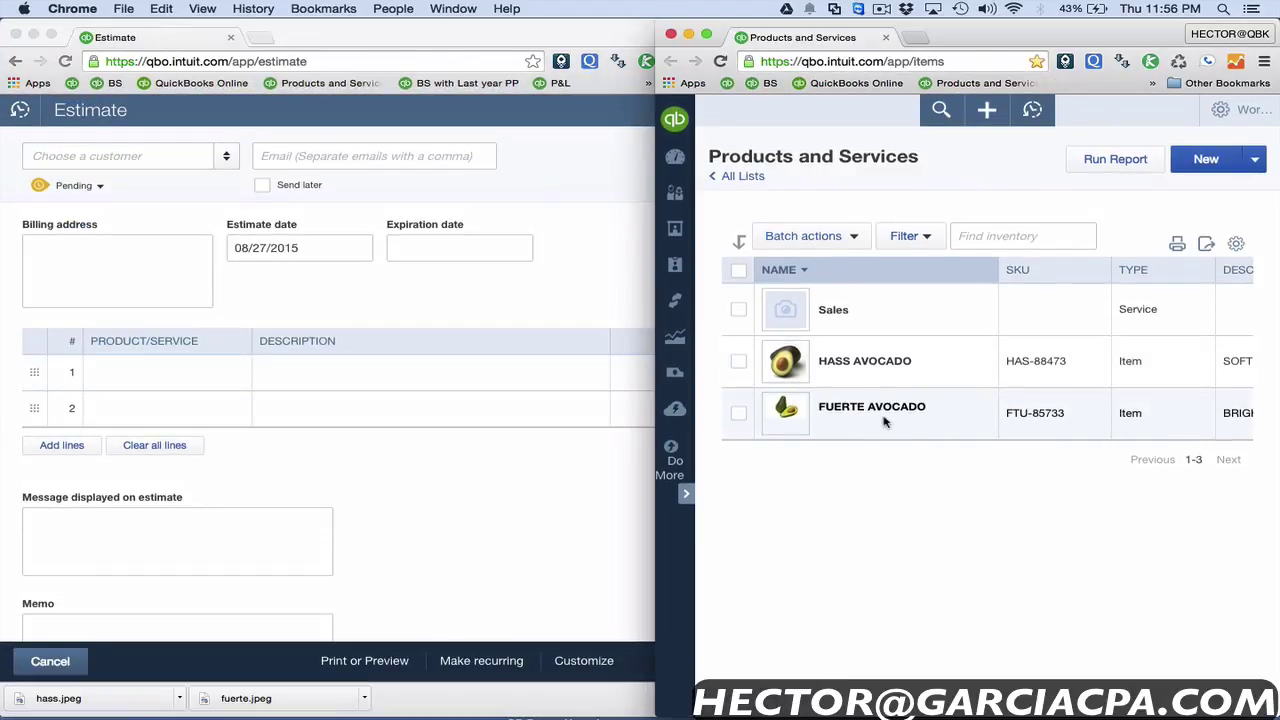
click(480, 519)
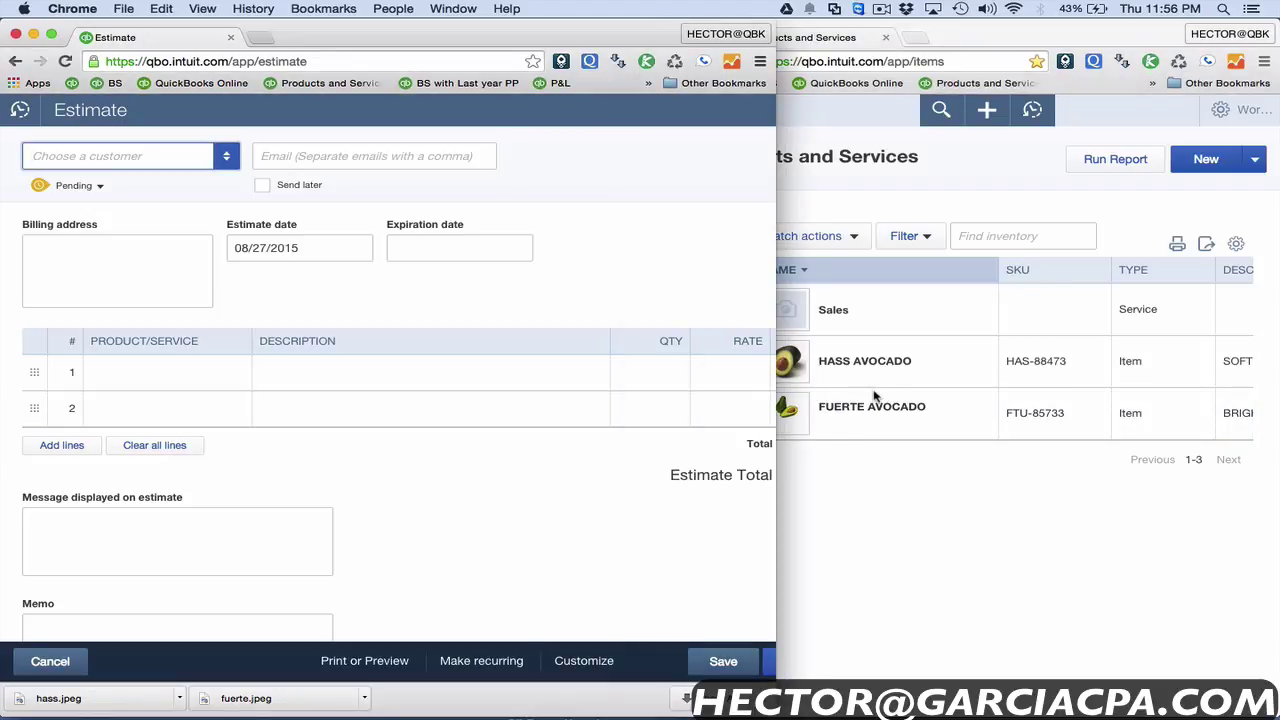
Step: Add FUERTE AVOCADO as the product on the first line of the estimate
click(176, 374)
click(784, 498)
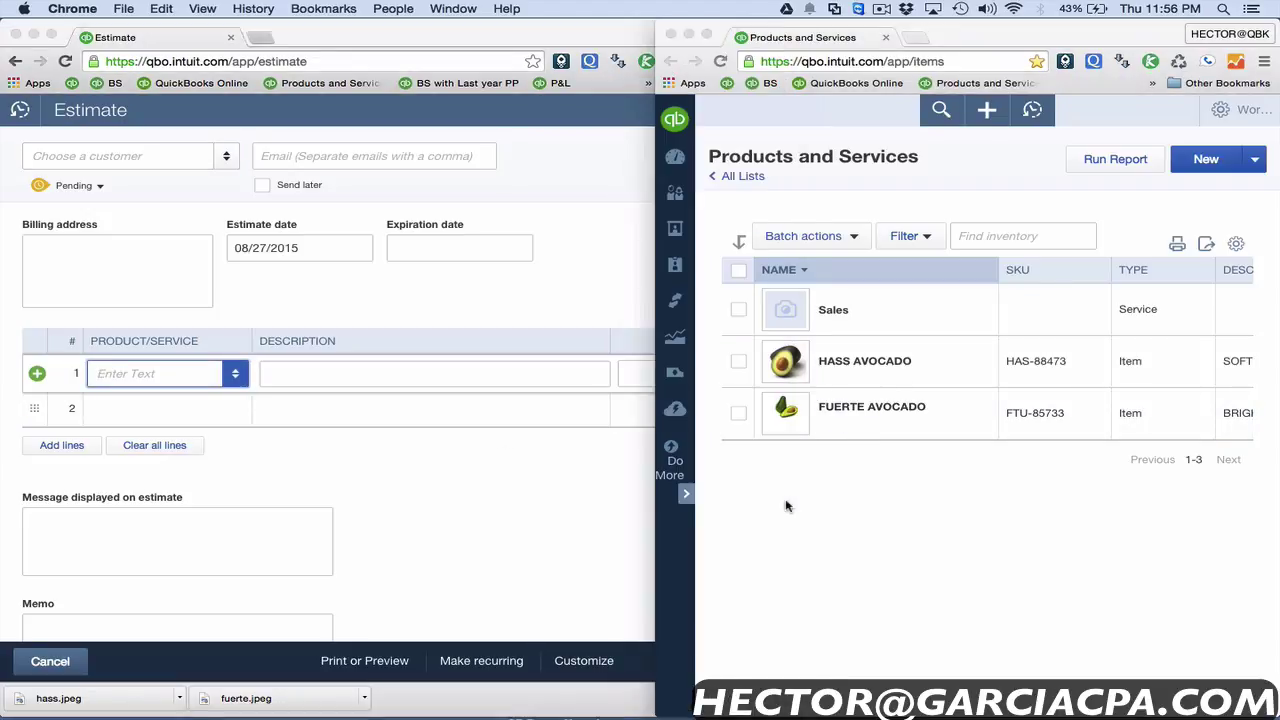
click(176, 414)
click(131, 374)
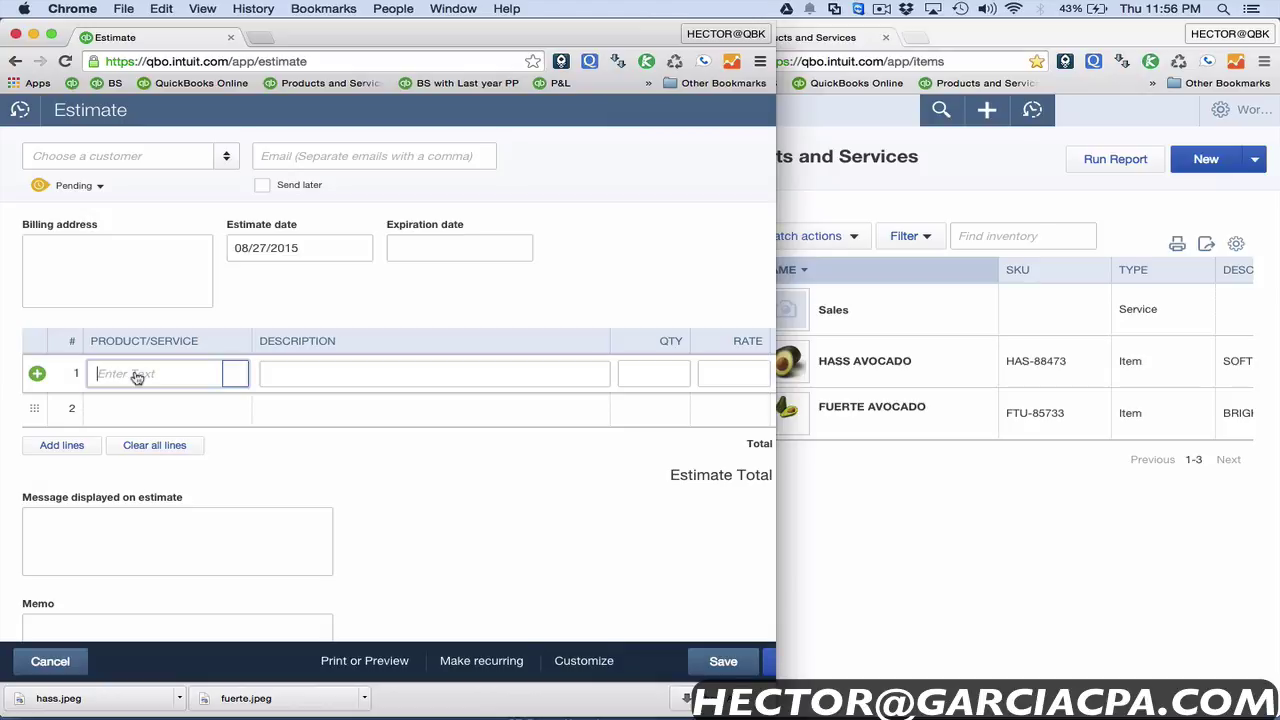
text(FUERTE AVOCADO)
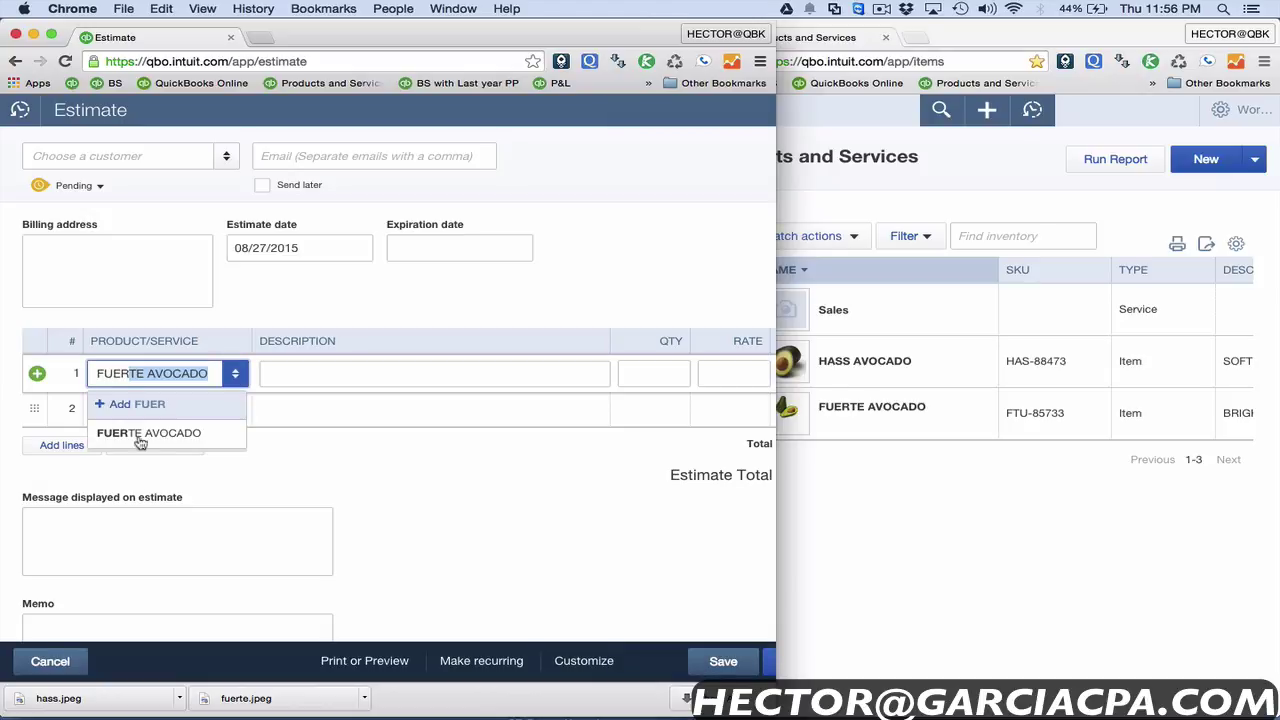
click(140, 436)
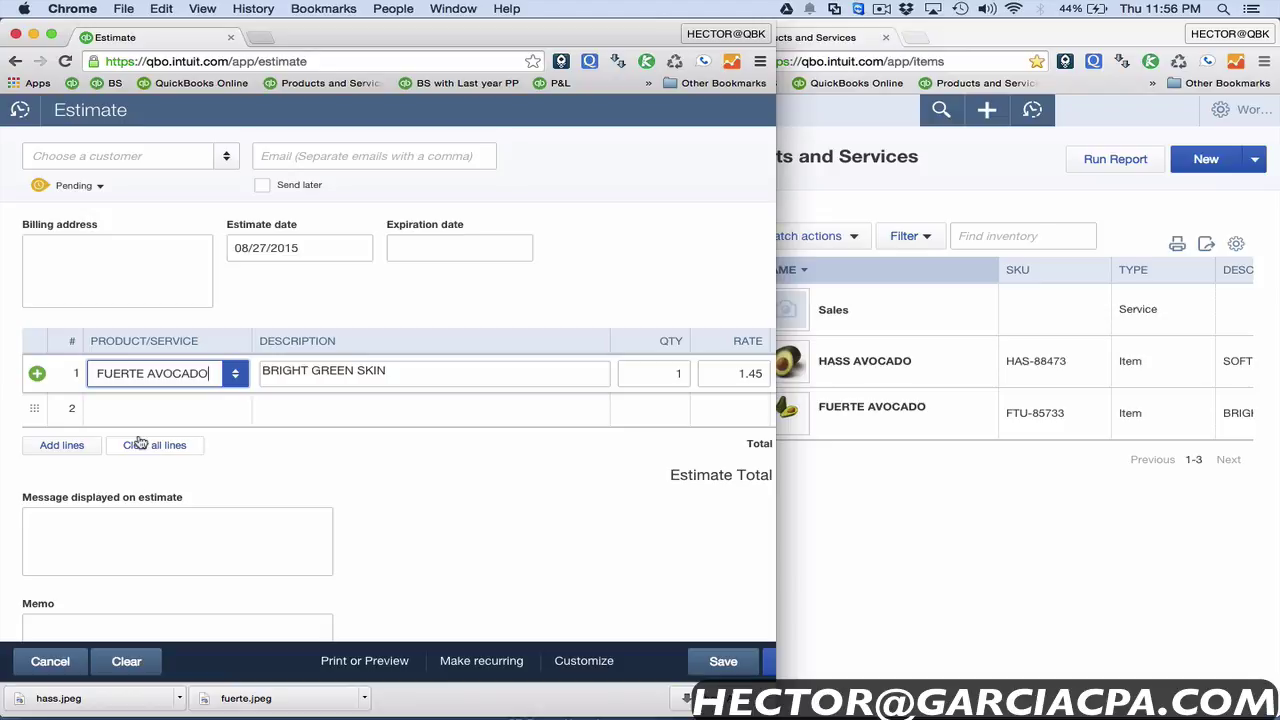
Step: Switch from the estimate to the Products and Services window and widen it to fill the screen
click(1020, 534)
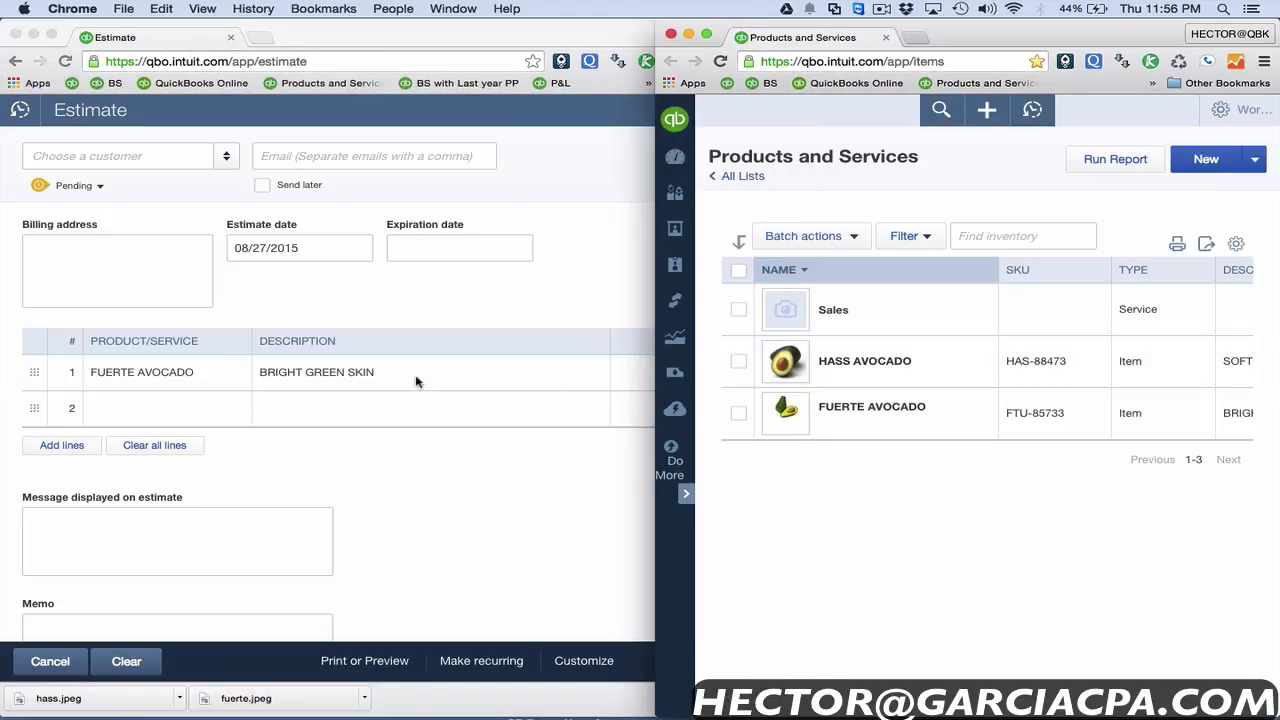
click(222, 358)
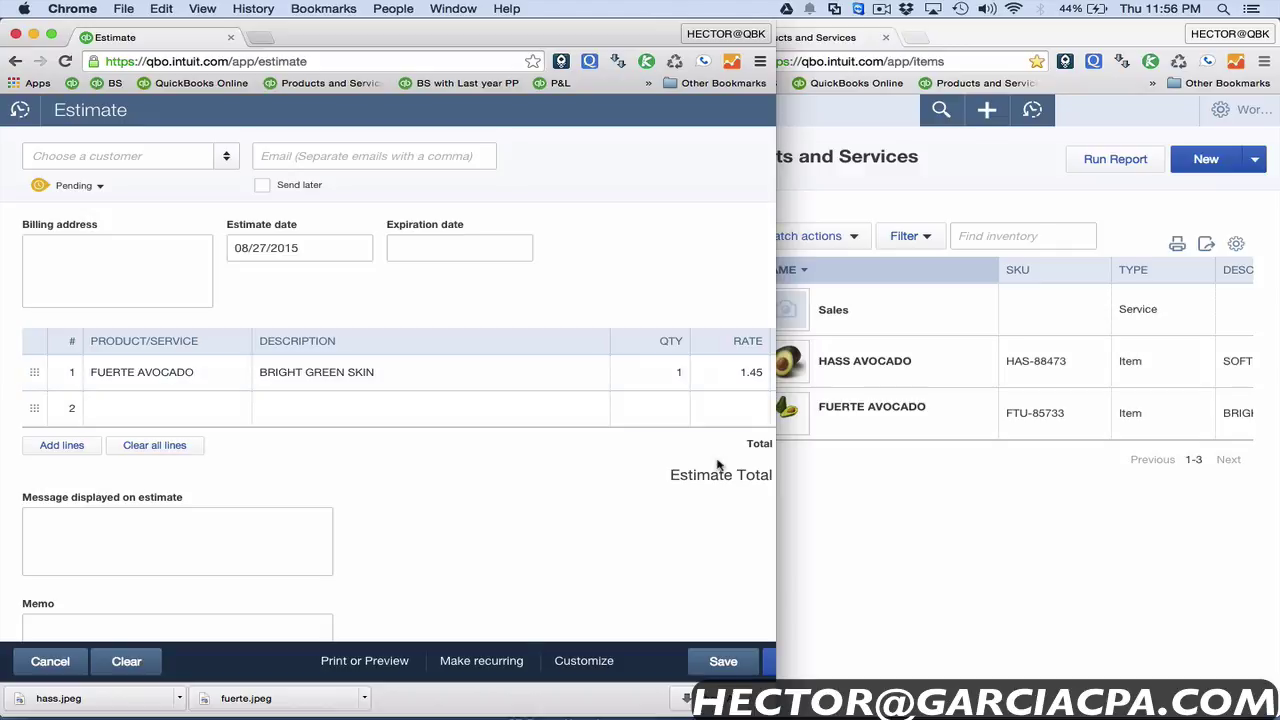
click(857, 540)
double_click(655, 319)
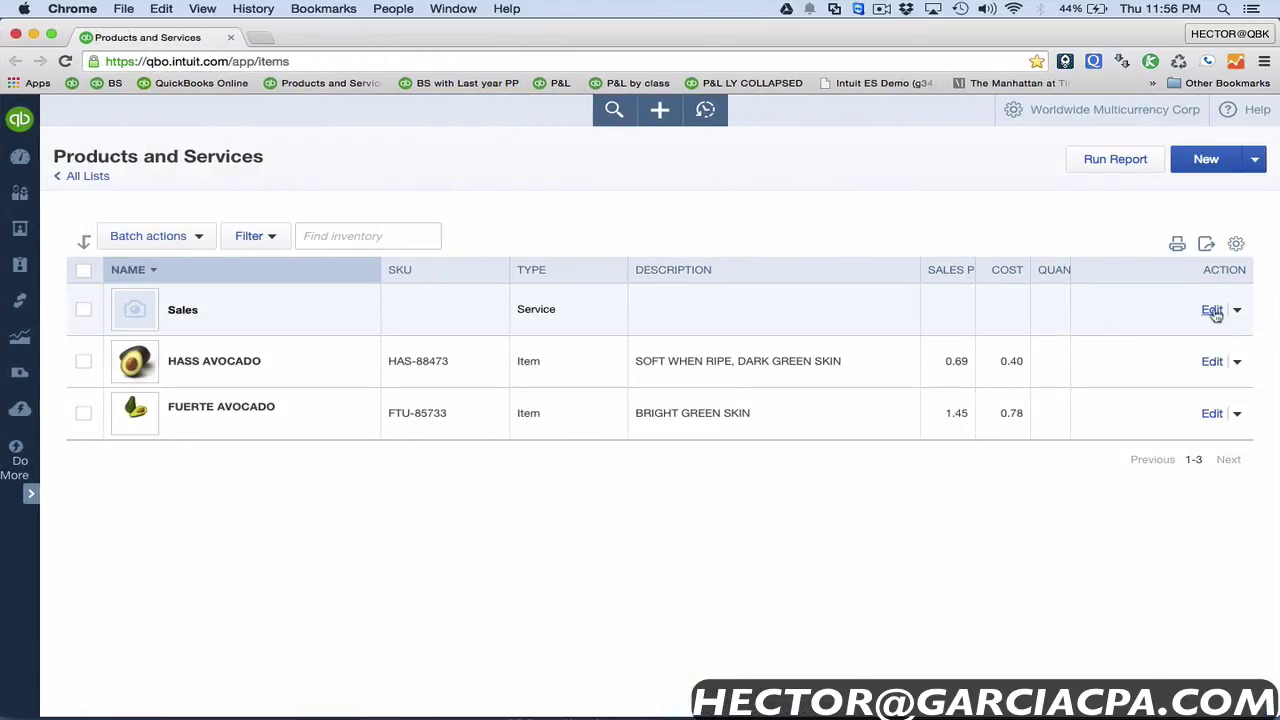
Step: Open the HASS AVOCADO item record, examine its sales description and SKU, and close it without changes
click(1212, 312)
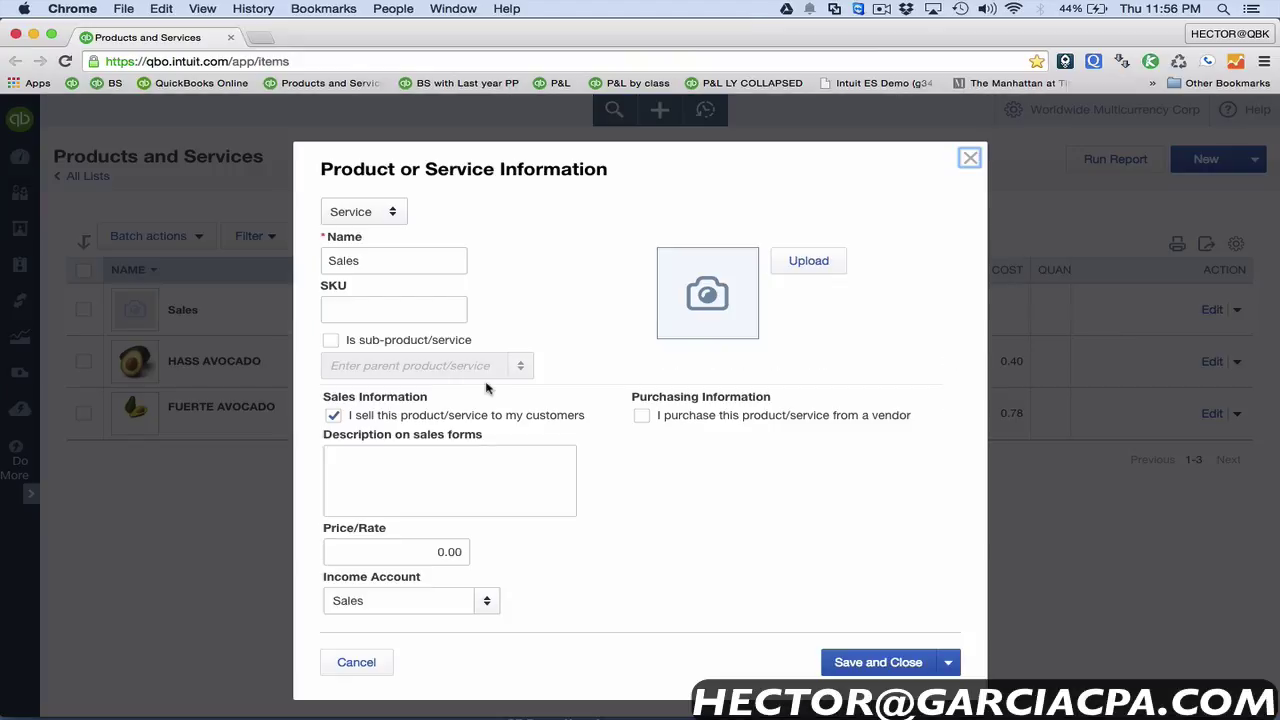
click(969, 158)
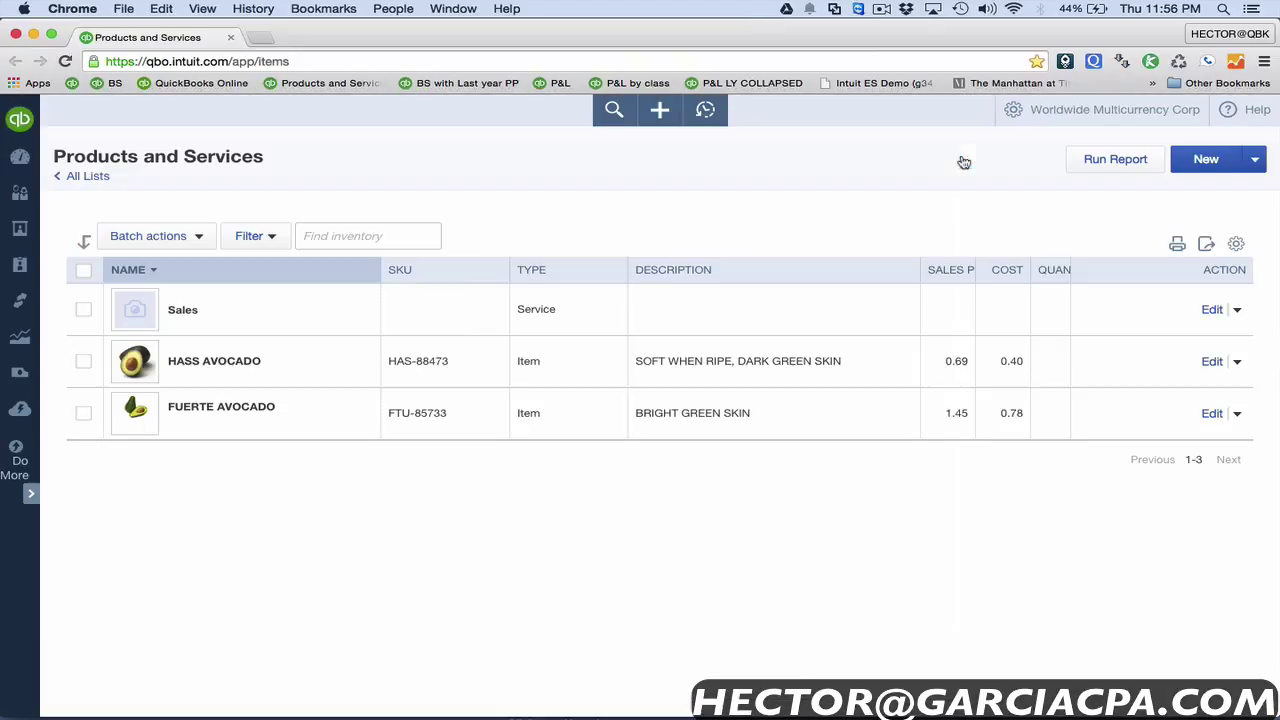
click(1212, 361)
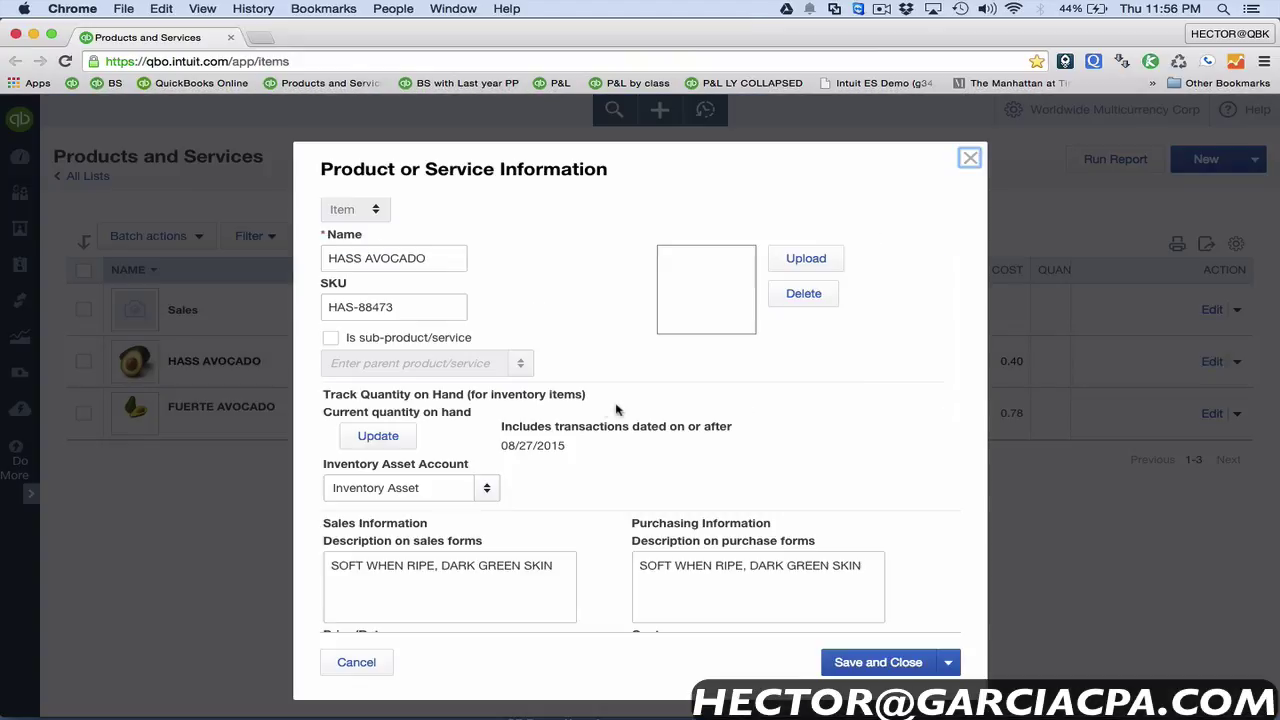
scroll(620, 537, down, 3)
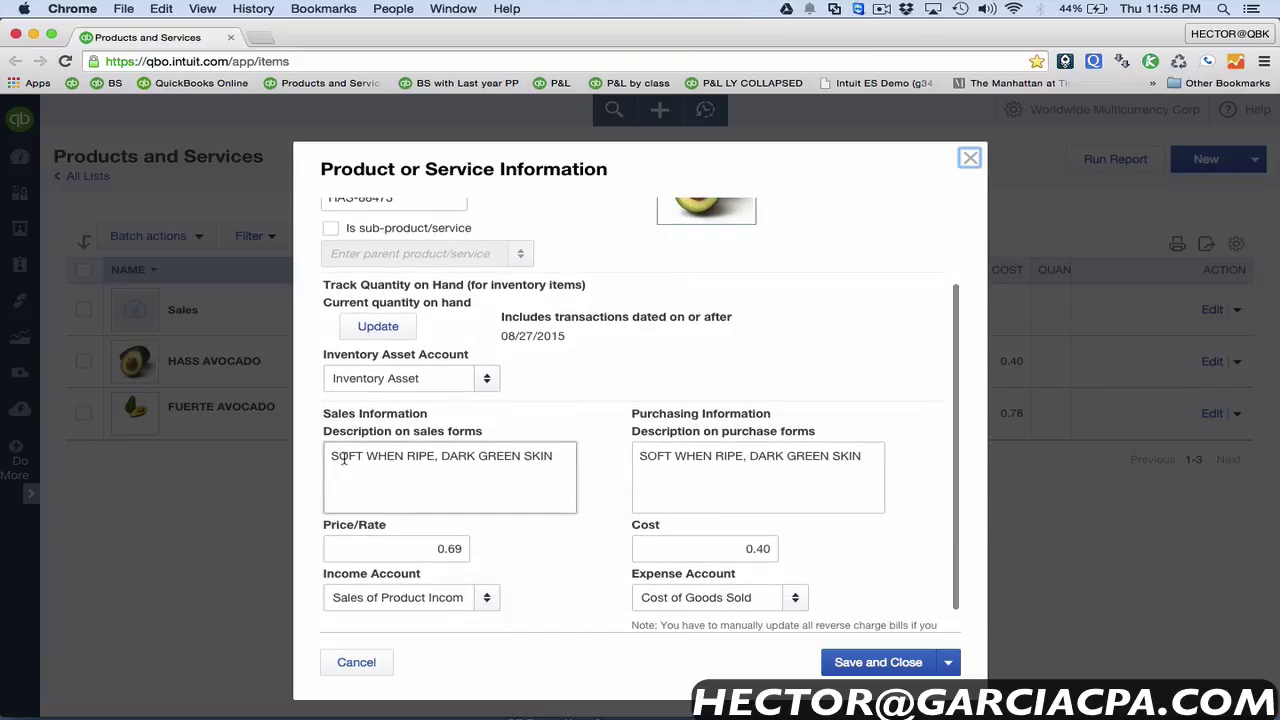
drag(332, 457, 534, 460)
click(408, 457)
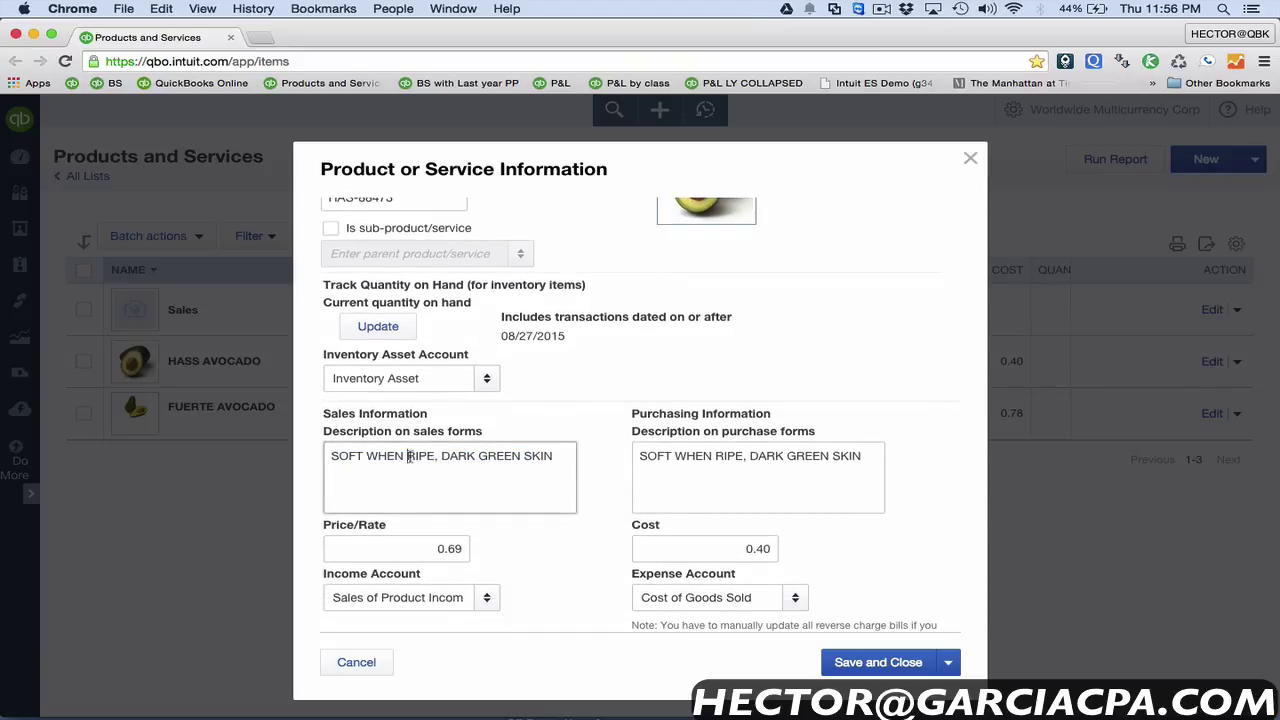
scroll(800, 471, up, 3)
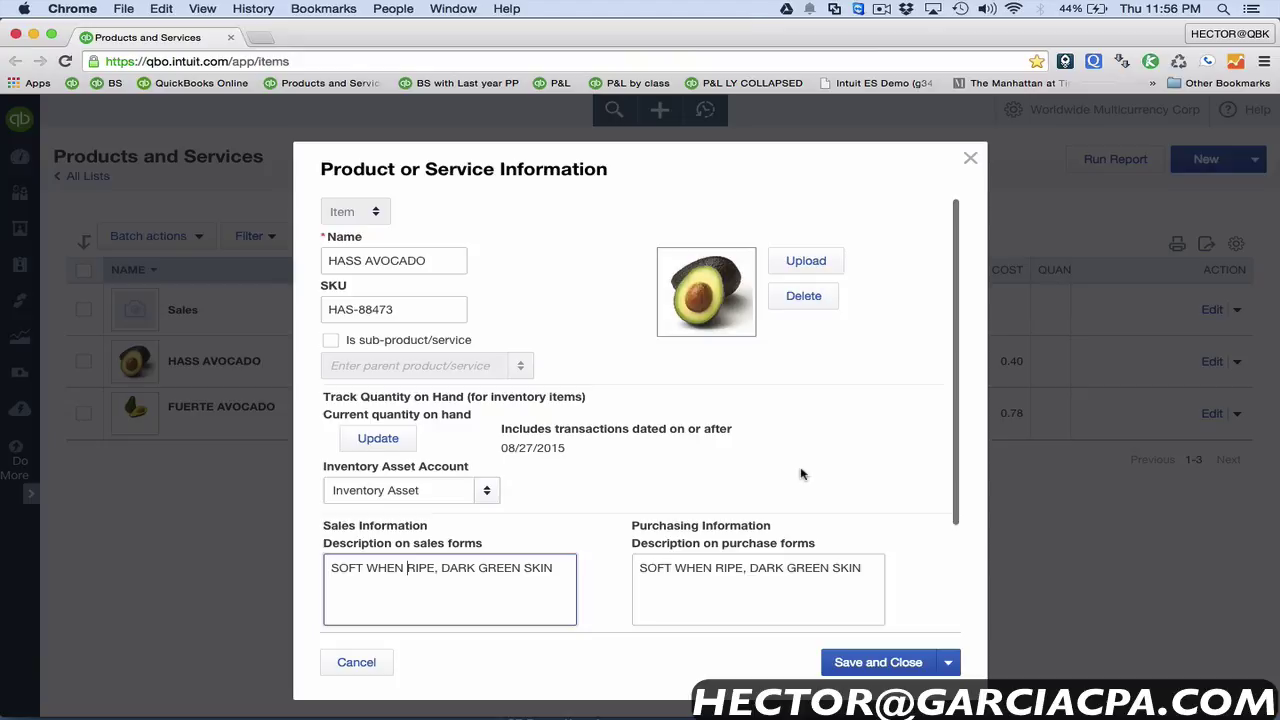
drag(408, 309, 358, 309)
click(372, 309)
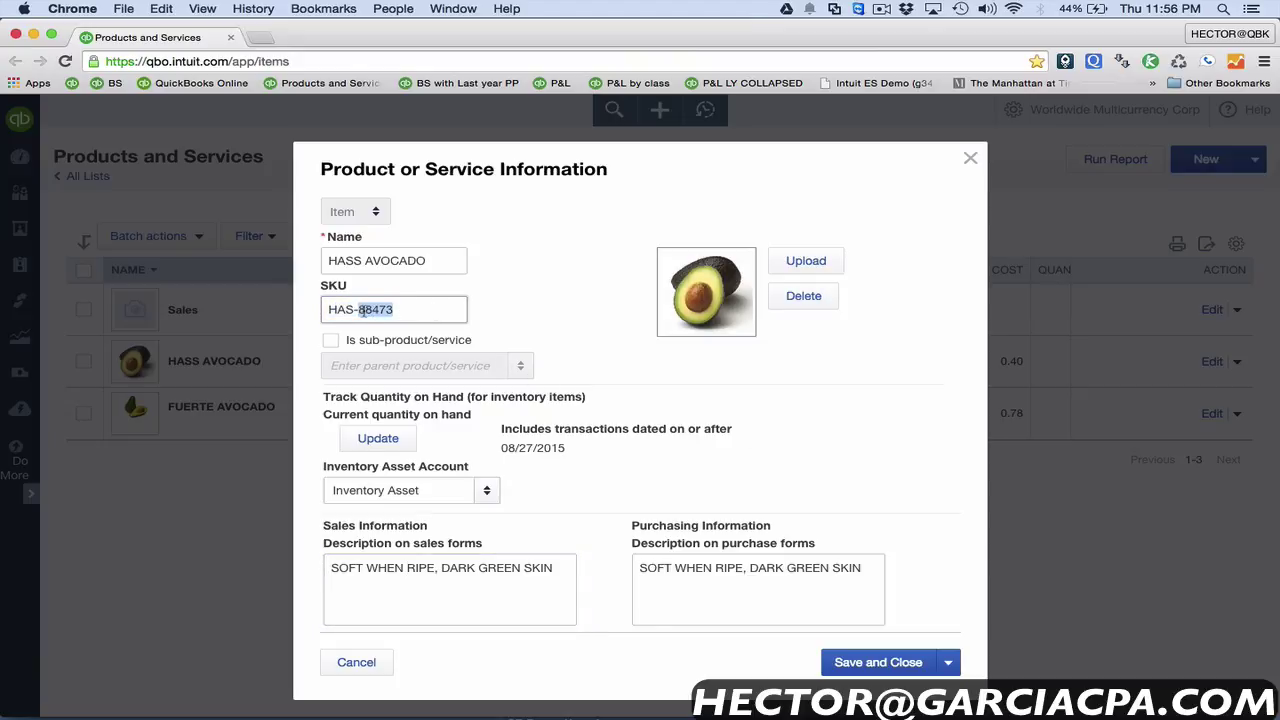
click(970, 158)
Step: Search the Products and Services list by the partial SKU number 88
click(397, 230)
text(8)
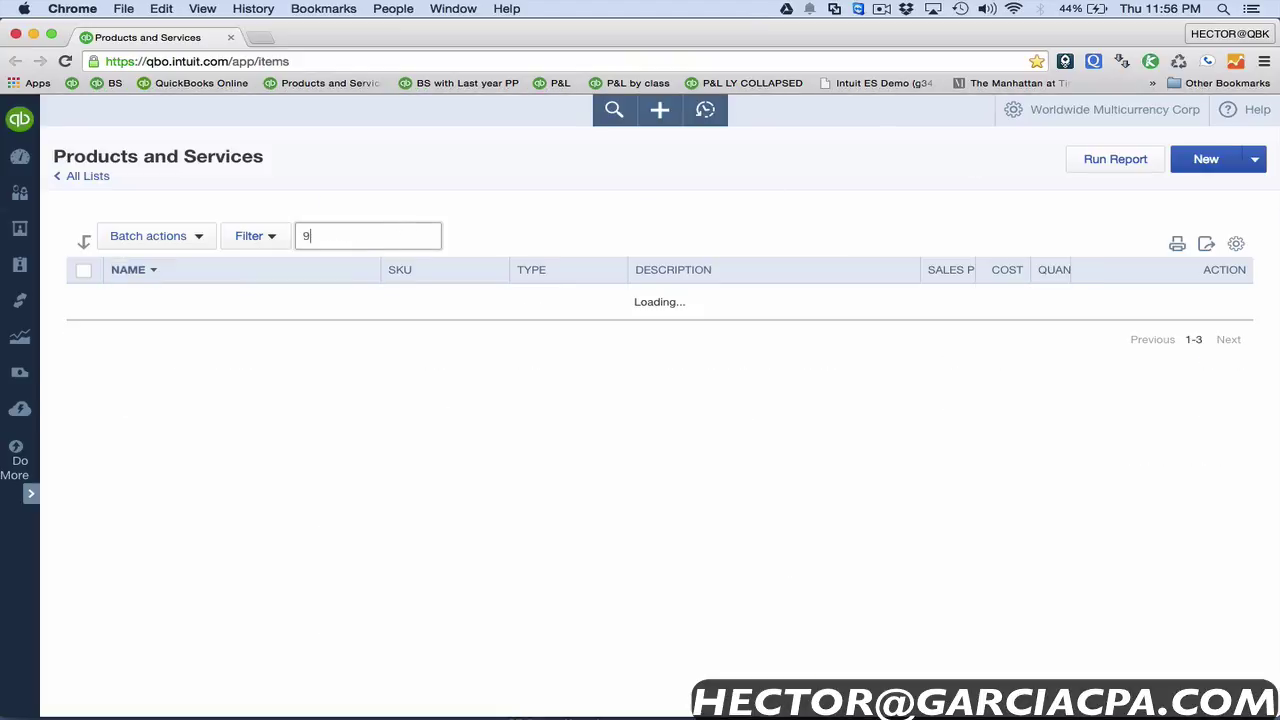
key(BackSpace)
text(88)
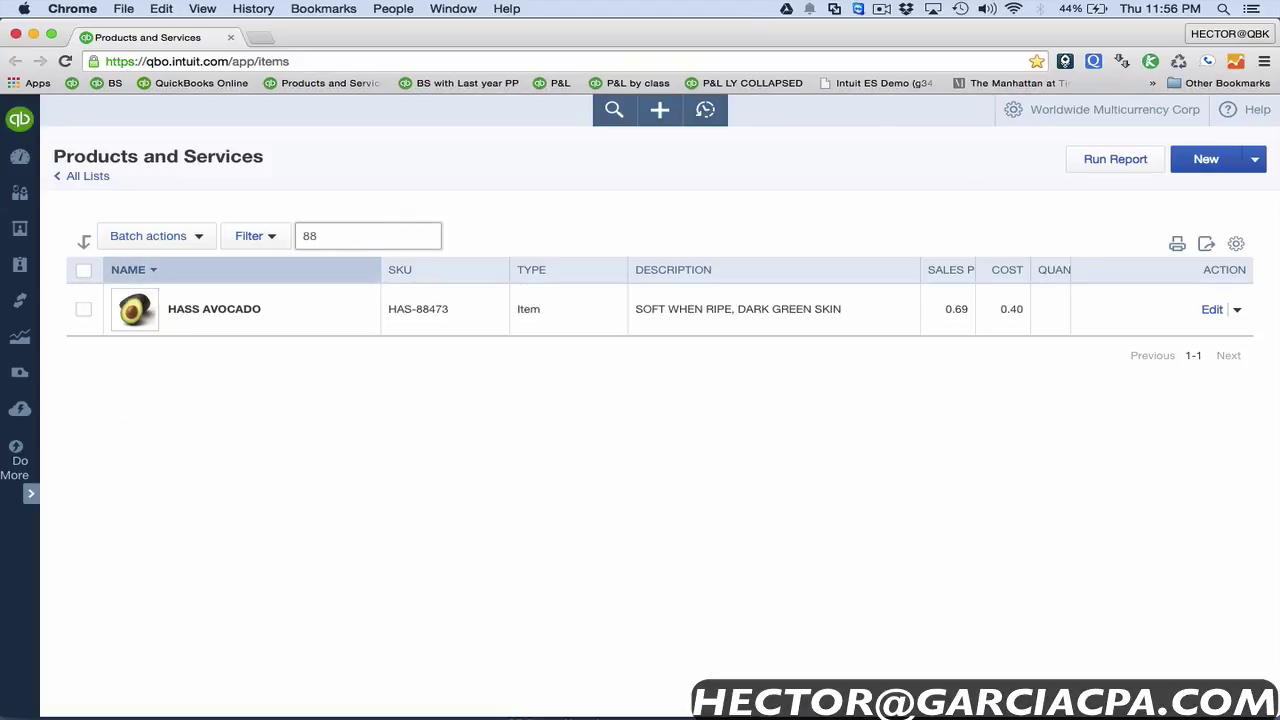